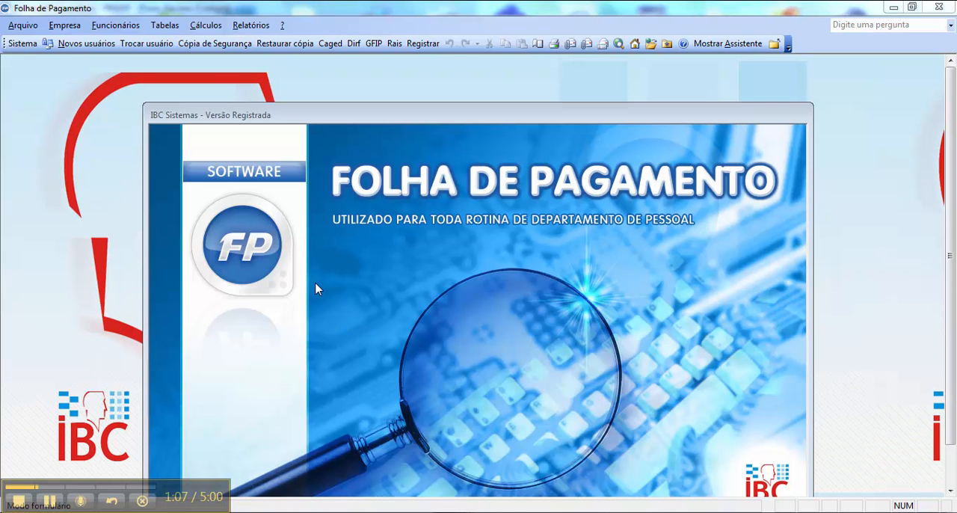
- Open the 13º Salário calculation for company 2, employee 1, year 2015, month 12
click(208, 27)
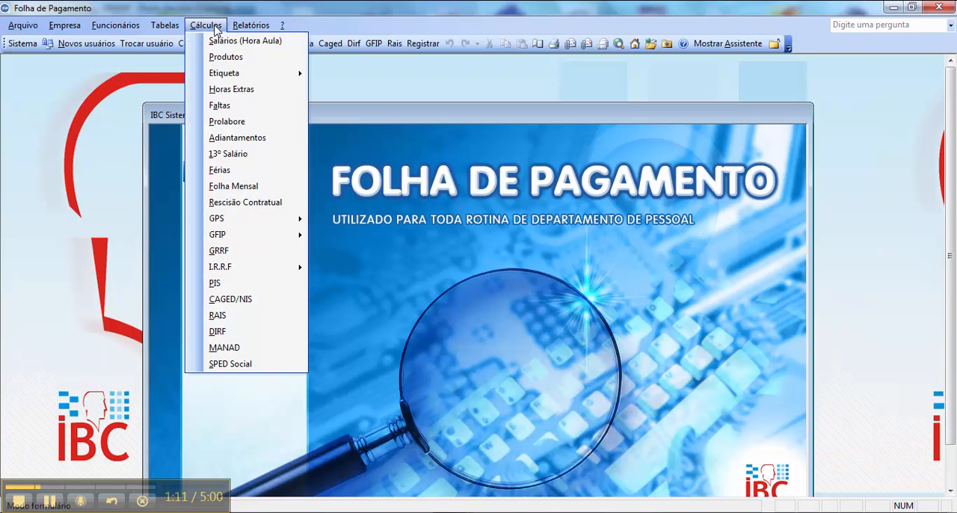
click(262, 159)
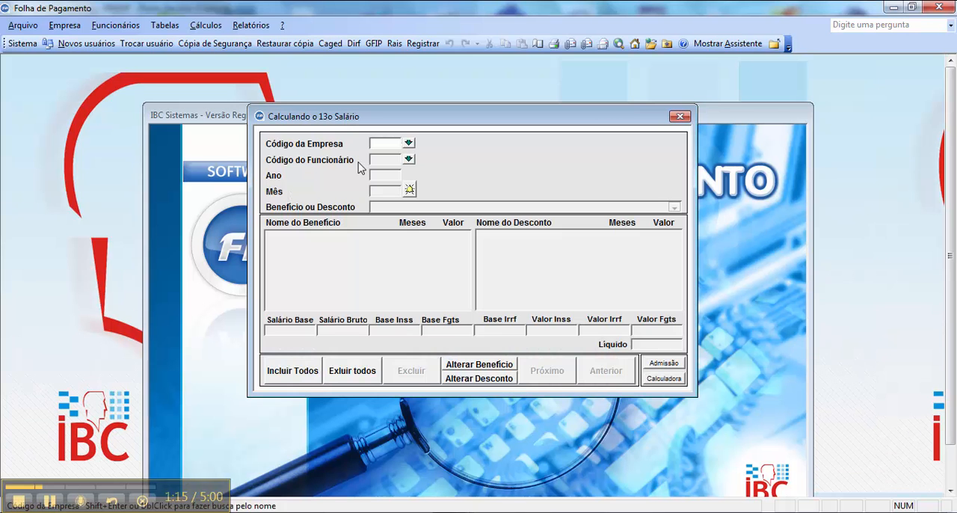
text(2)
key(Return)
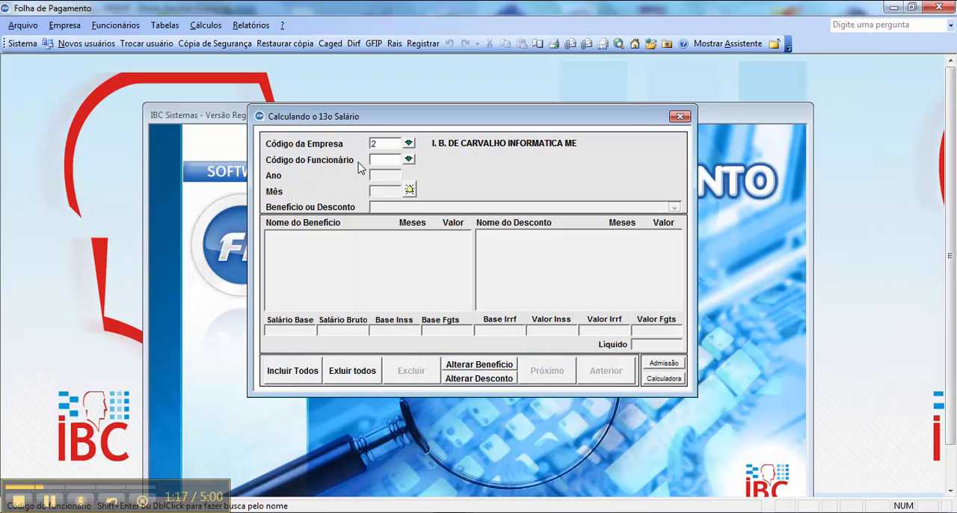
text(1)
key(Return)
text(201)
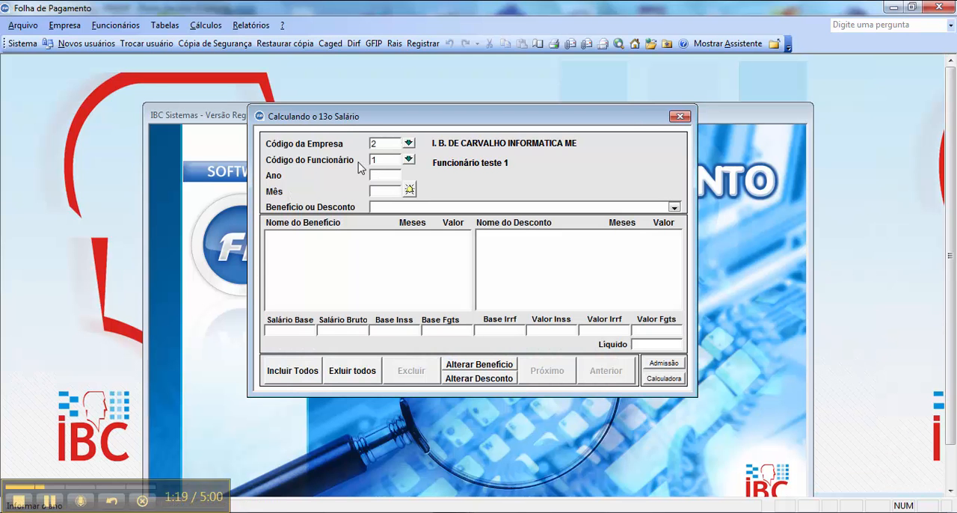
text(5)
key(Return)
text(12)
key(Return)
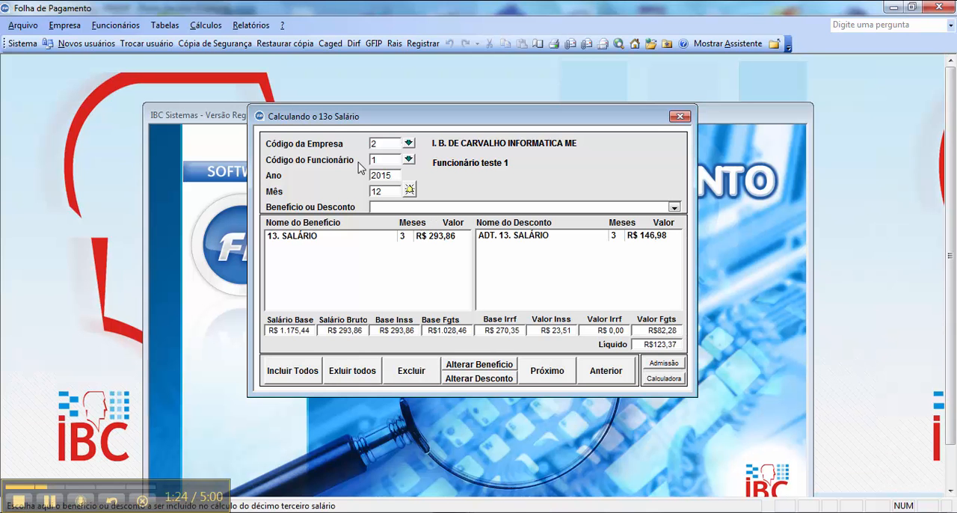
- Delete the existing 13th salary benefit and advance discount entries and recalculate by including 13. SALÁRIO
double_click(434, 237)
double_click(492, 237)
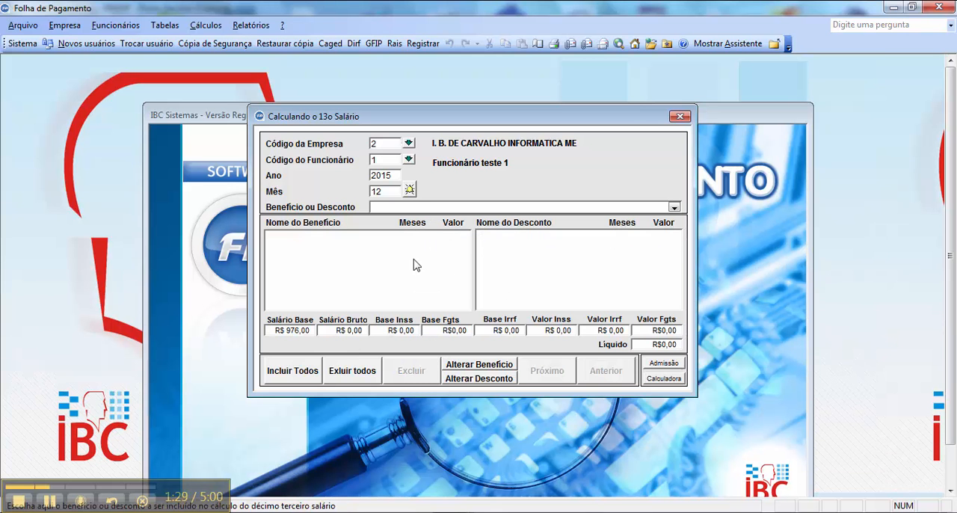
click(674, 208)
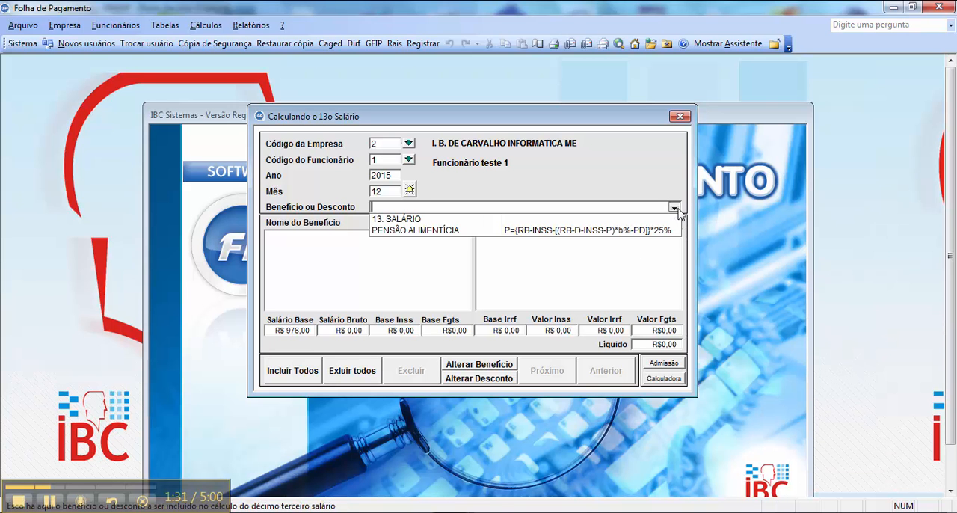
click(436, 220)
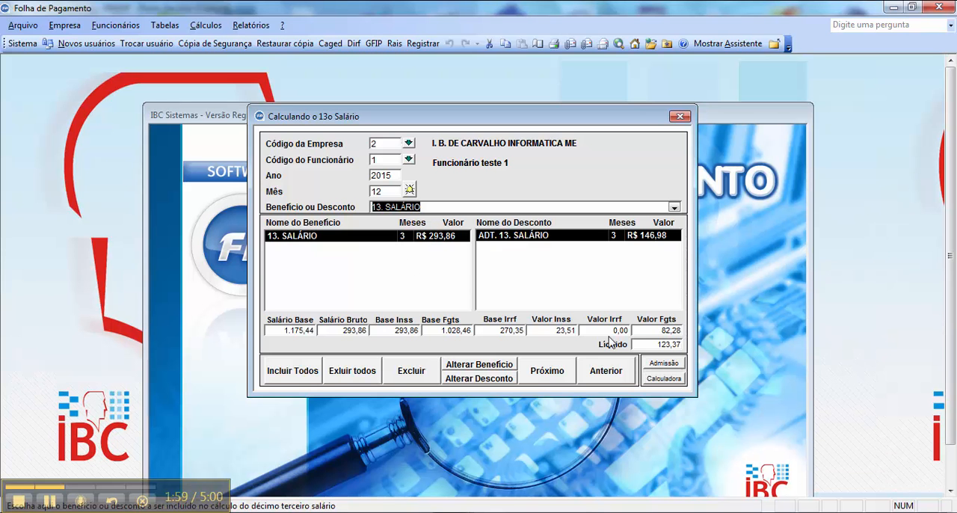
- Check the employee's admission date and open the leave (Afastamentos) record of employee 1 in company 2
click(669, 365)
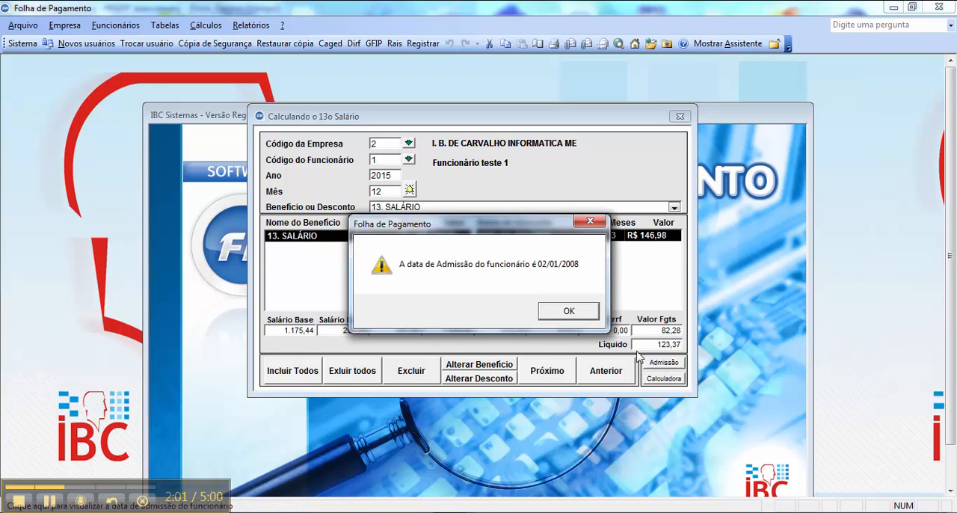
click(571, 311)
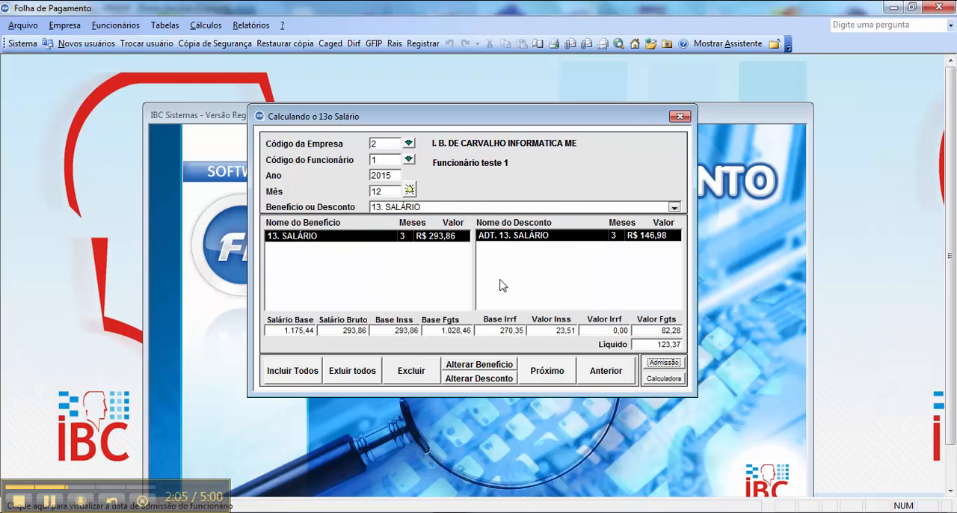
click(116, 24)
click(172, 170)
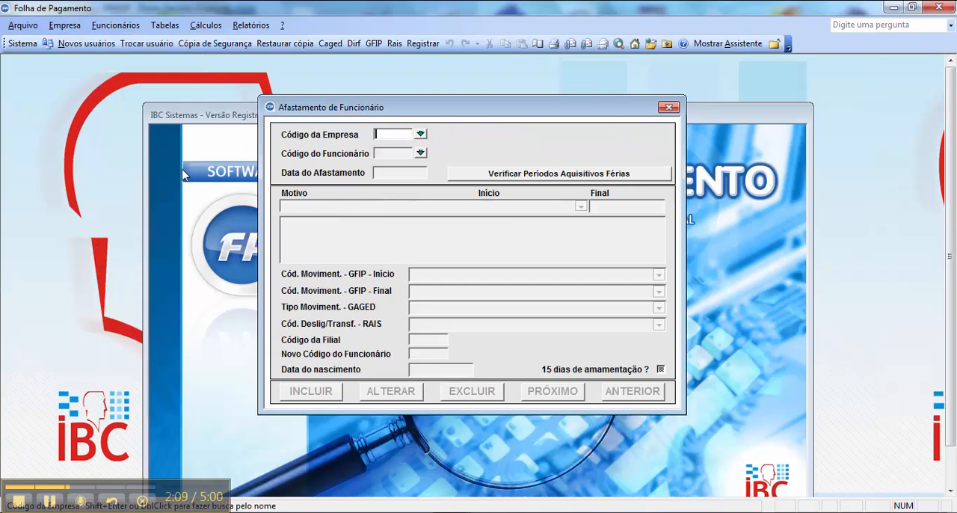
key(Return)
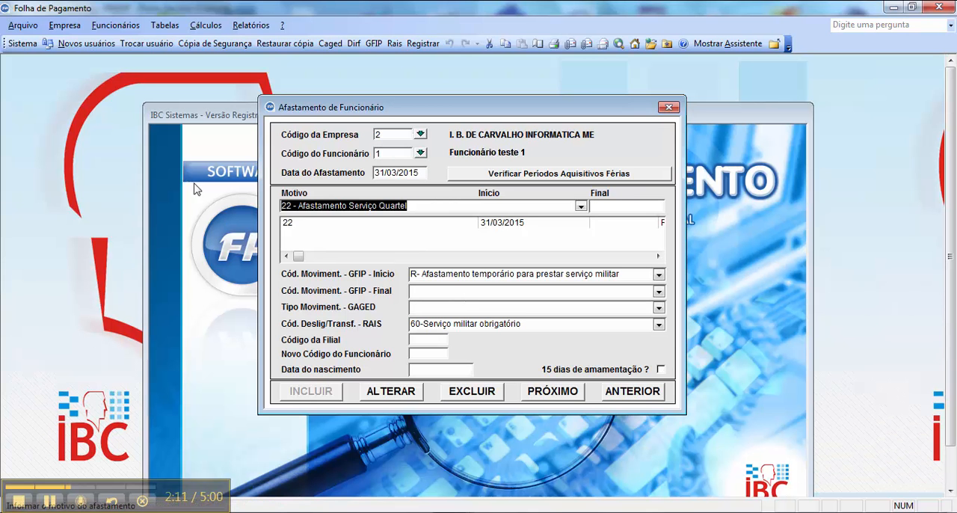
- Return to the 13º Salário calculation for company 2, employee 1, 12/2015, and select the 13. SALÁRIO benefit entry
click(205, 24)
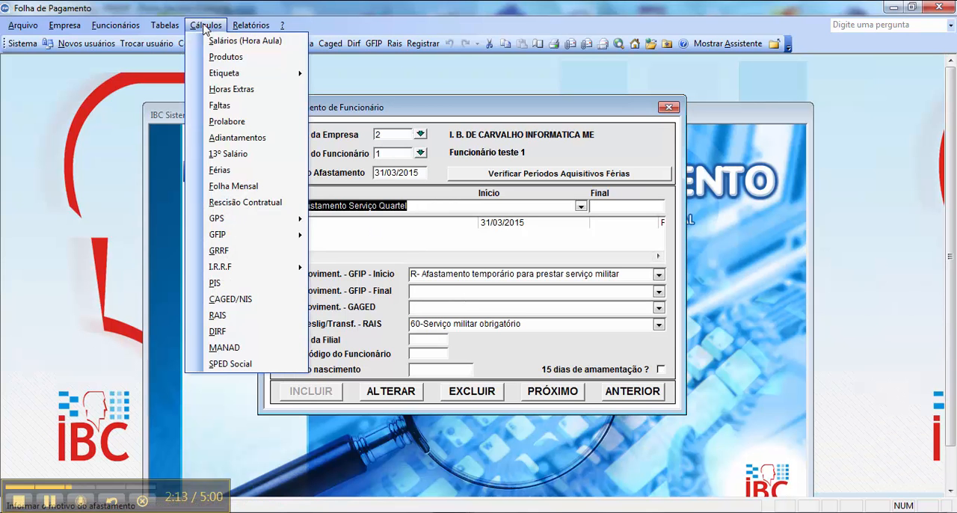
click(245, 154)
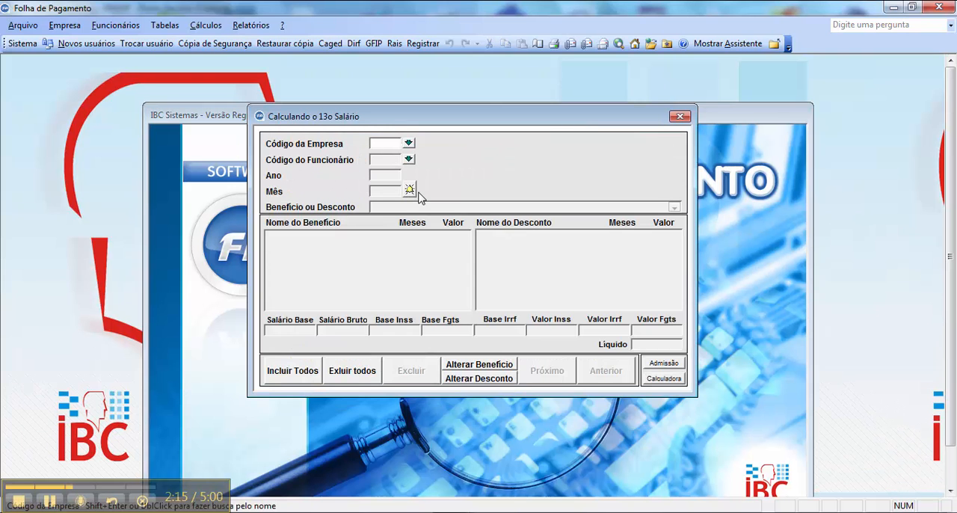
text(2)
key(Return)
text(1)
key(Return)
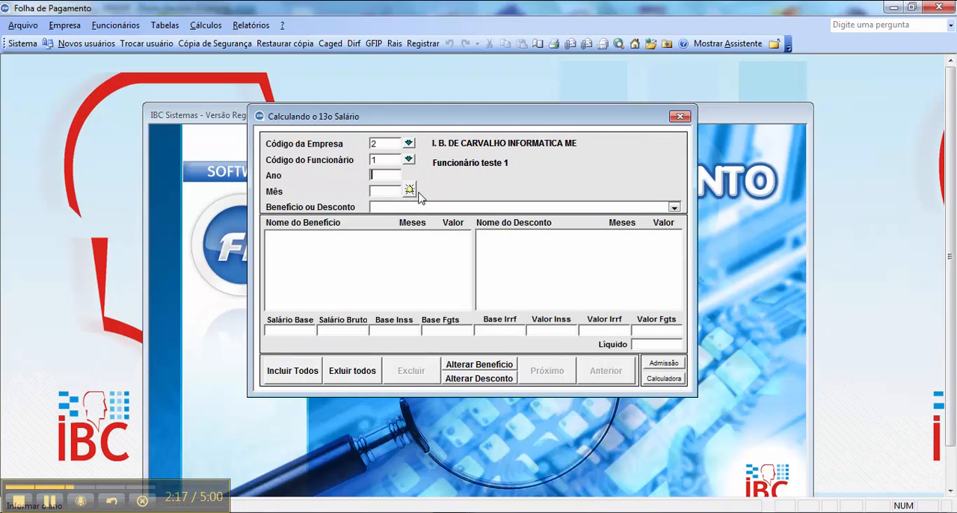
text(2015)
key(Return)
text(12)
key(Return)
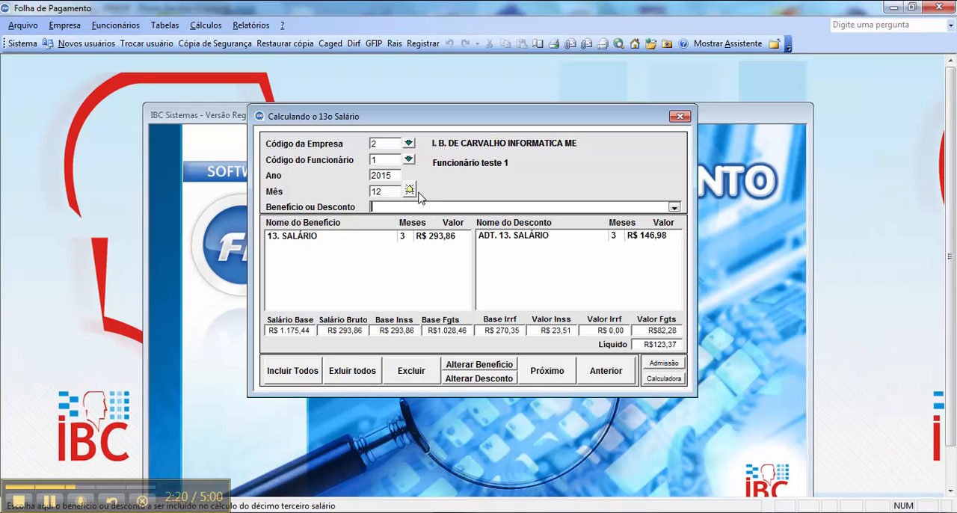
click(440, 239)
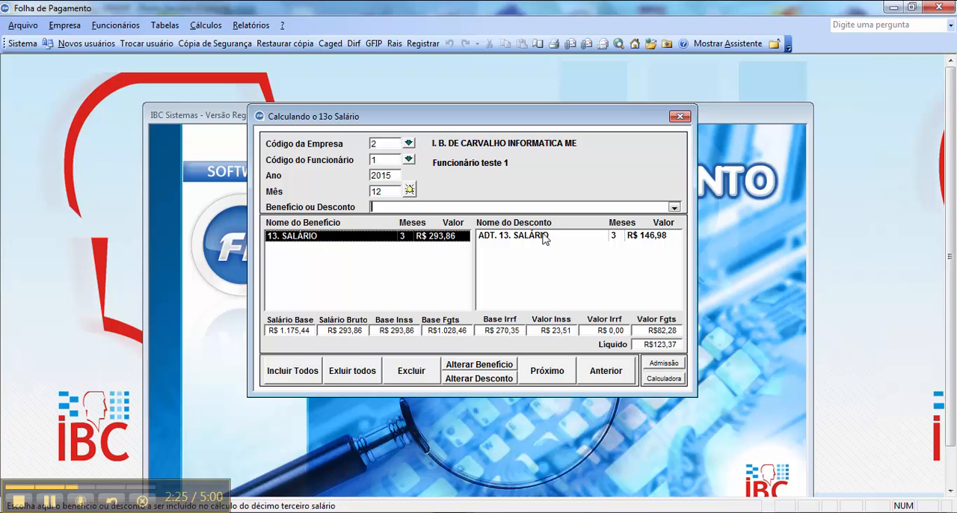
- Reopen the leave record of company 2's employee 1 to review the military service leave and its start date
click(112, 26)
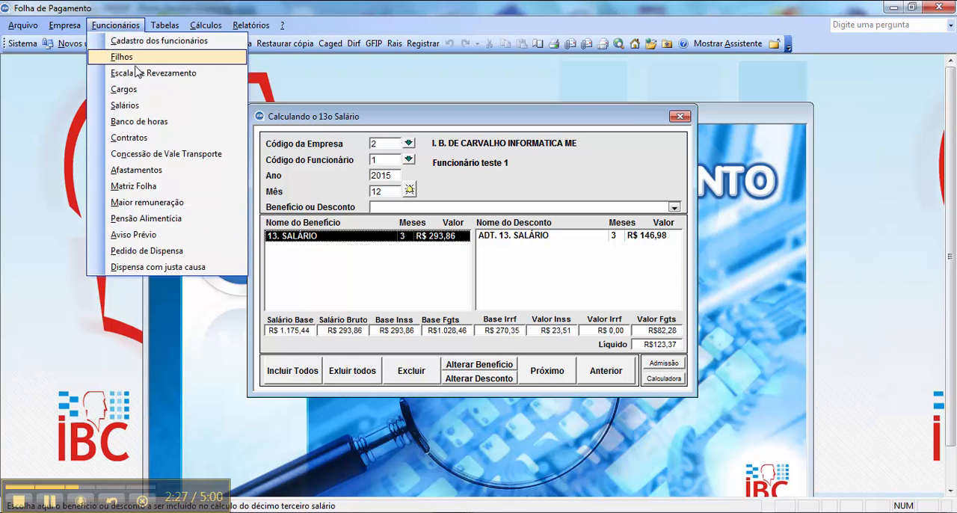
click(178, 171)
text(2)
key(Tab)
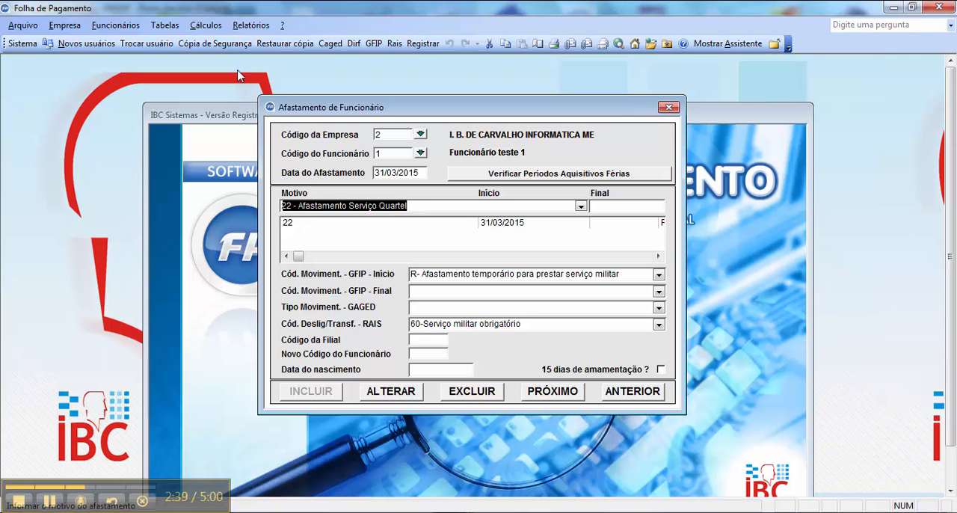
- Bring up the 13th salary calculation of employee 1, company 2, for 12/2015 again and select the ADT. 13. SALÁRIO discount
click(206, 26)
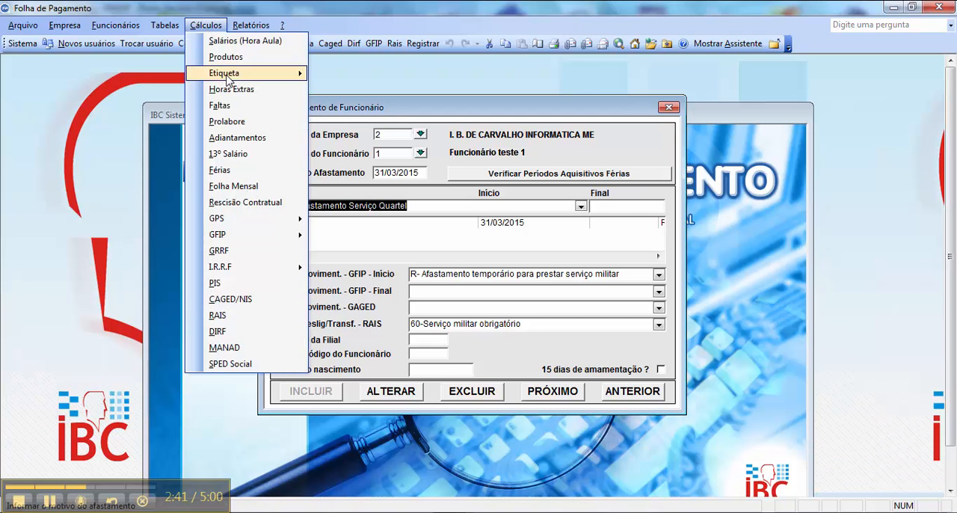
click(267, 154)
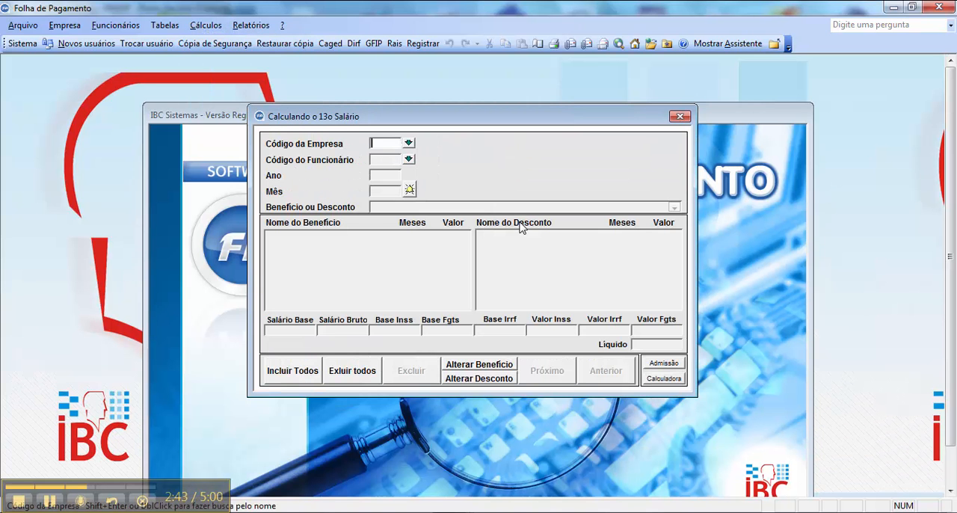
text(2)
key(Return)
text(1)
key(Return)
key(Return)
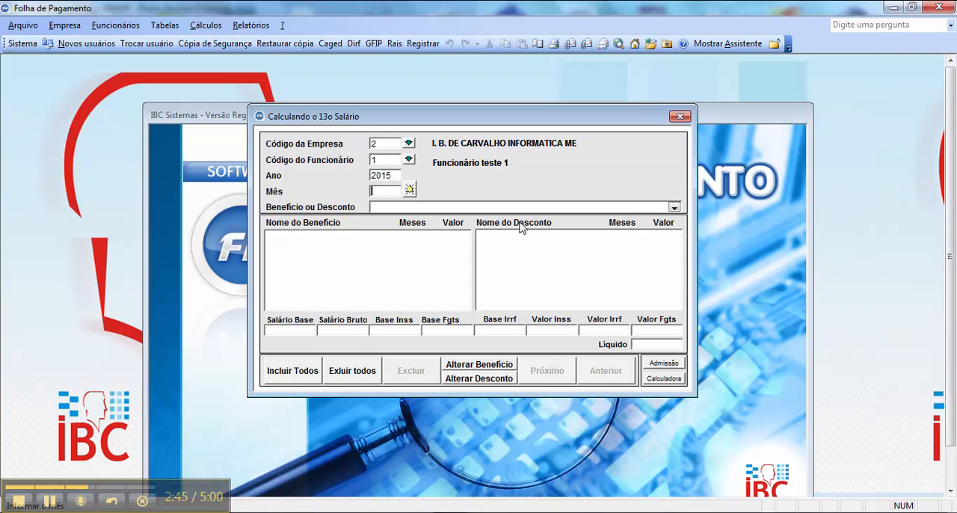
text(12)
key(Return)
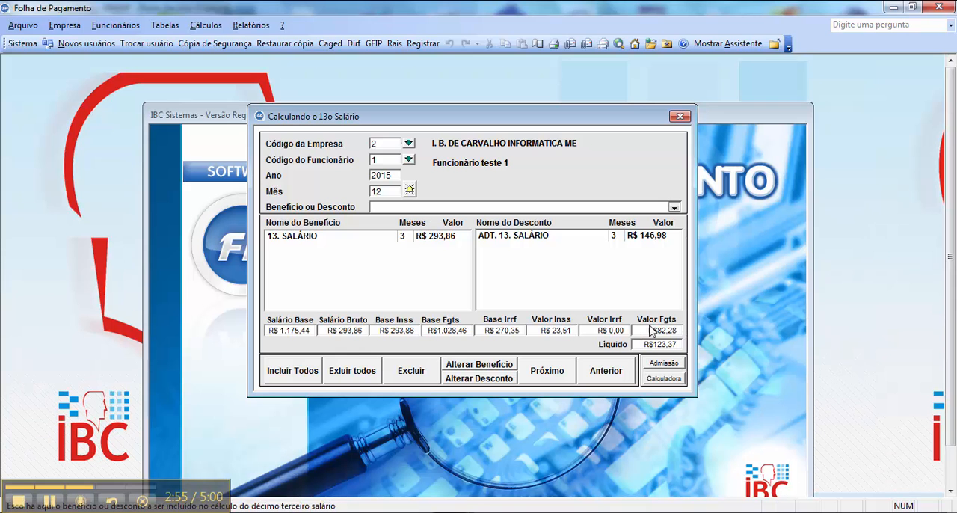
click(589, 237)
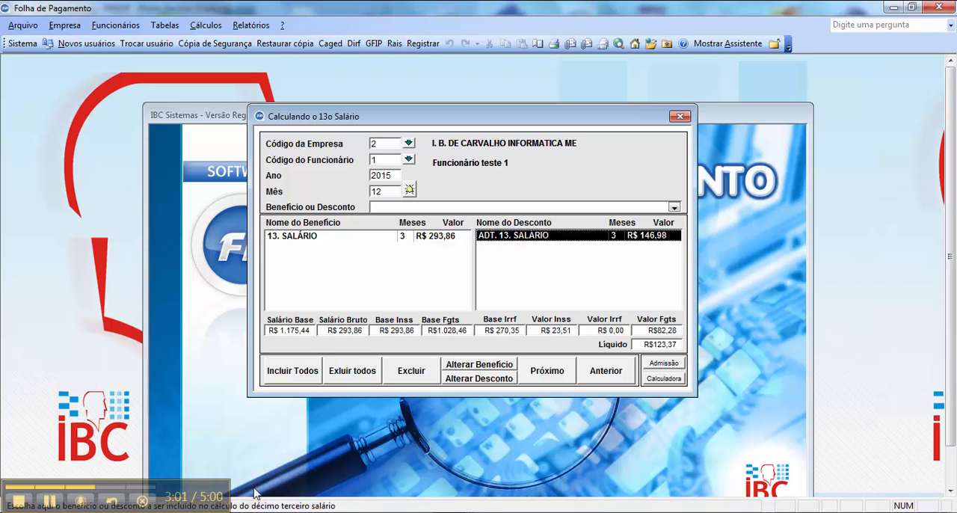
- Switch to the Windows Calculator and compute 8% FGTS on the base salary as 1175,44 × 0,08
click(247, 512)
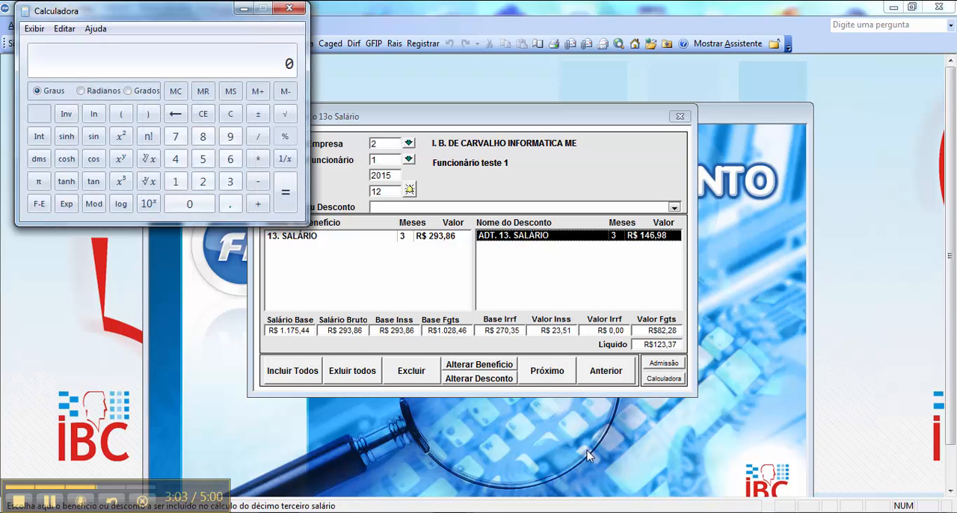
text(11)
text(75,44 * )
text(0,08)
key(Return)
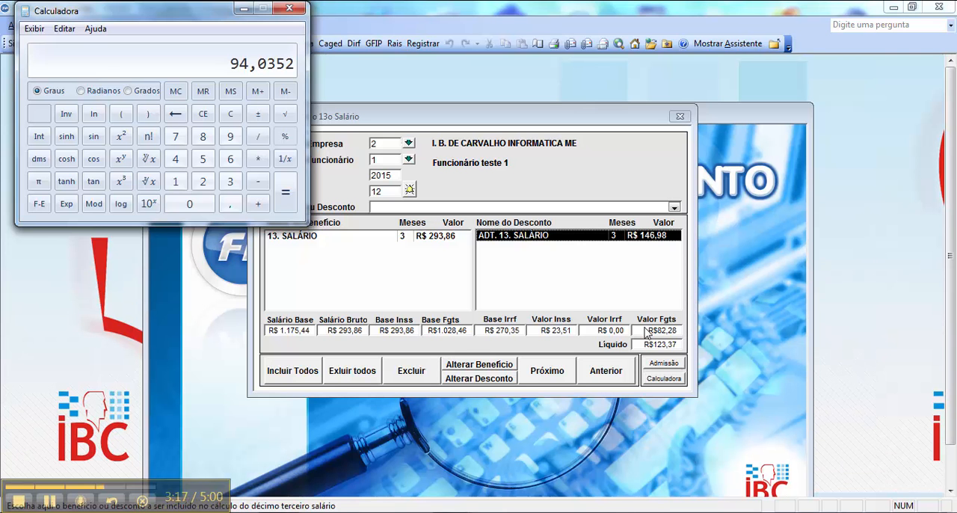
- Subtract the 82,28 FGTS value from the calculated result, and clear and close the calculator
key(minus)
text(82,)
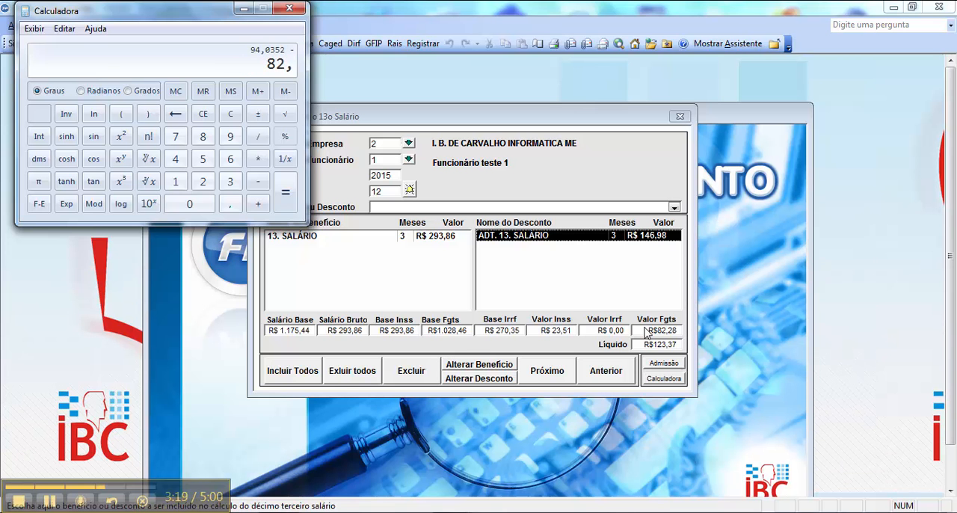
text(28)
key(Return)
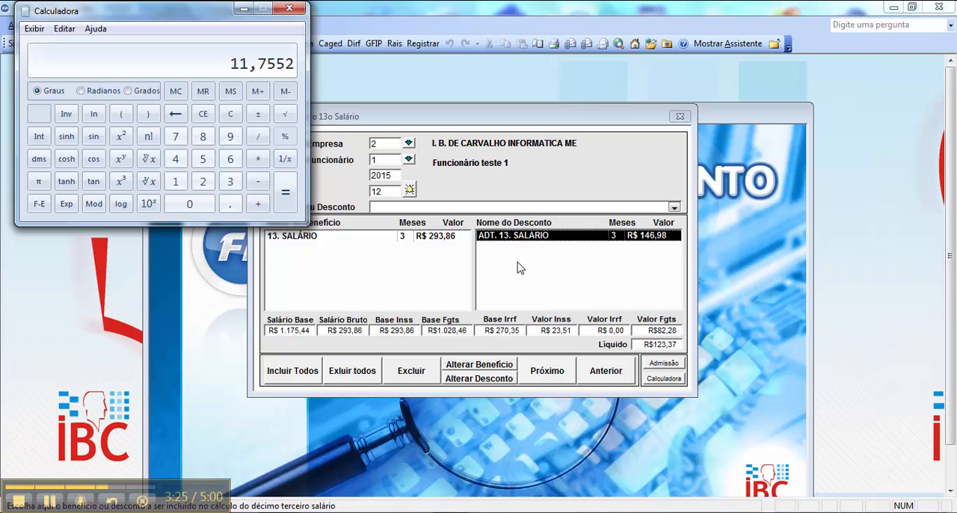
click(231, 113)
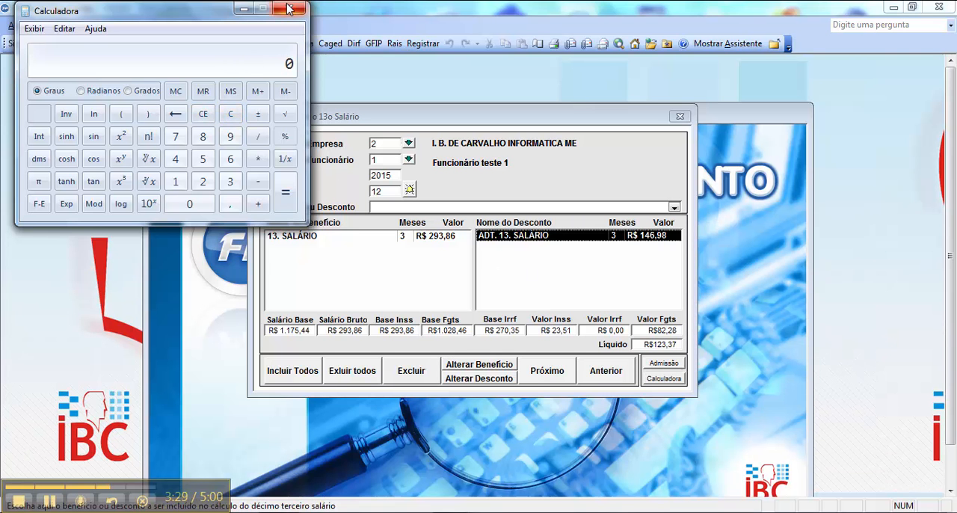
click(291, 9)
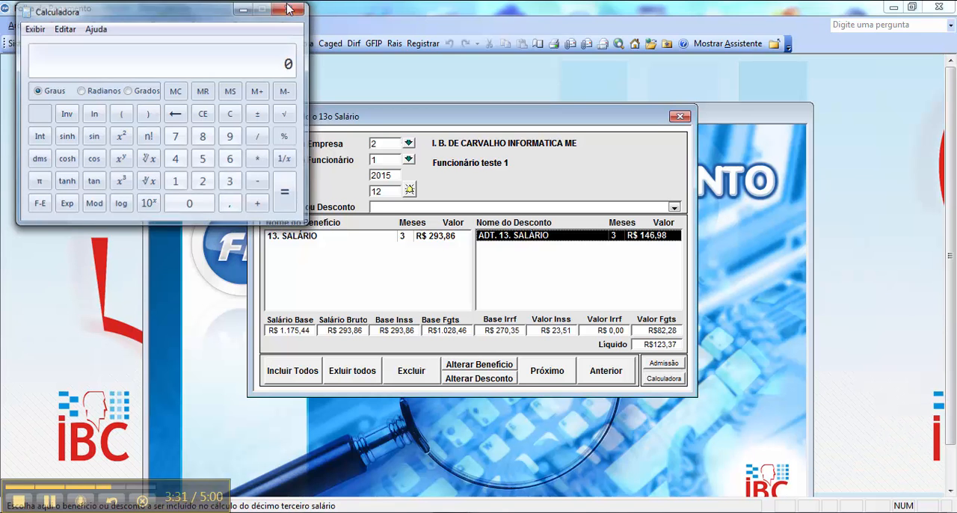
- Review the enlarged Descrição da Maior Remuneração report, close it, and select the Salário Base value in the 13th salary calculation
click(410, 191)
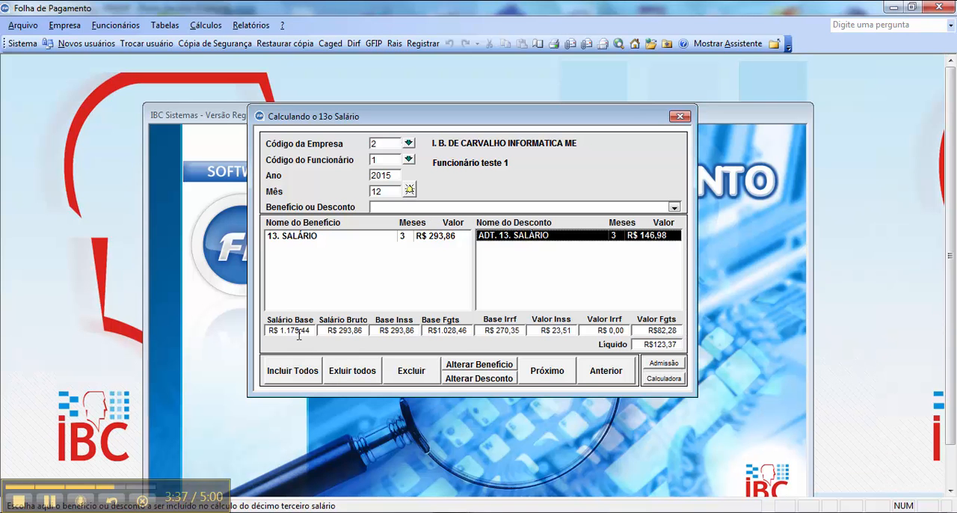
click(409, 191)
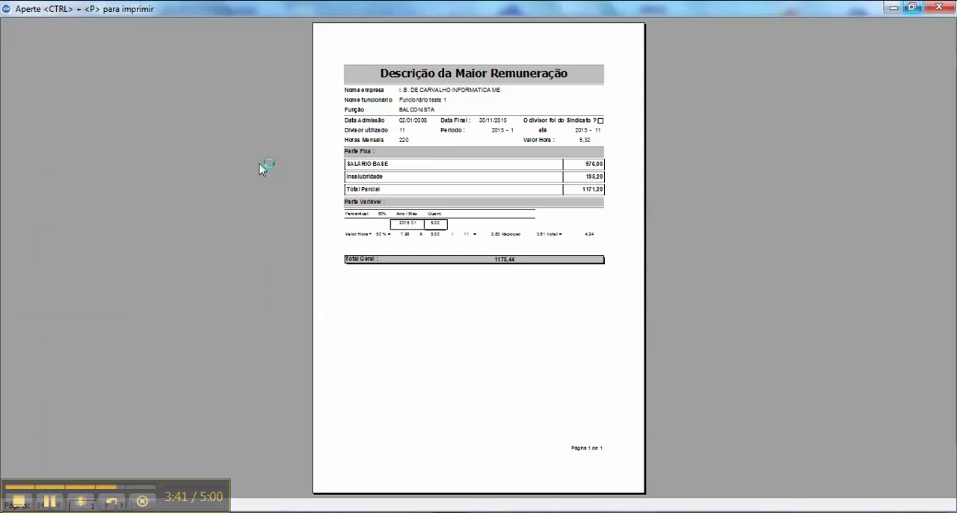
click(425, 174)
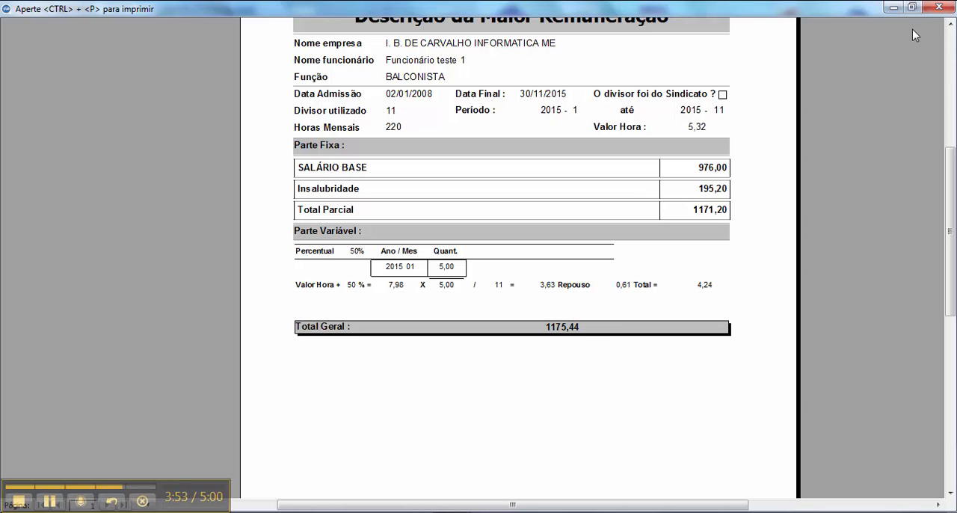
click(938, 7)
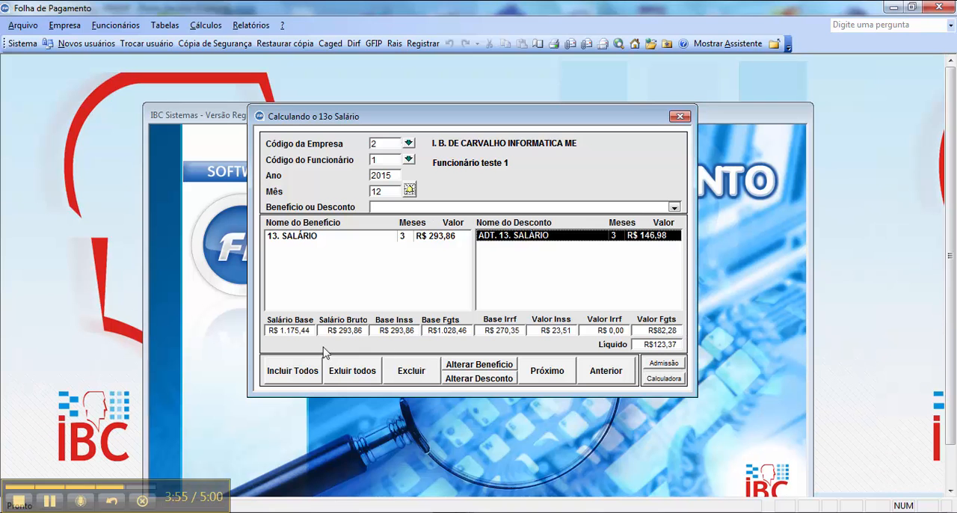
click(280, 332)
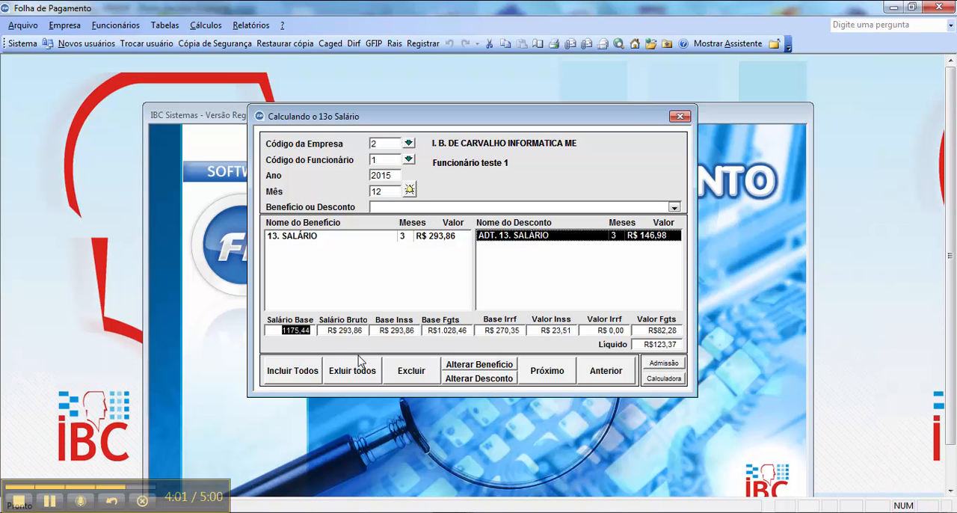
click(50, 502)
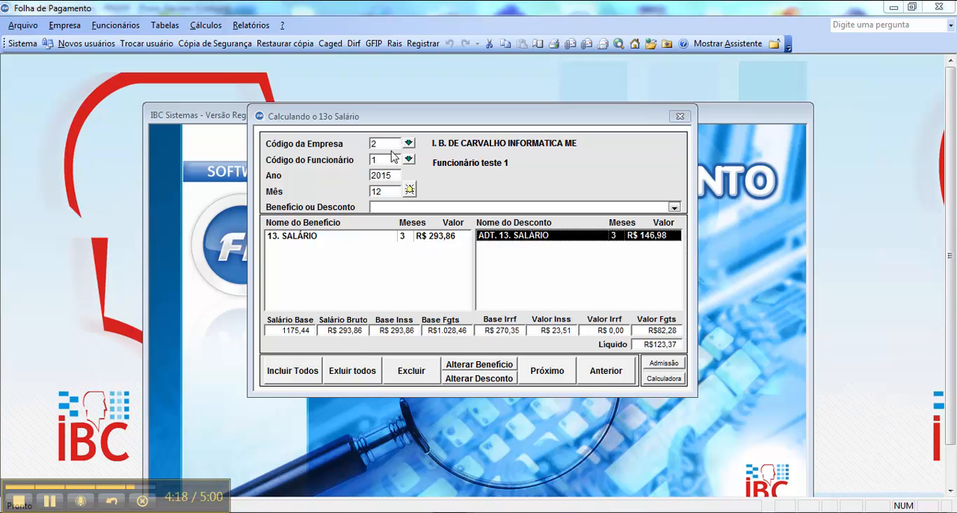
- Load employee 2 in the 13th salary calculation, check the admission date, and include the 13. SALÁRIO benefit for 12/2015
text(2)
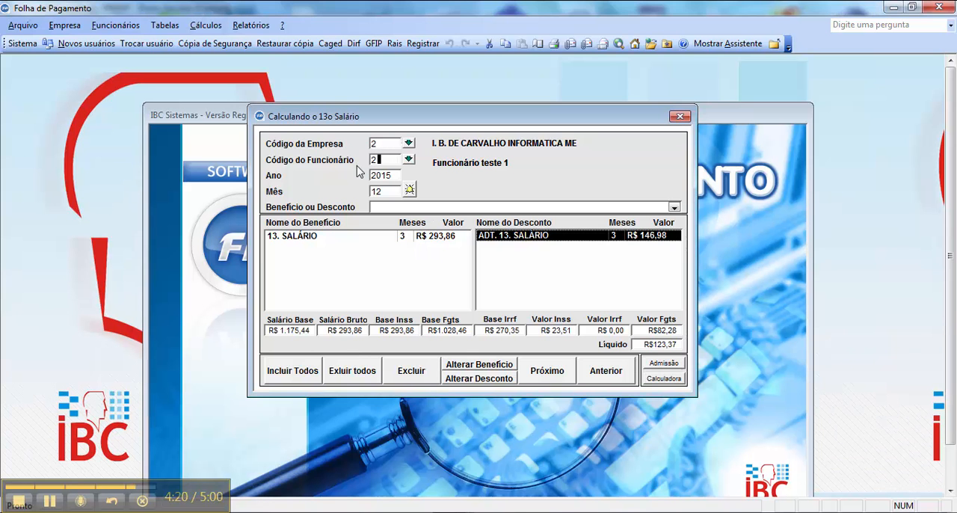
key(Return)
click(662, 365)
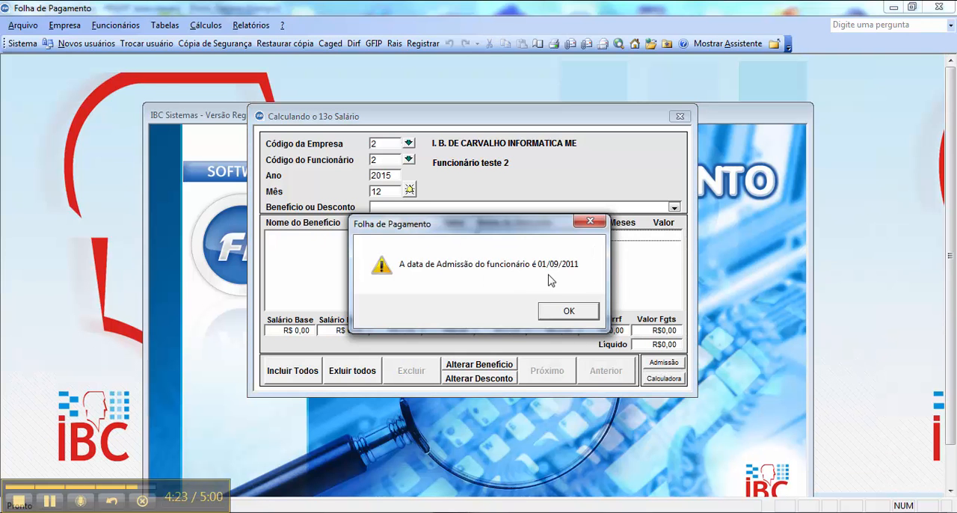
click(567, 310)
click(674, 208)
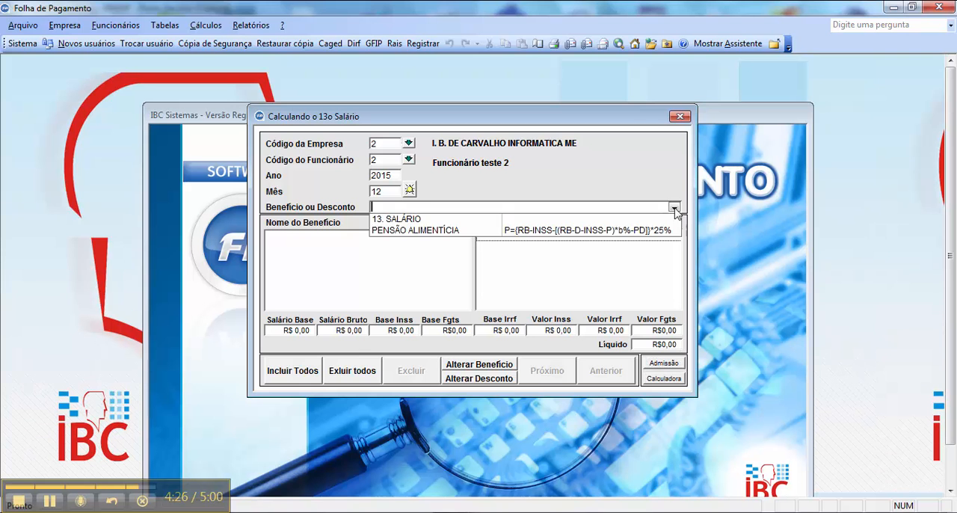
click(614, 219)
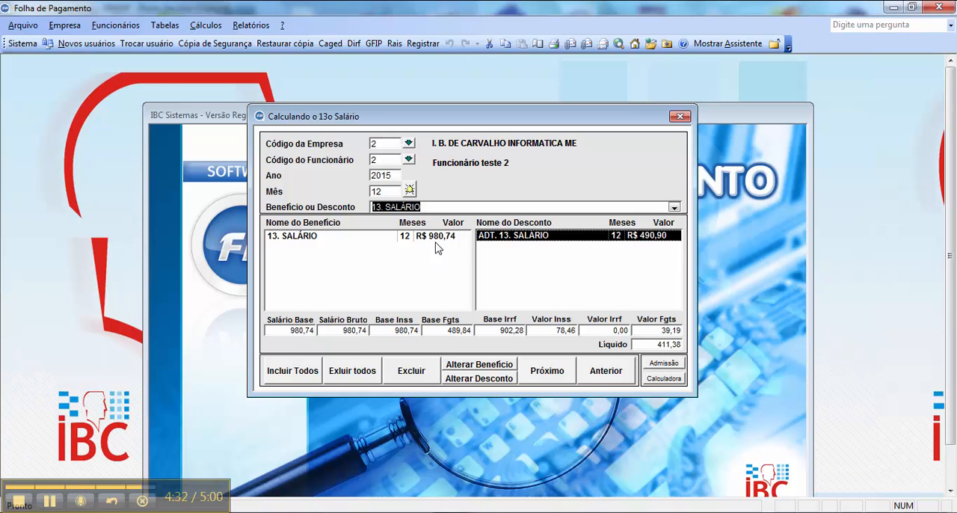
- Open the Descrição da Maior Remuneração report for employee 2, enlarge it to review the fixed and variable parts, and close it
click(410, 190)
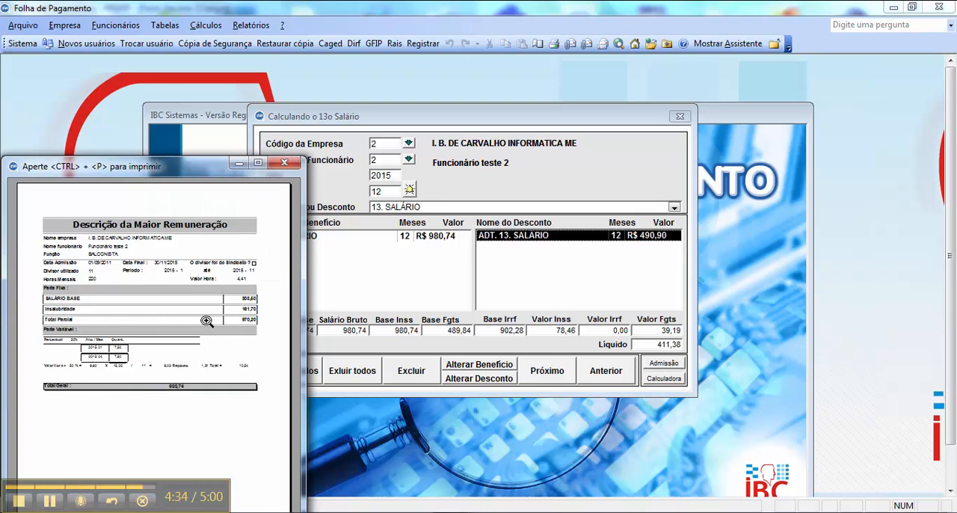
click(207, 321)
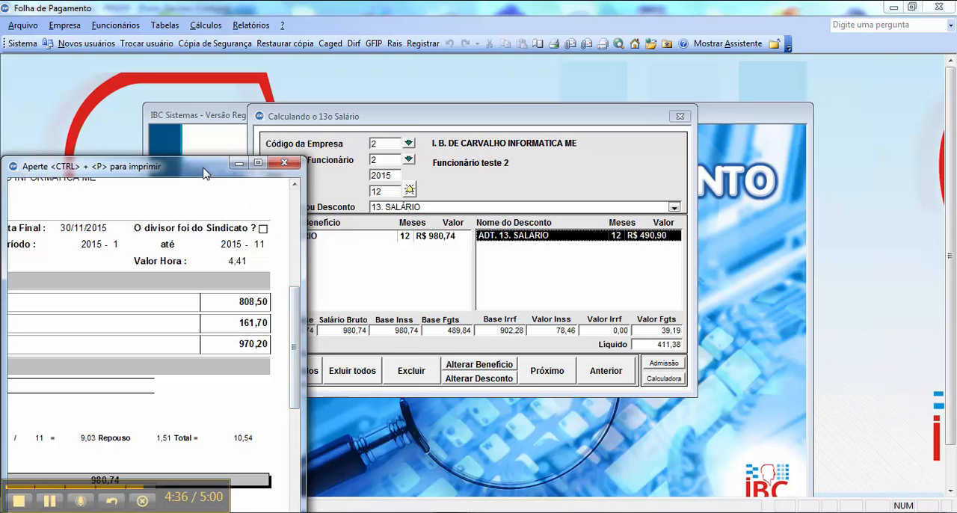
drag(202, 166, 375, 89)
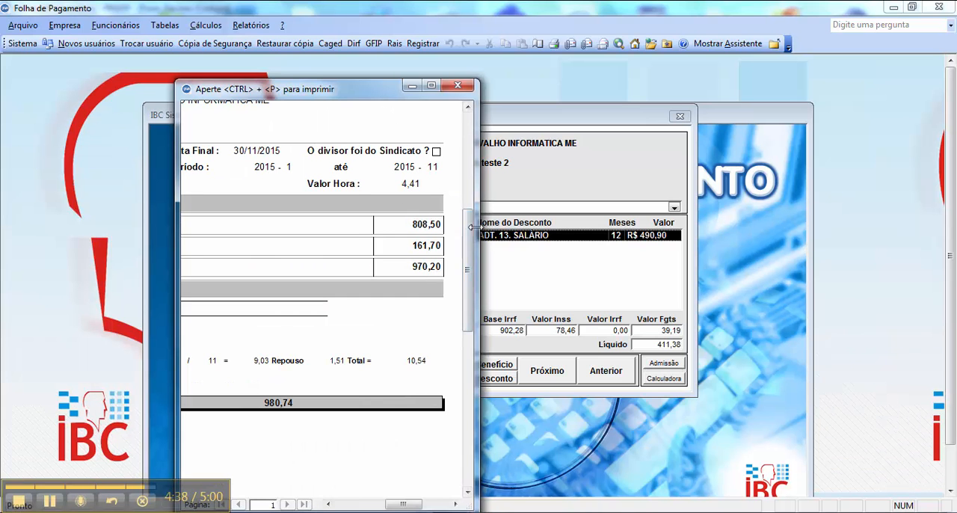
drag(475, 228, 781, 224)
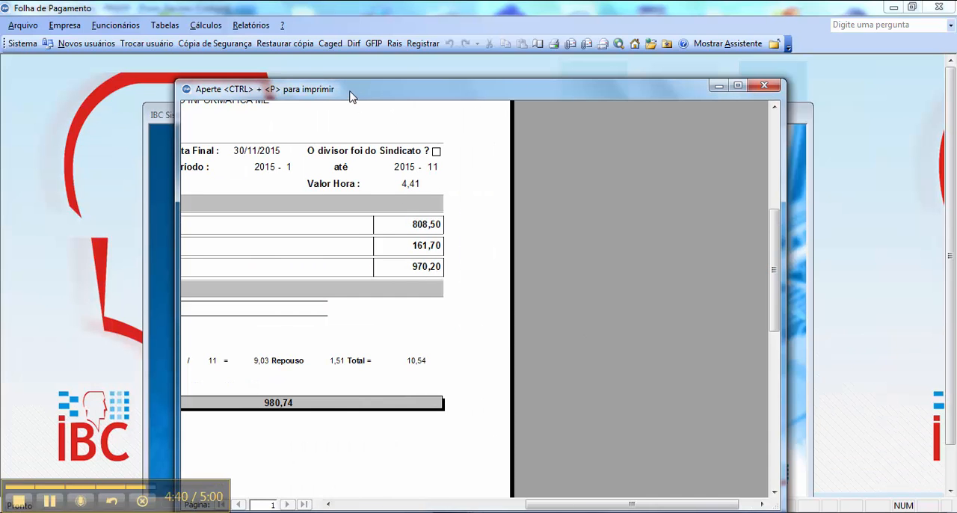
drag(353, 94, 362, 70)
drag(576, 488, 483, 486)
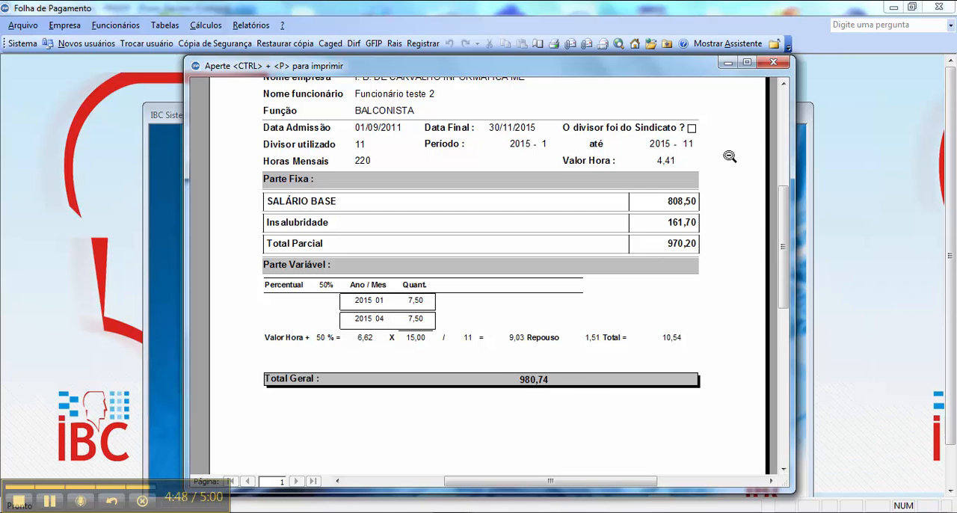
click(773, 63)
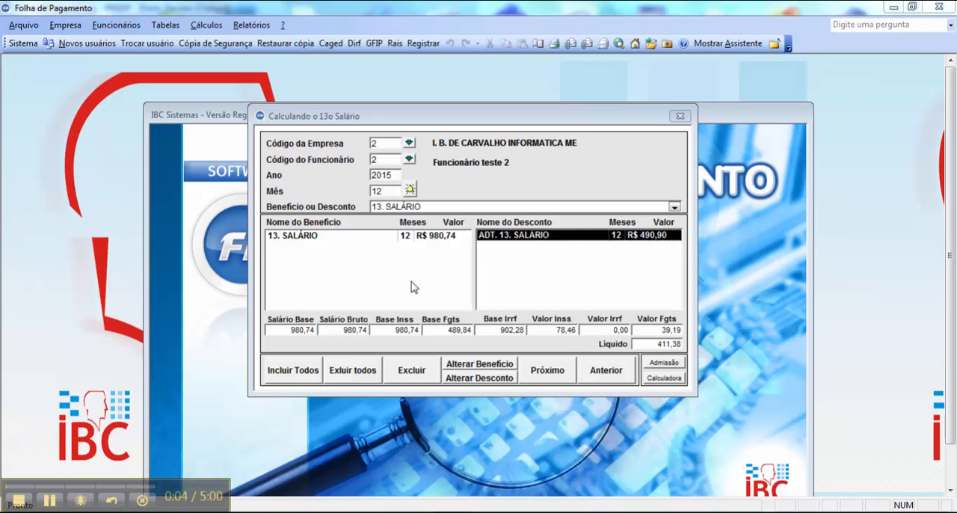
- Select employee 2's 13. SALÁRIO benefit line and highlight the Líquido value
click(390, 236)
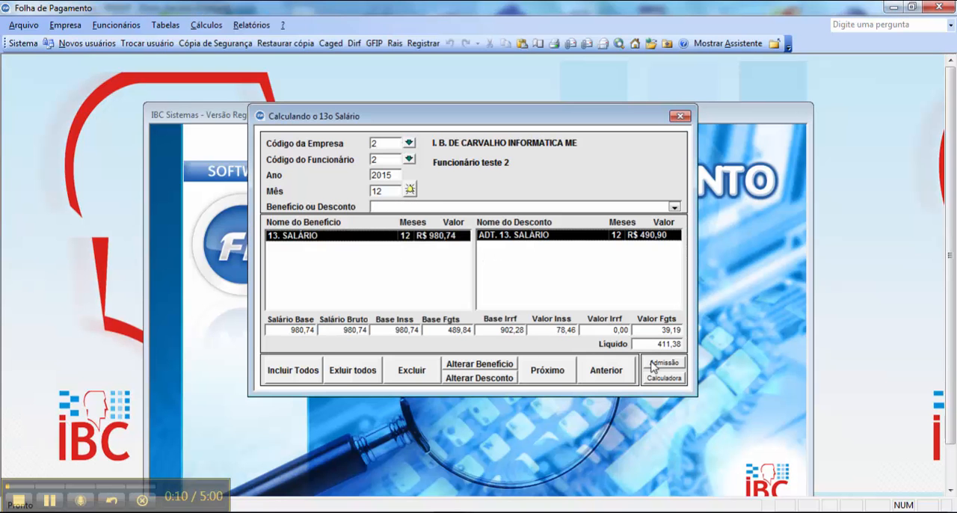
drag(648, 343, 683, 345)
click(57, 500)
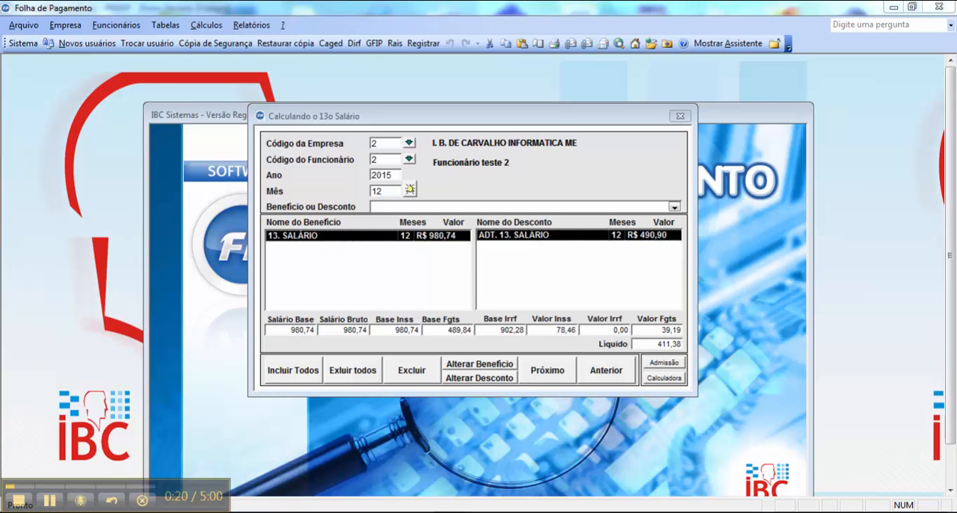
- Switch to the Windows Calculator and subtract the 13th salary advance from the 13th salary as 980,74 − 490,90
click(292, 512)
text(980,74)
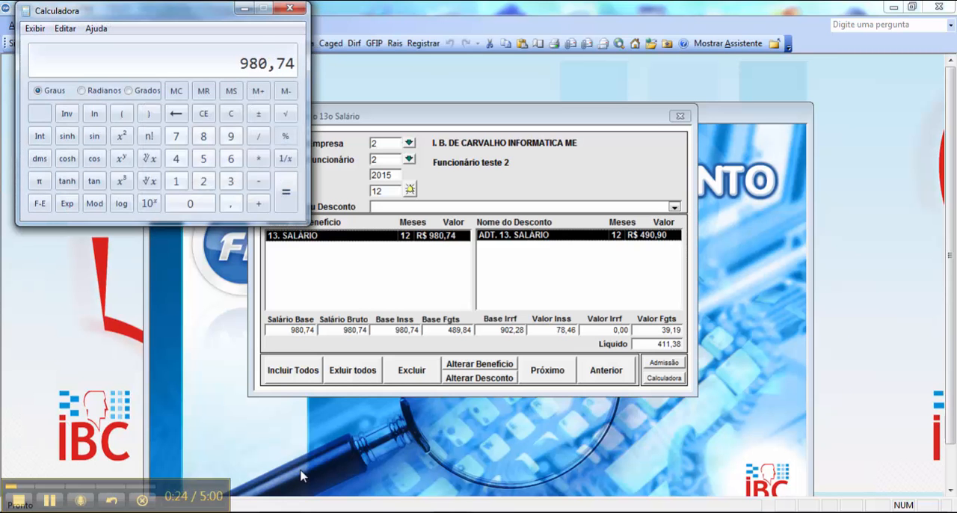
text(490,)
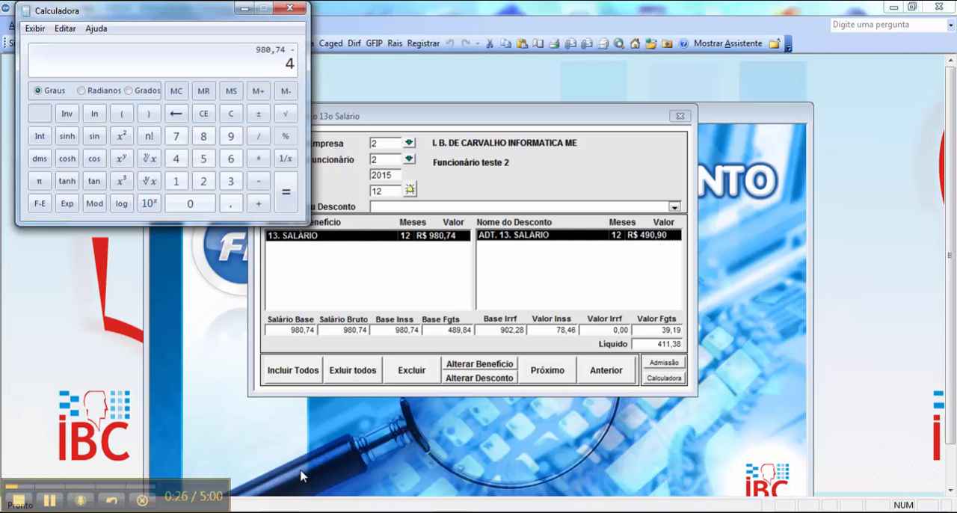
text(90)
key(Return)
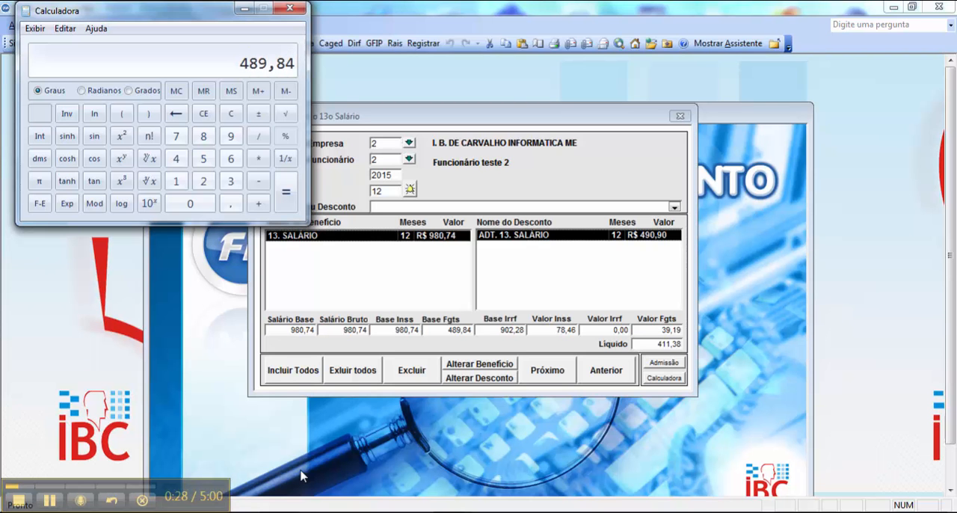
- Subtract the 78,46 INSS value from the calculated result, and clear and close the calculator
key(minus)
text(78,)
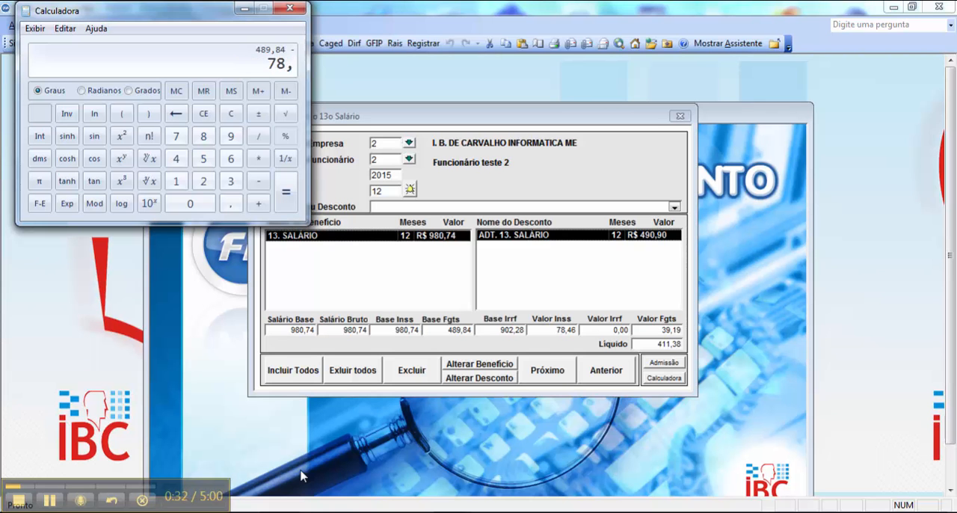
text(46)
key(Return)
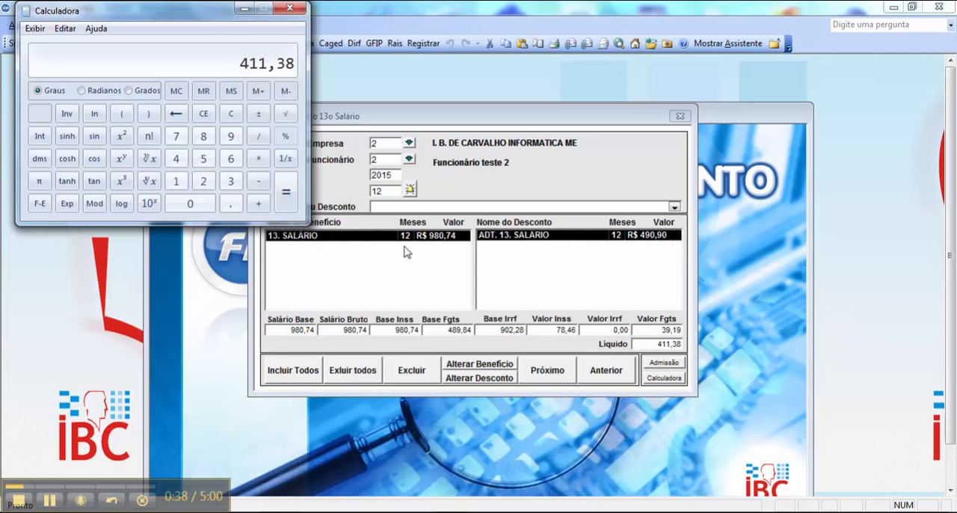
click(231, 114)
click(289, 7)
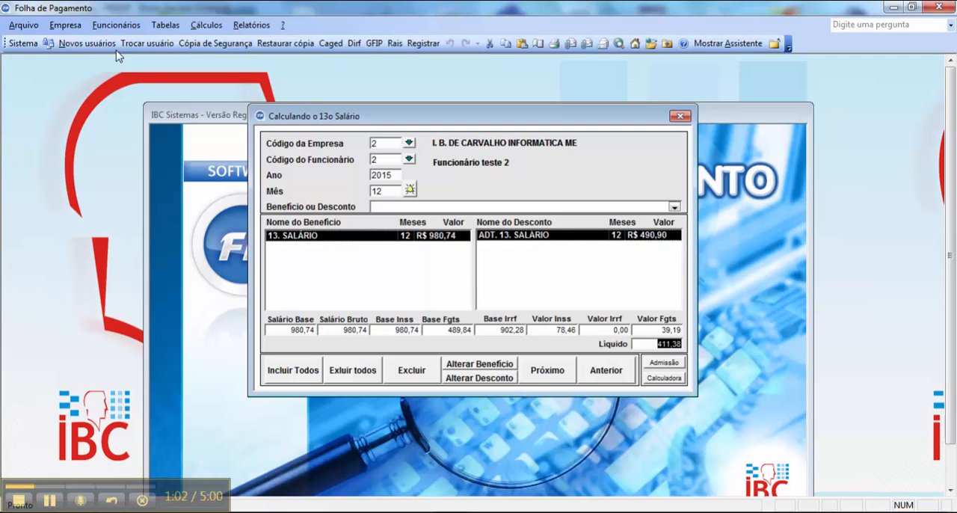
- Open the employee registration record of employee 2 in company 2
click(116, 24)
click(150, 38)
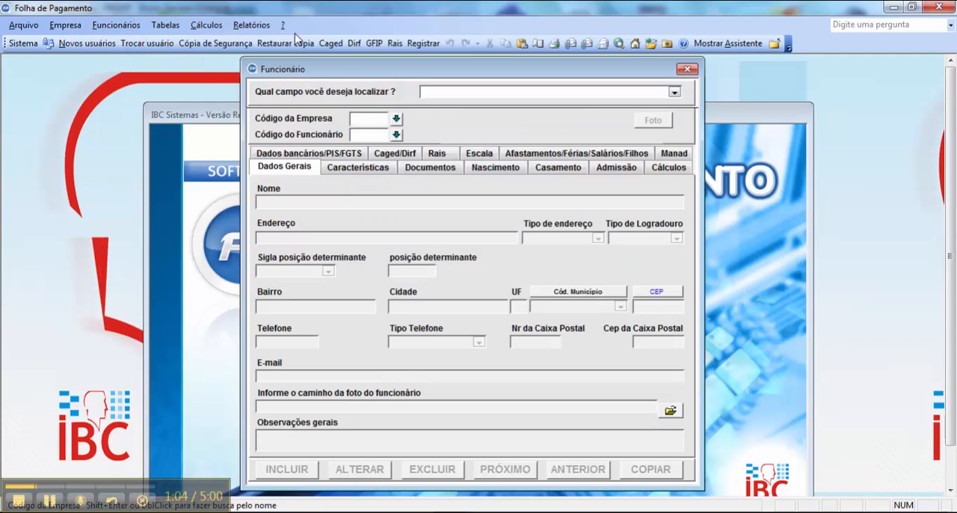
text(2)
key(Return)
text(2)
key(Return)
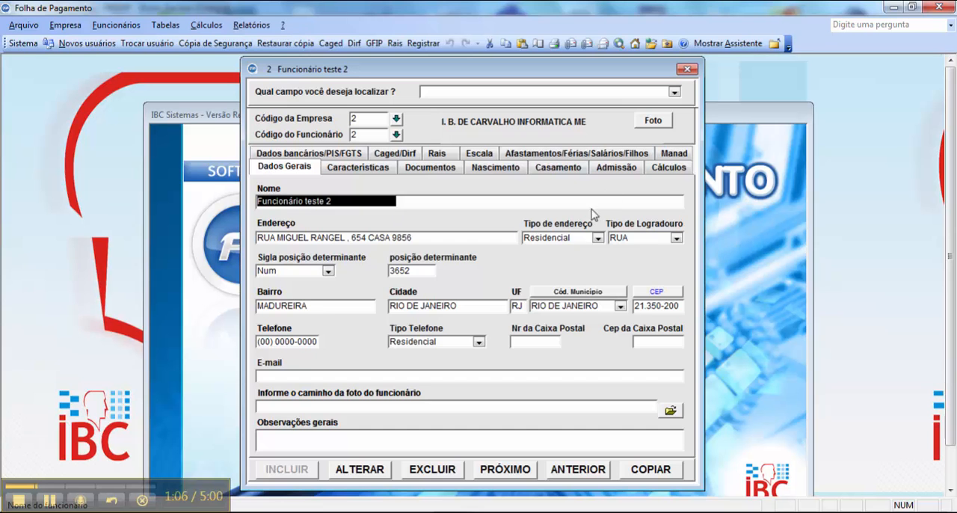
- Set the employee's Data Admissão to 13/04/2015 in the admission data
click(616, 169)
drag(278, 243, 343, 248)
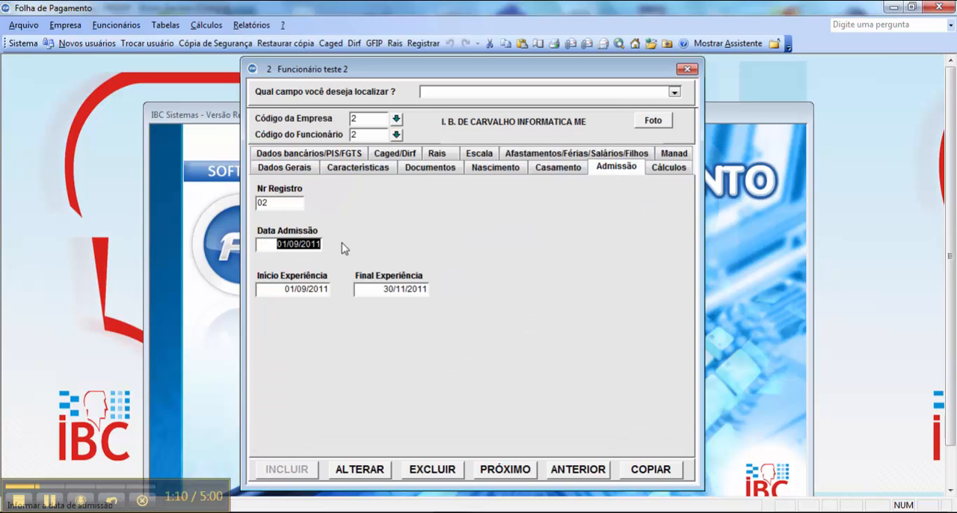
text(130)
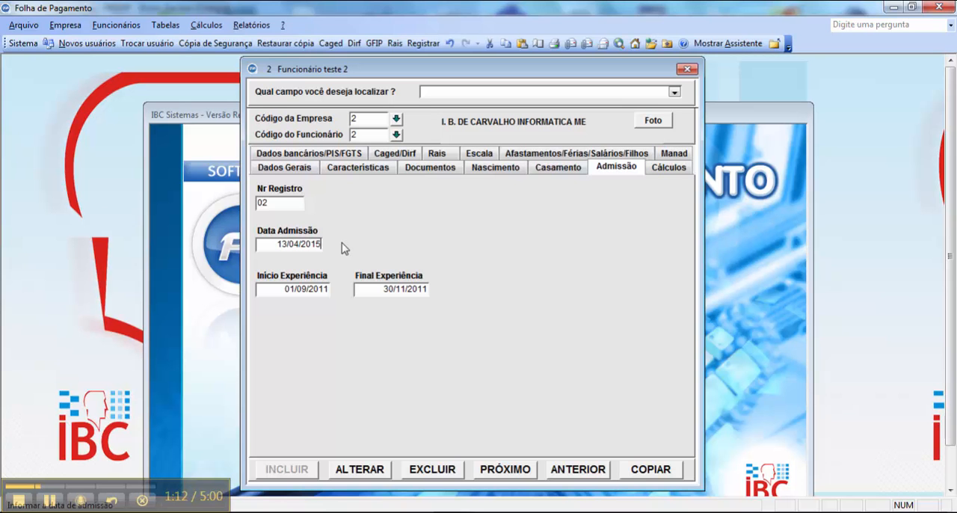
key(Tab)
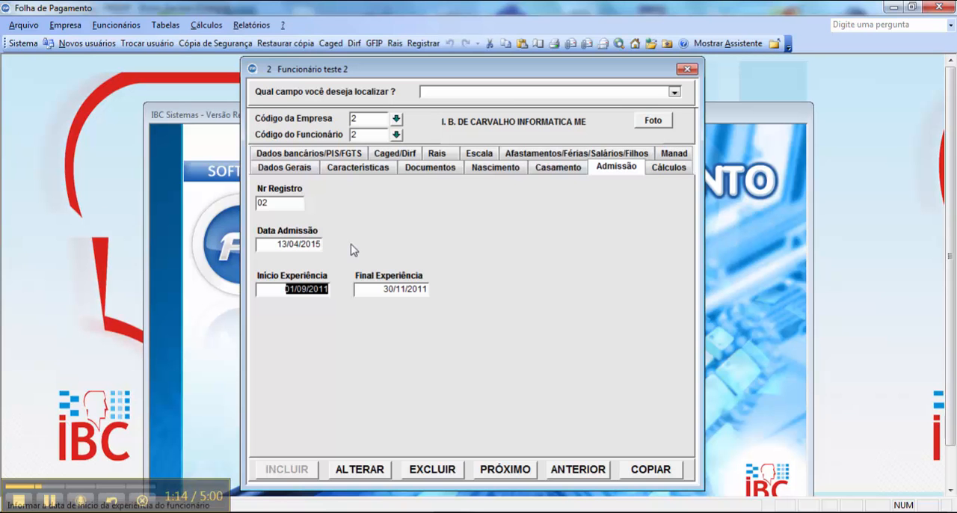
text(13/__/____)
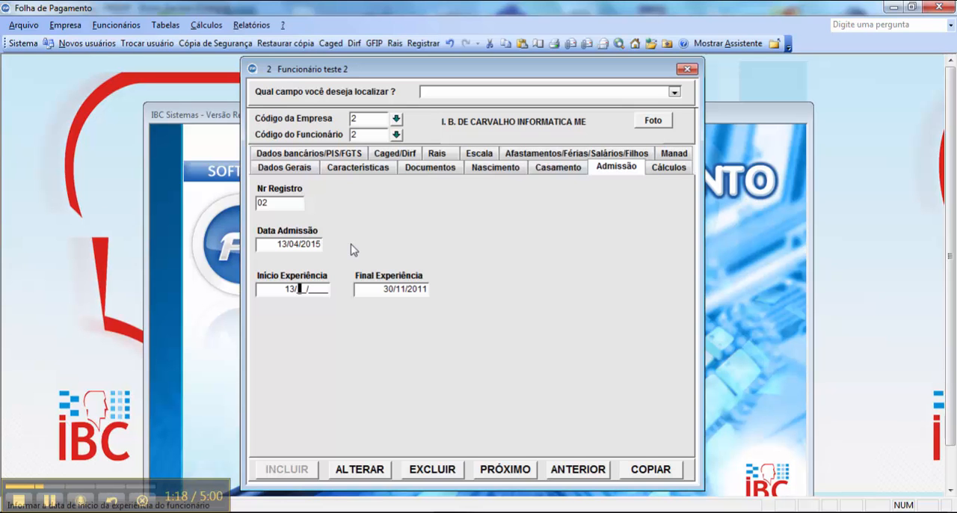
text(04/2015)
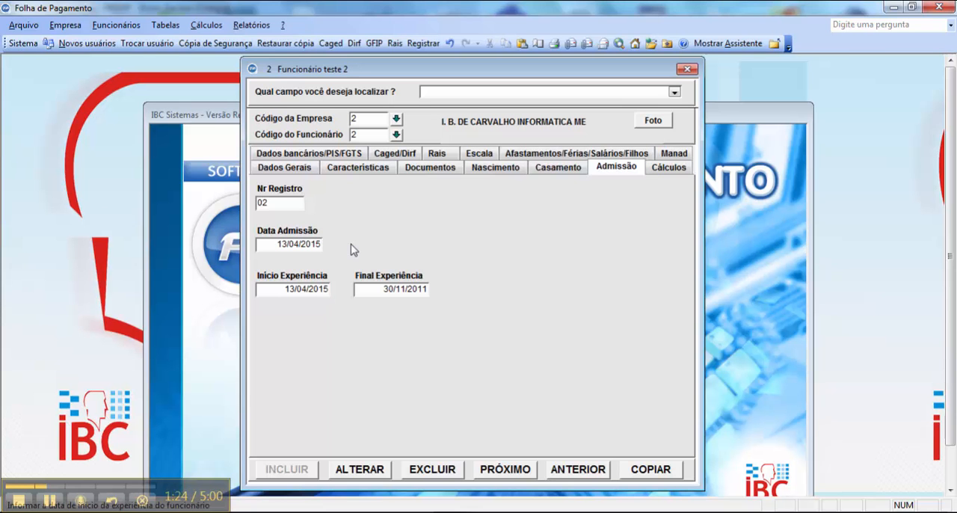
key(Escape)
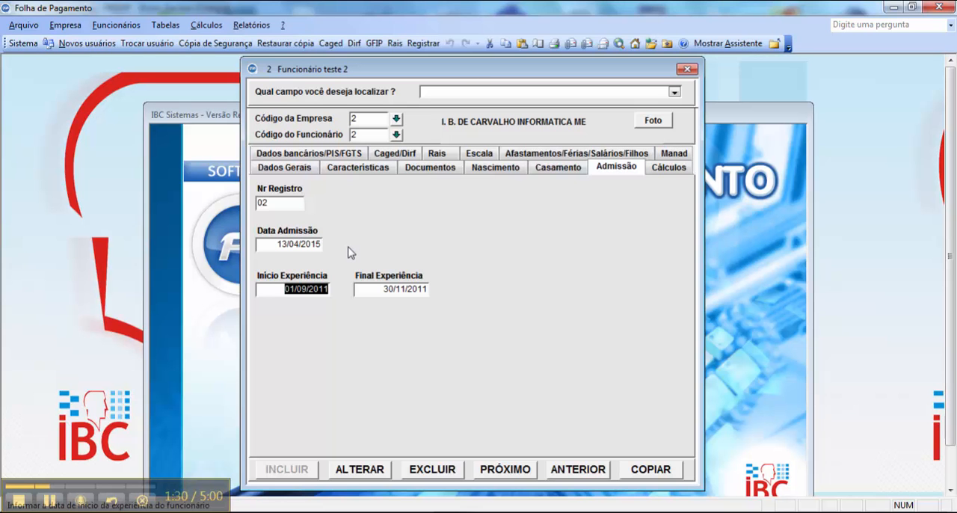
- Save the altered employee record
click(370, 468)
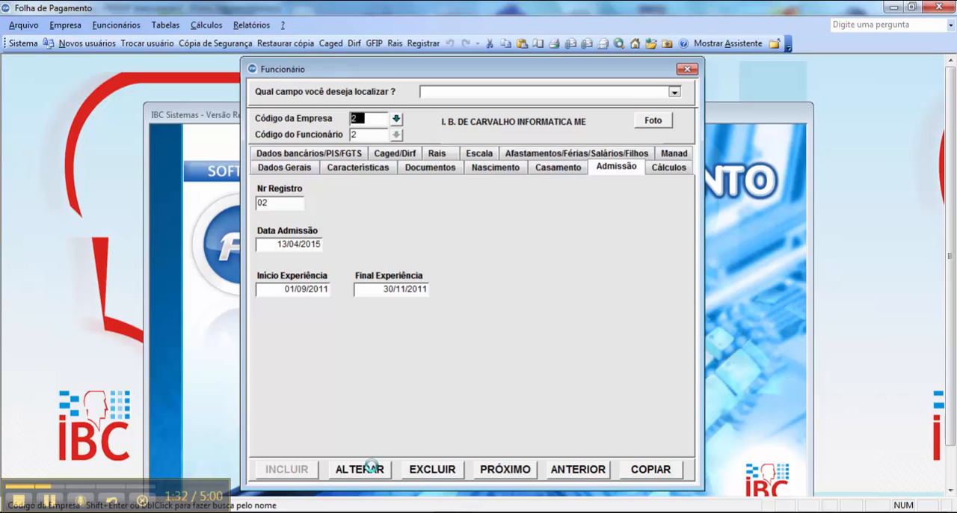
click(507, 311)
- Bring up the 13th salary calculation of employee 2, company 2, for year 2015 and month 12
click(210, 25)
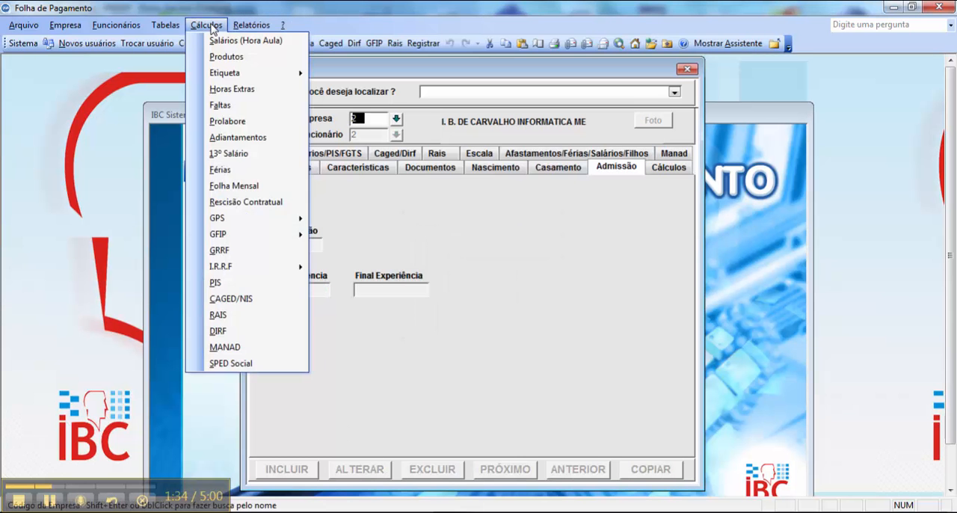
click(228, 153)
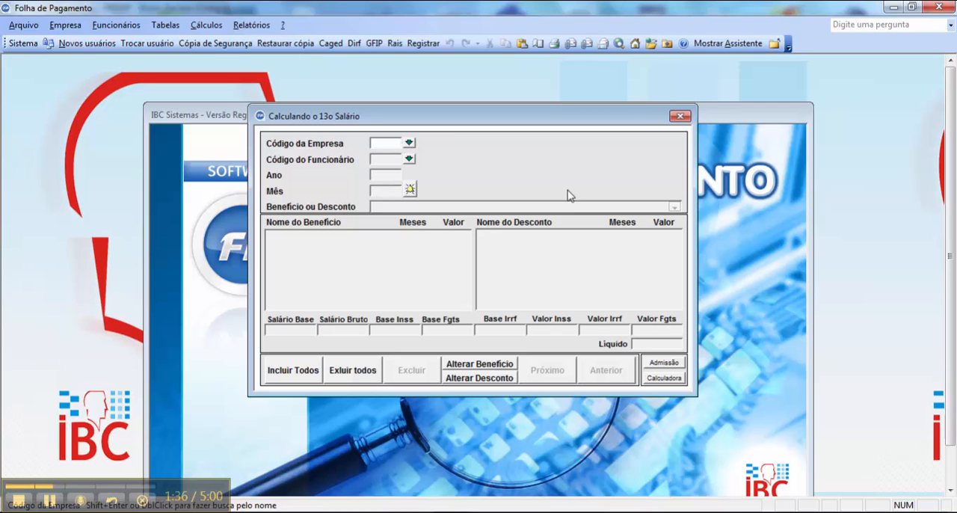
text(2)
key(Return)
text(2)
key(Return)
text(20)
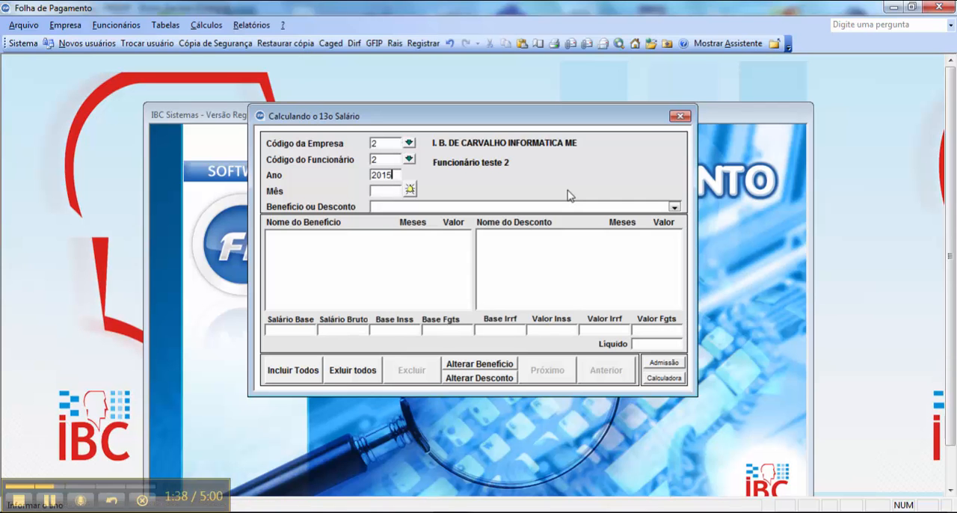
text(12)
key(Return)
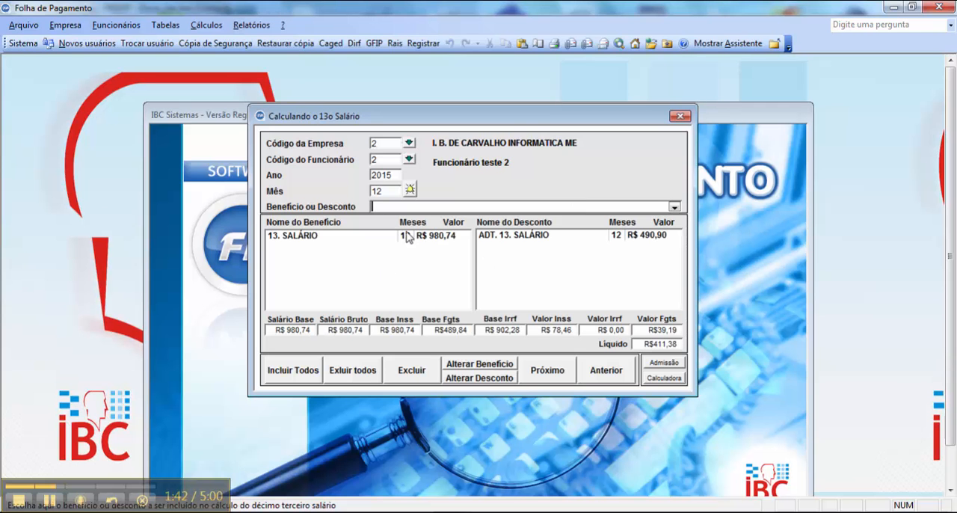
- Remove the existing 13. SALÁRIO benefit and ADT. 13. SALÁRIO discount, and include 13. SALÁRIO again to recalculate it
double_click(409, 235)
double_click(522, 238)
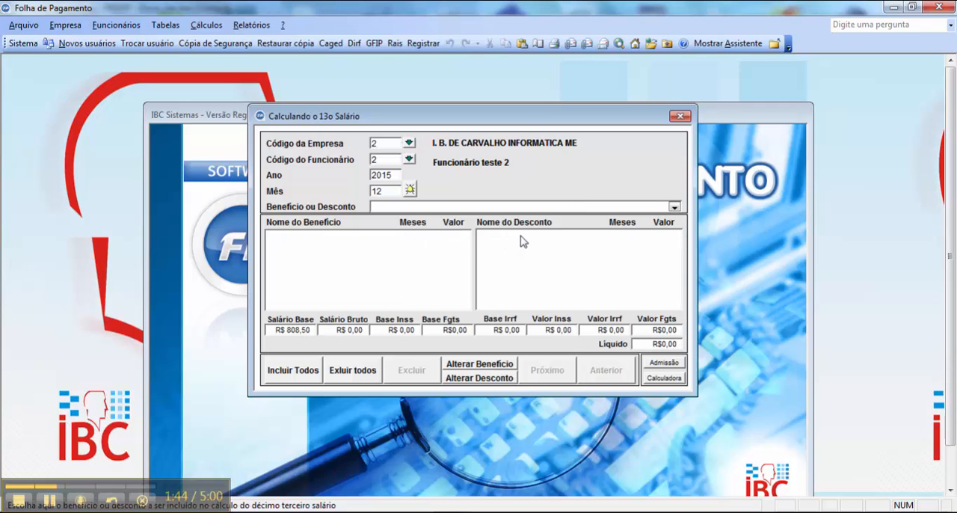
click(674, 207)
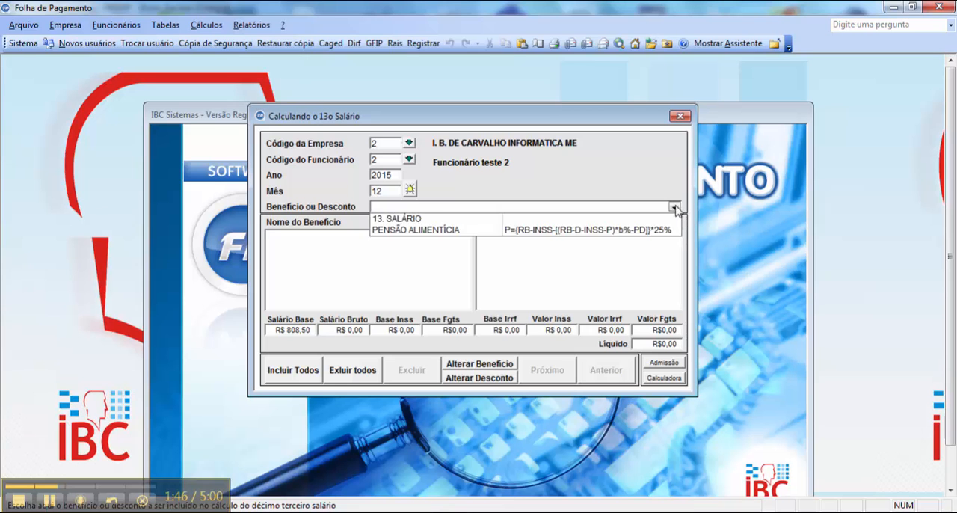
click(644, 220)
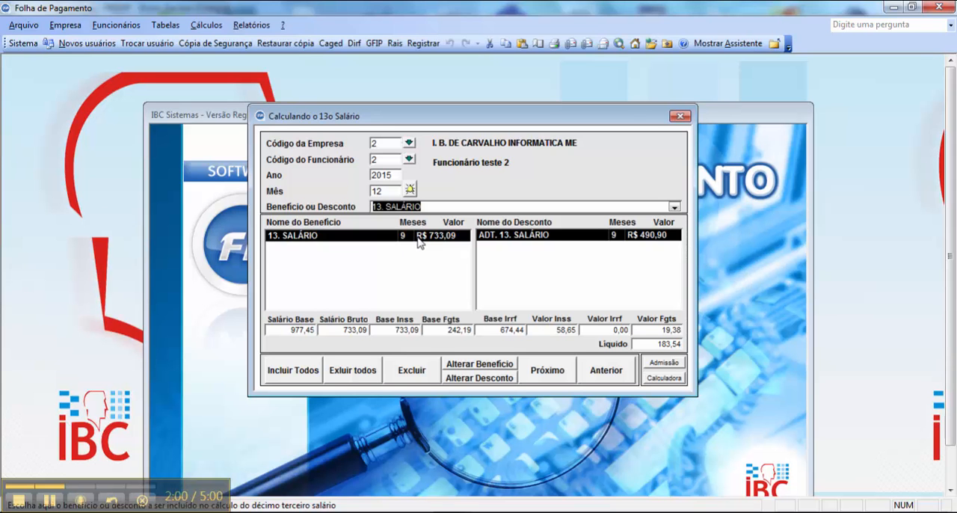
- Remove the ADT. 13. SALÁRIO discount and the 13. SALÁRIO benefit from the employee's December calculation
double_click(509, 236)
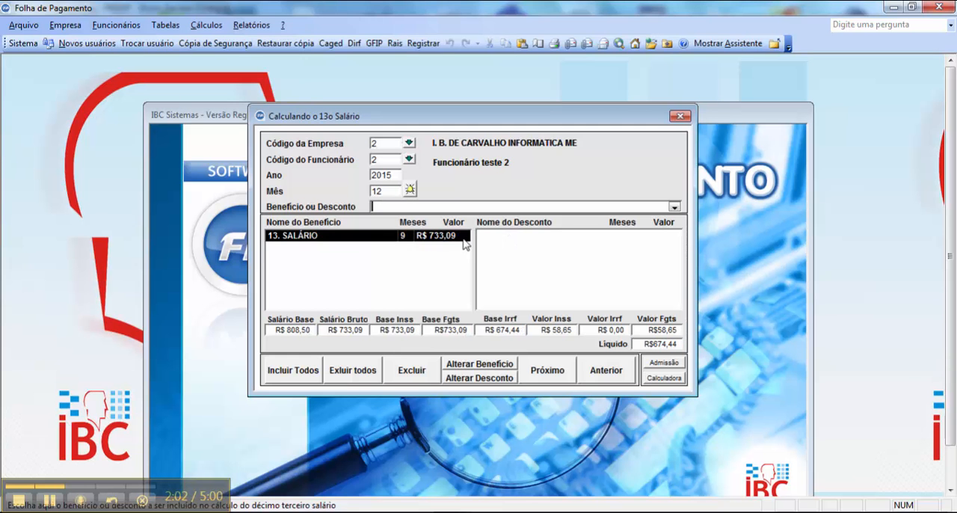
double_click(444, 237)
- Bring up the salary advance calculation of employee 2, company 2, for year 2015 and month 11
click(200, 27)
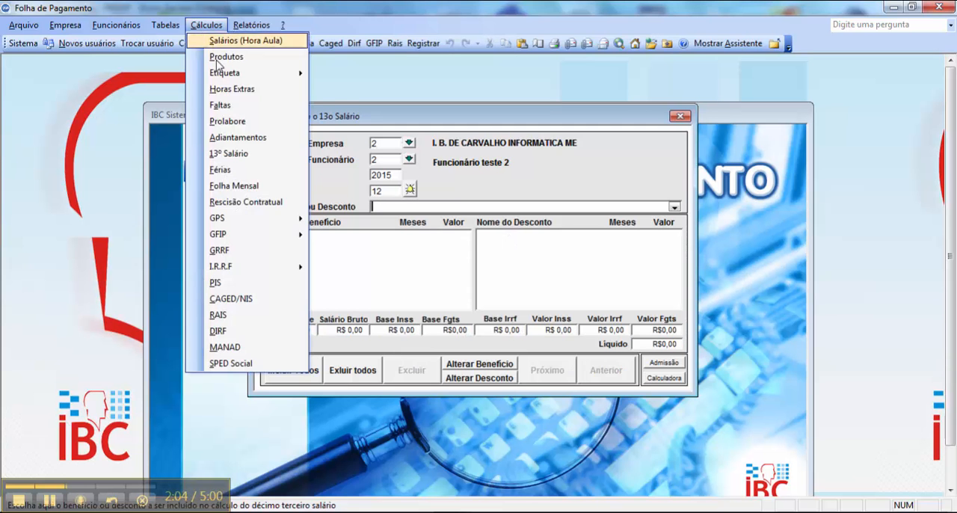
click(261, 136)
text(2)
key(Return)
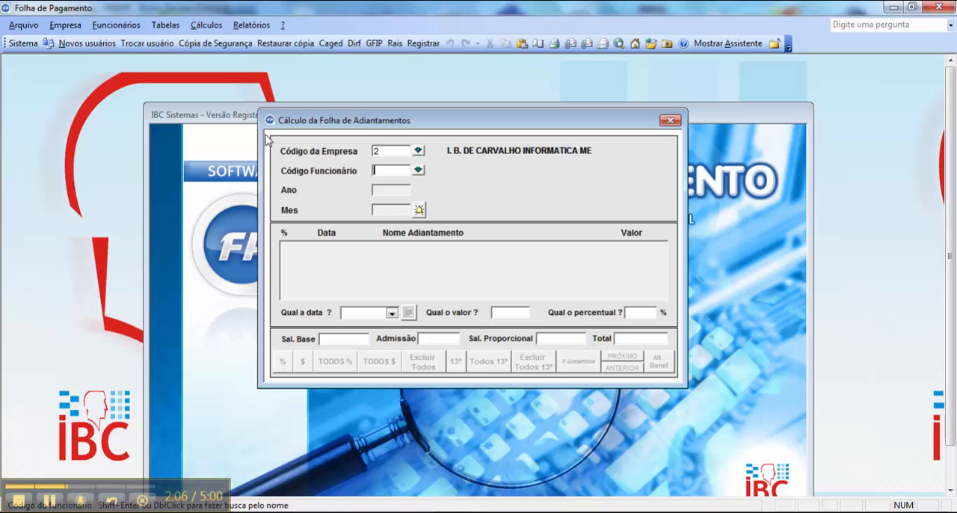
text(2)
key(Return)
text(2015)
text(1)
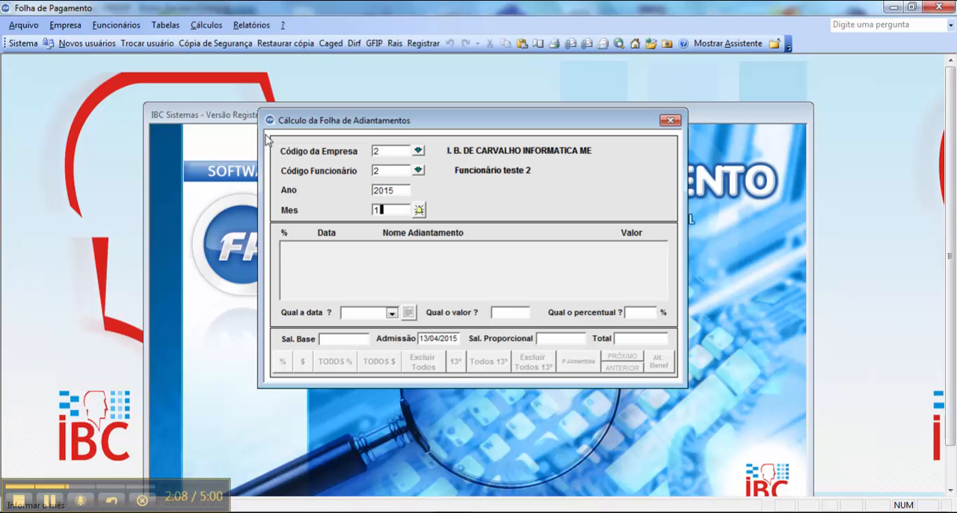
text(1)
key(Return)
- Remove the existing advance and calculate a new 13th salary advance dated 20/11/2015
double_click(428, 249)
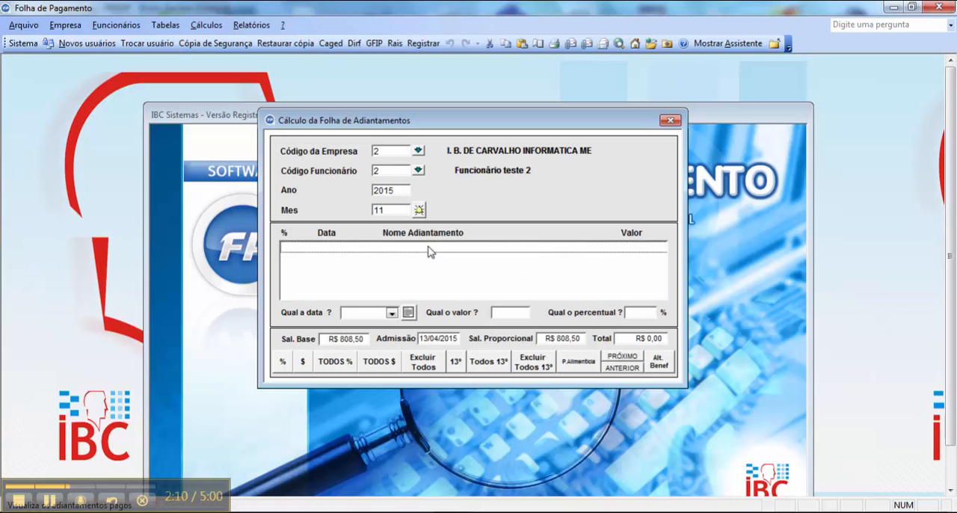
text(20/11/2015)
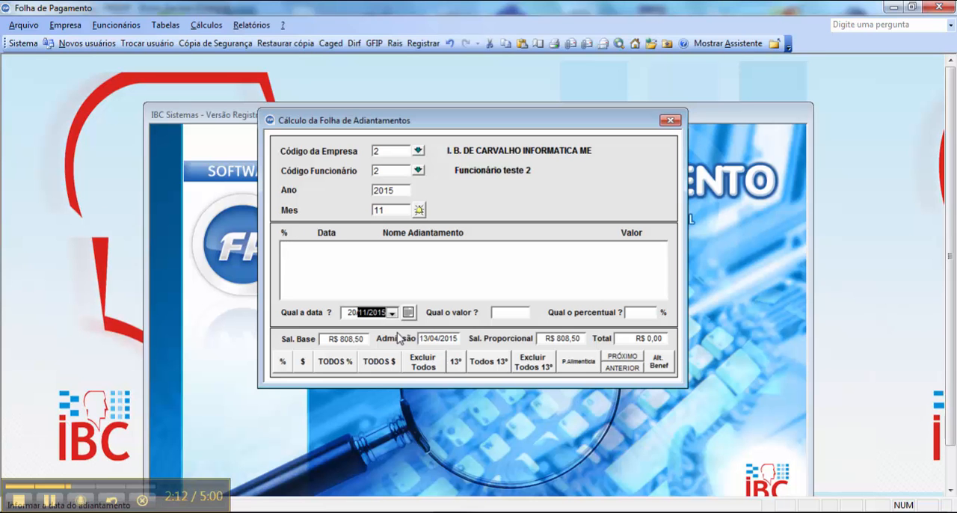
key(Return)
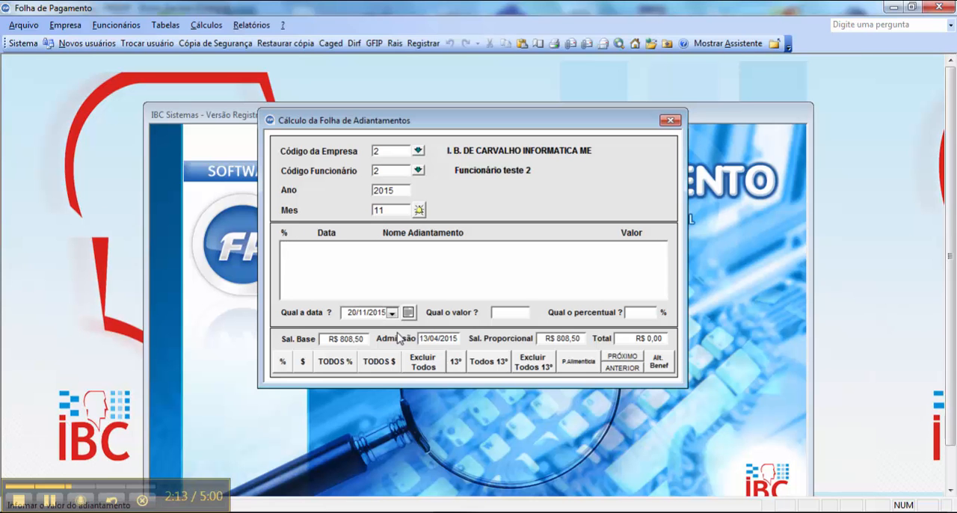
click(456, 361)
- Return to the 13th salary calculation of employee 2, company 2, for year 2015 and month 12
click(207, 25)
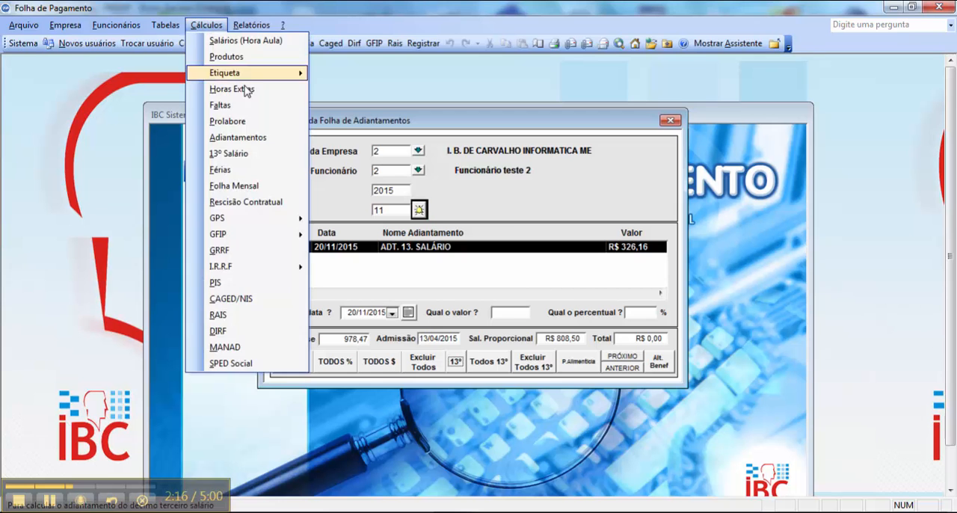
click(282, 158)
text(2)
key(Return)
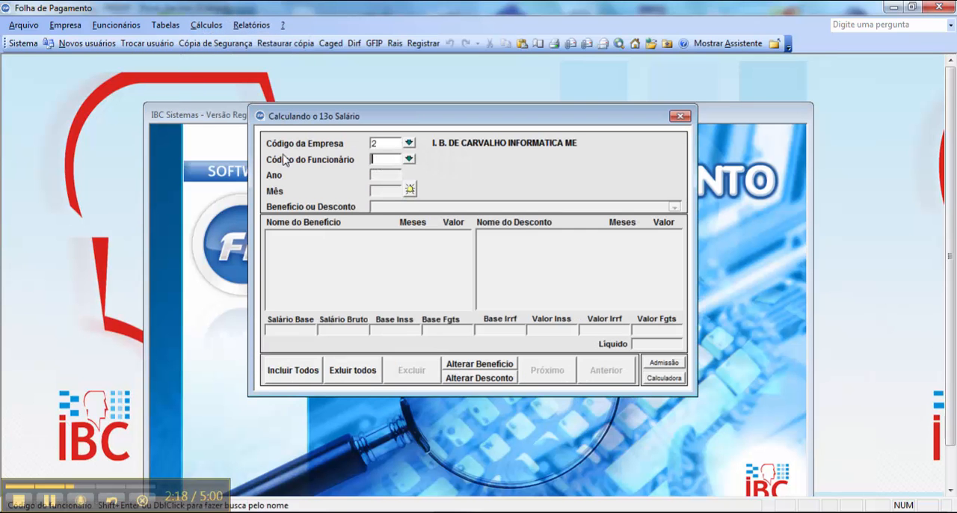
text(2)
key(Return)
text(2015)
key(Return)
text(12)
key(Return)
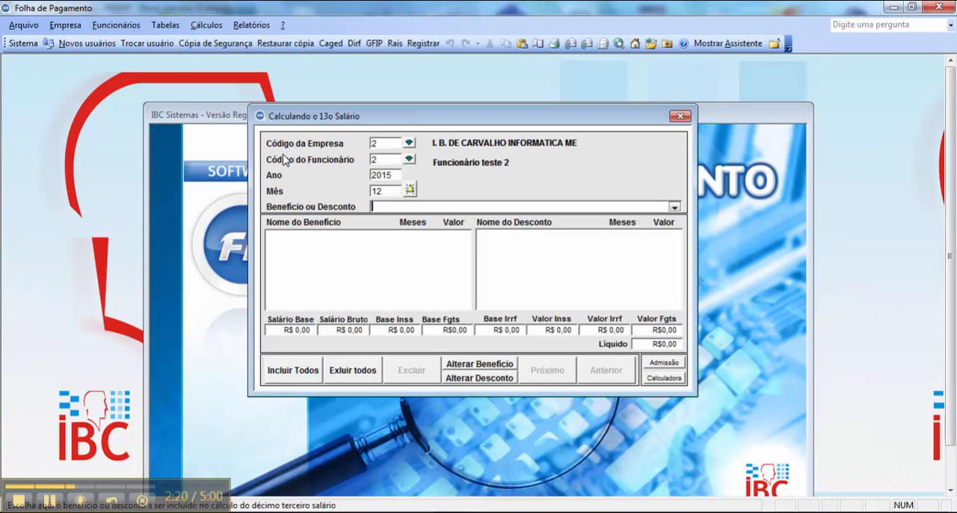
- Include the 13. SALÁRIO benefit and highlight the resulting benefit and ADT. 13. SALÁRIO discount lines
click(674, 207)
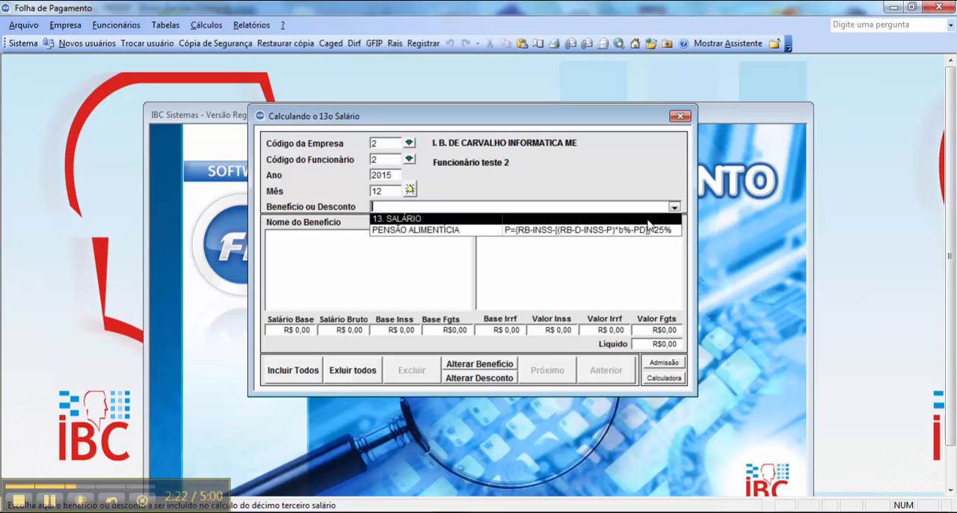
click(419, 216)
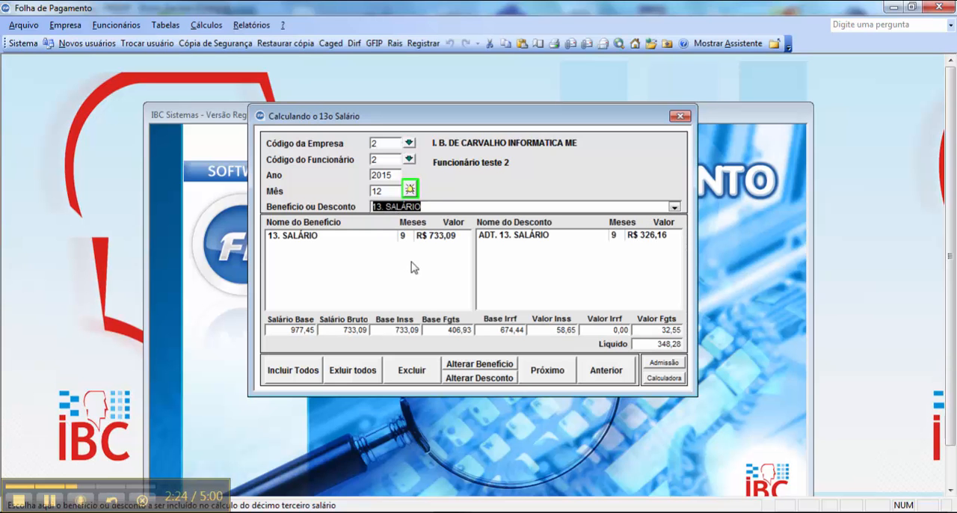
click(626, 236)
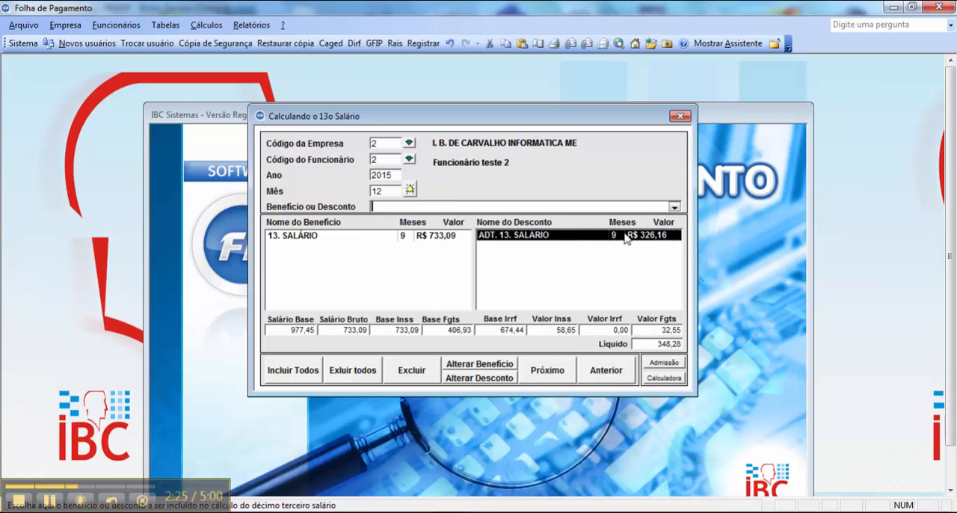
click(444, 238)
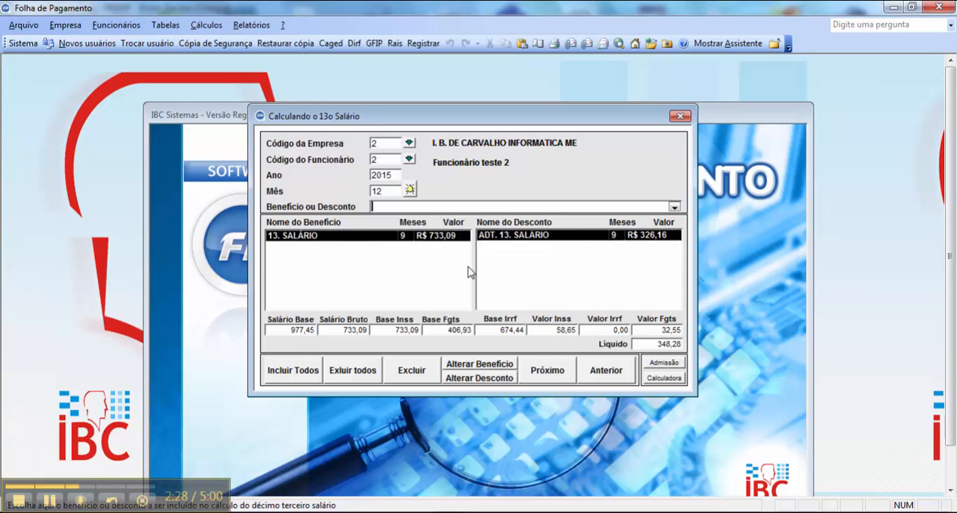
- Display the employee's admission date from the 13th salary calculation and dismiss the message
click(49, 502)
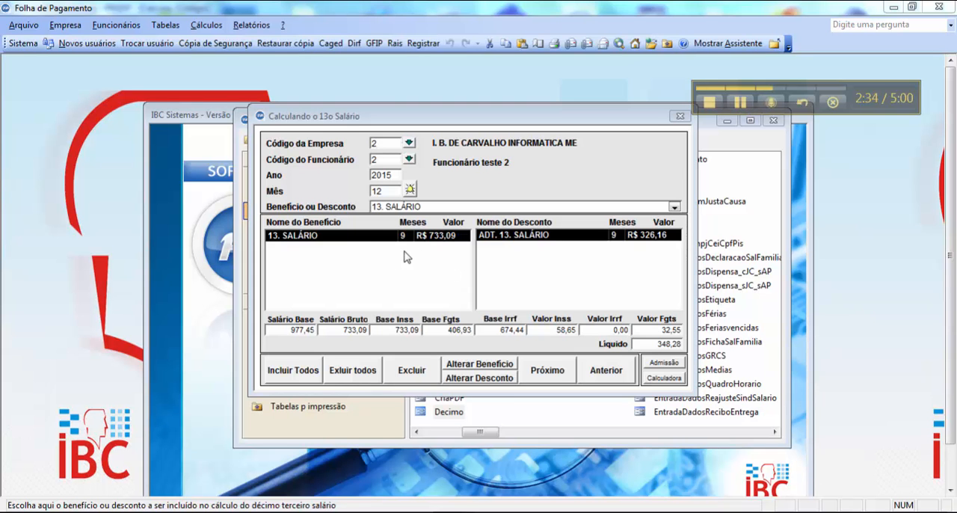
click(646, 360)
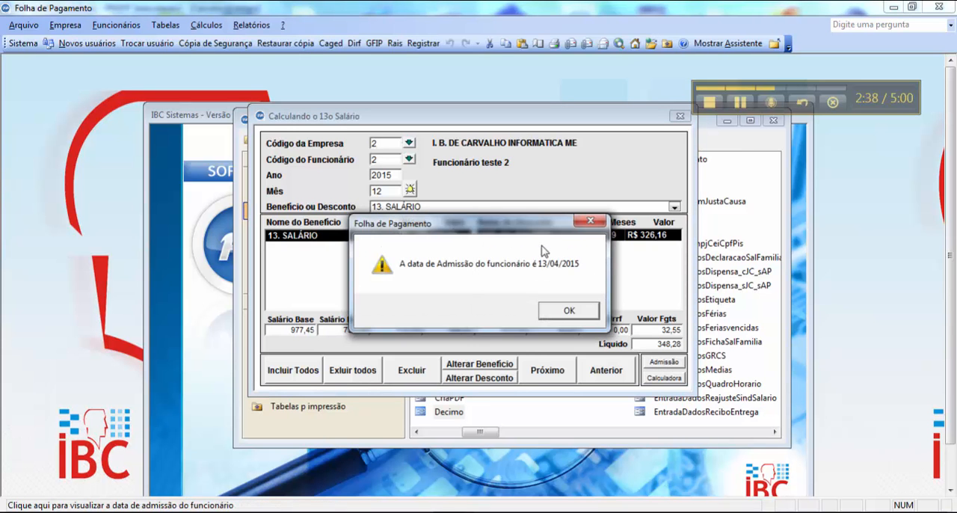
click(569, 312)
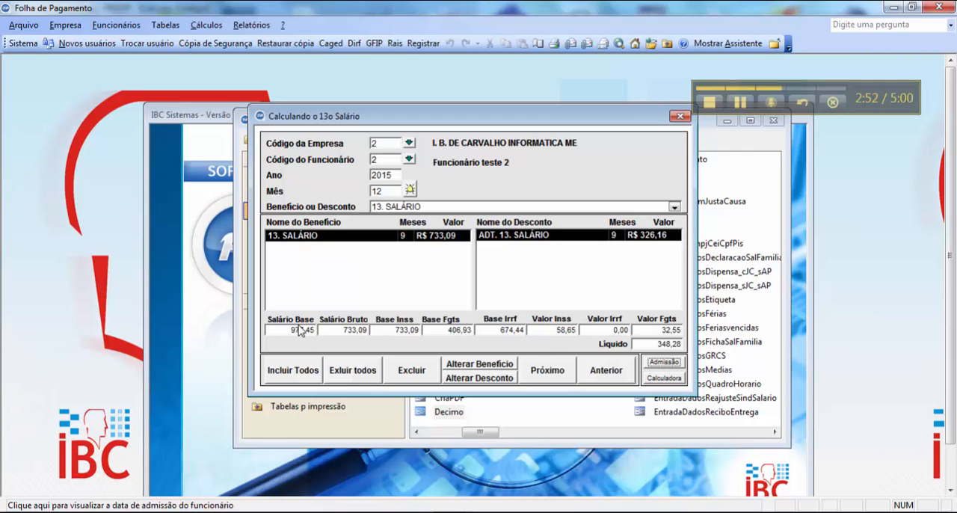
- Check the proportional 13th salary by computing 977,45 / 12 * 9 in the calculator, and close it
click(664, 378)
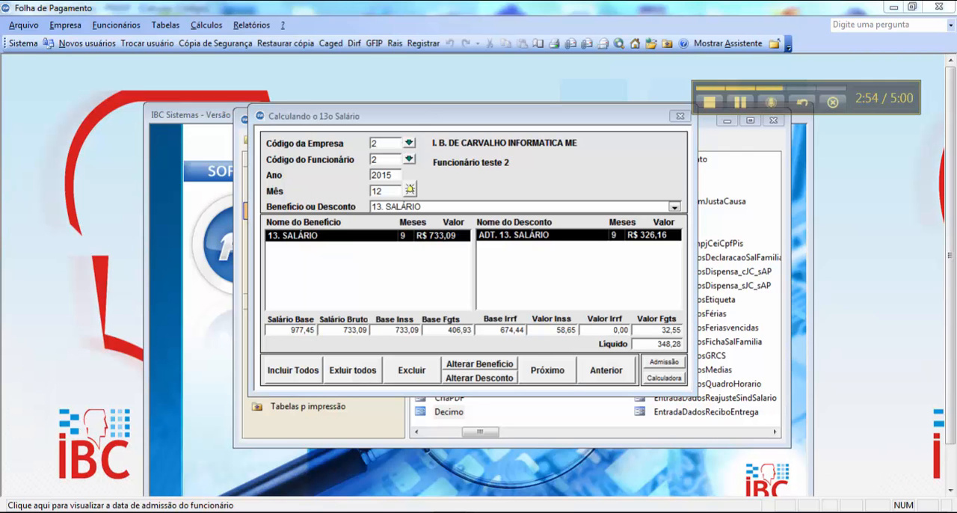
text(977,)
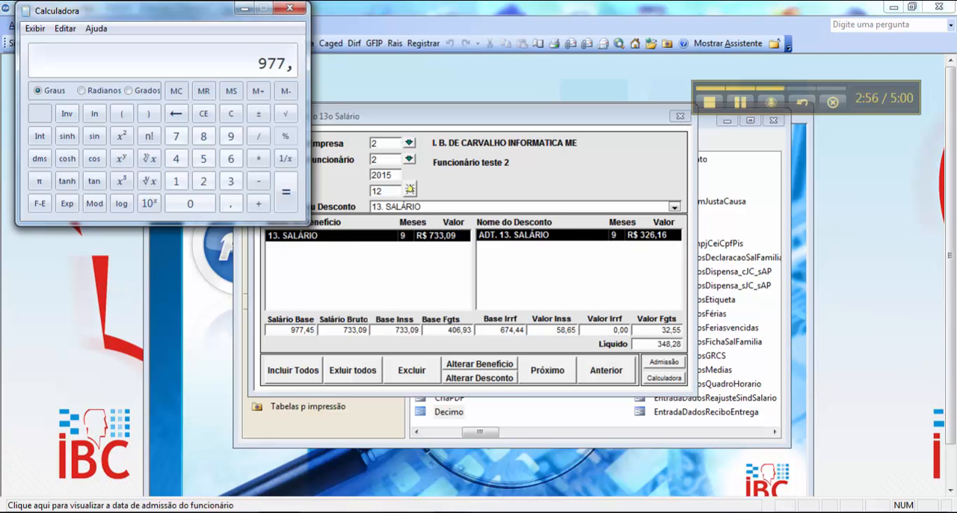
text(45/1)
text(2*)
text(9)
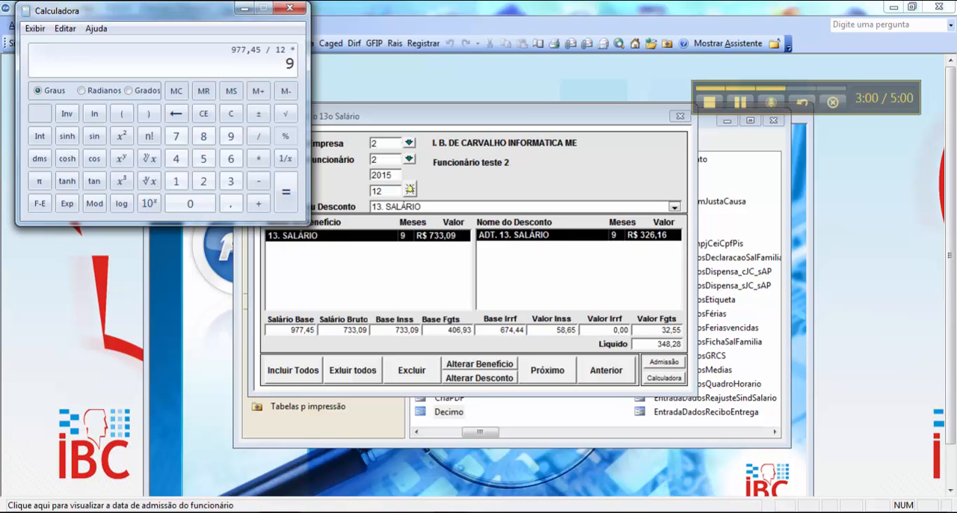
key(Return)
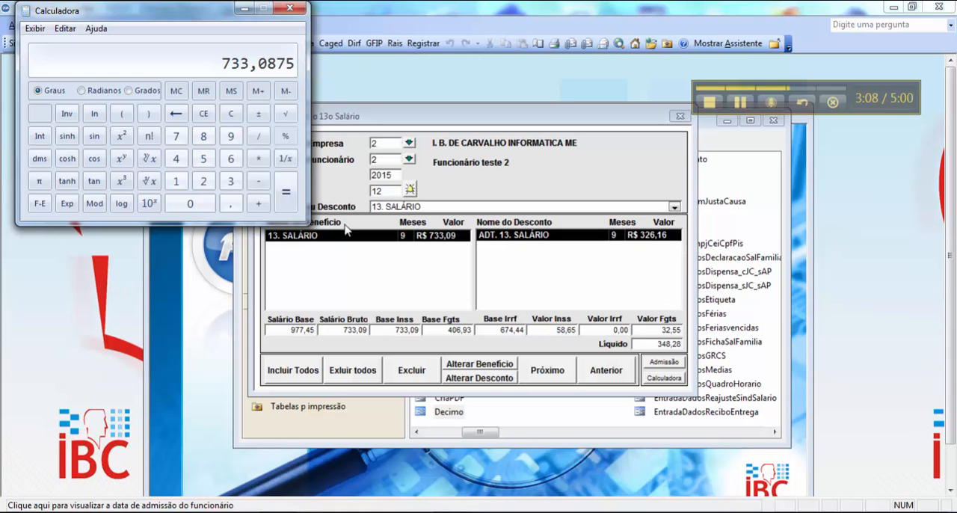
click(291, 9)
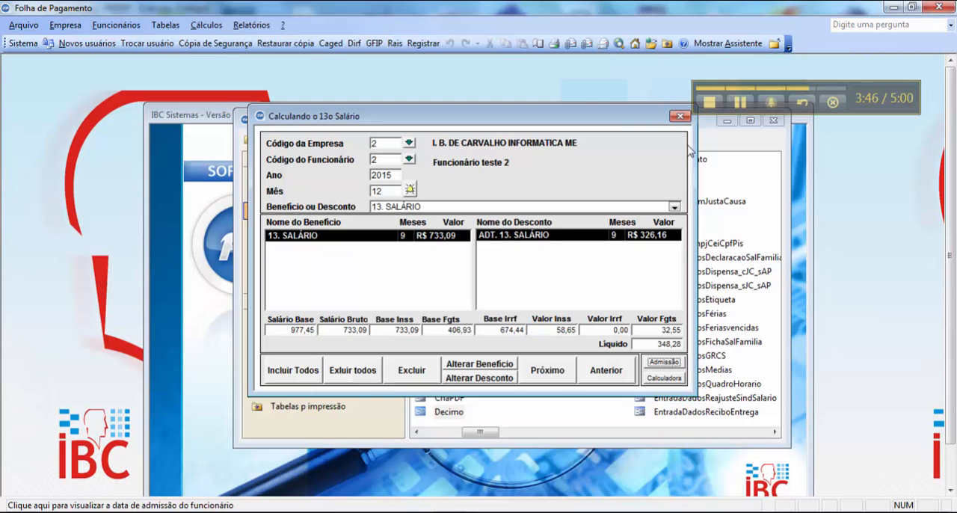
- Switch to the Word document pensão alimentícia.doc to examine the alimony formula
click(741, 104)
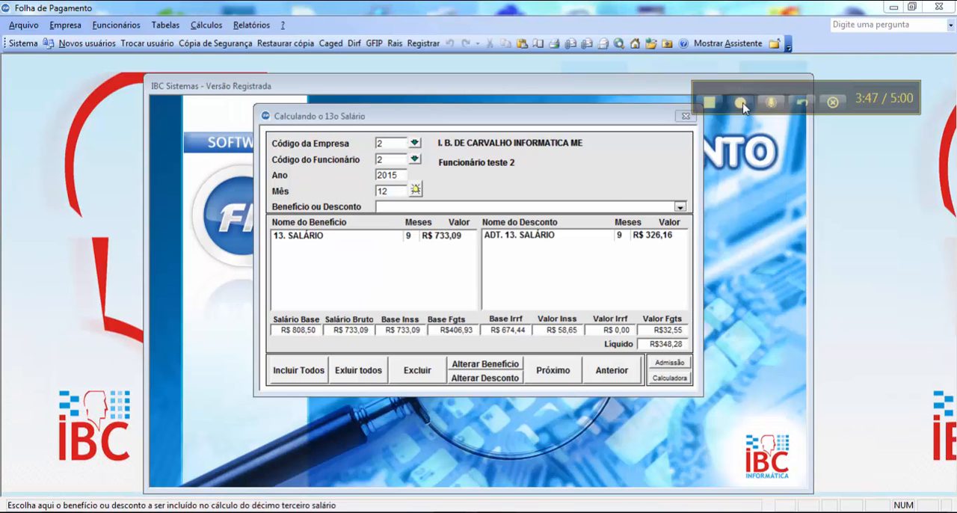
click(741, 104)
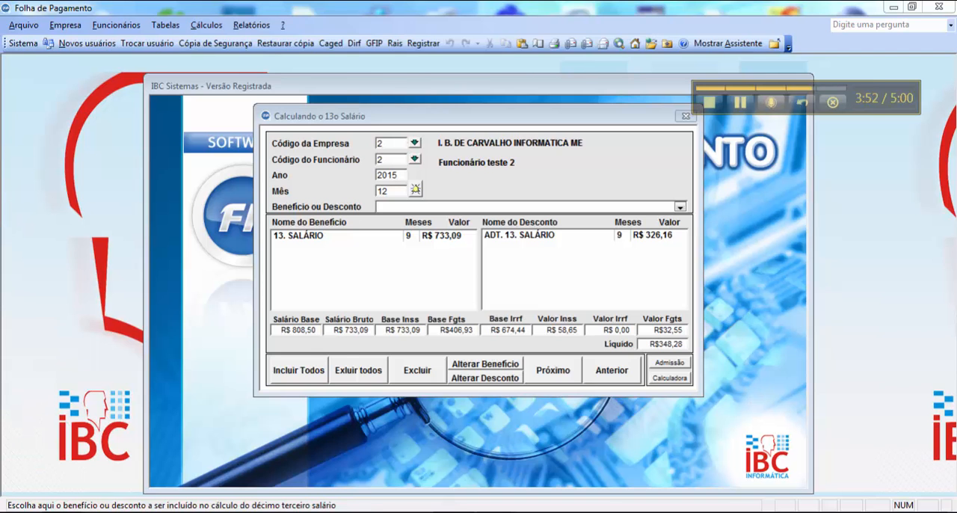
key(alt+Tab)
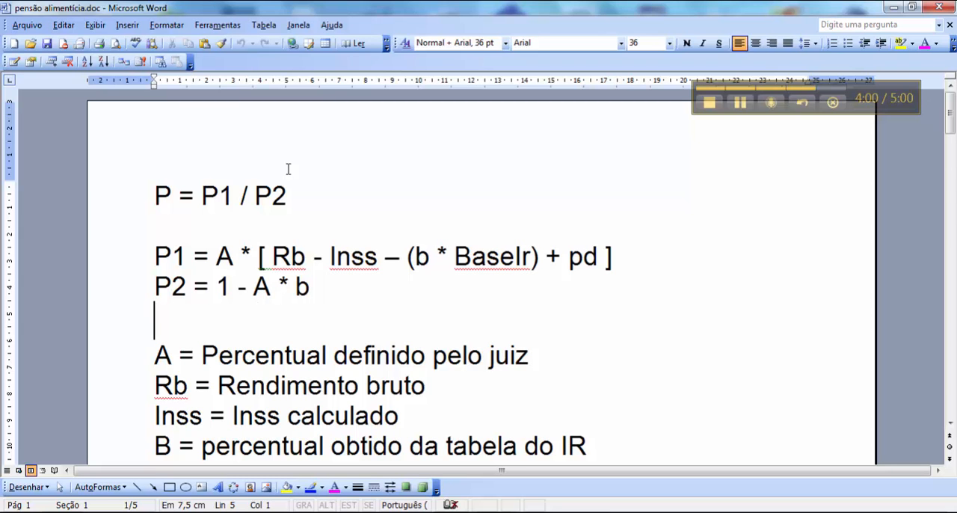
- Switch back to the payroll program's 13th salary calculation and include the PENSÃO ALIMENTÍCIA discount
mouse_move(498, 504)
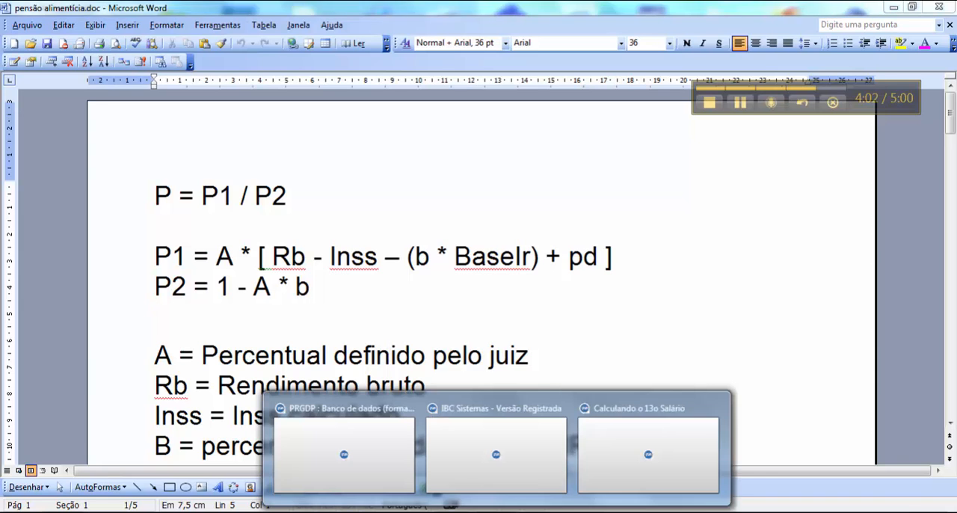
click(665, 466)
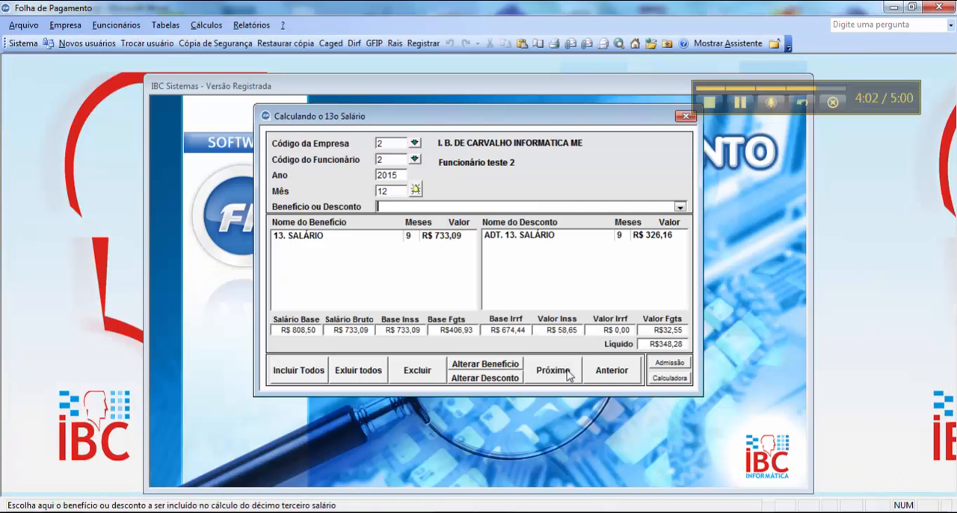
click(680, 206)
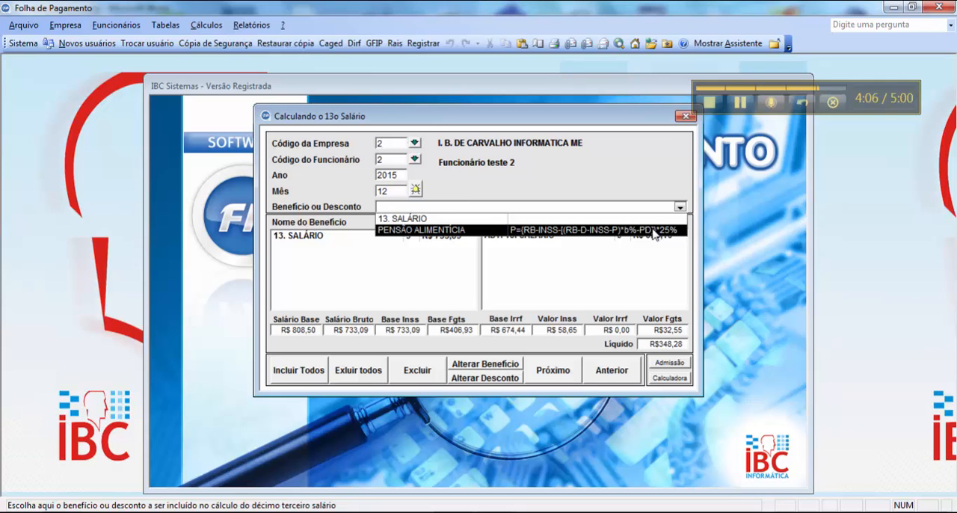
click(654, 230)
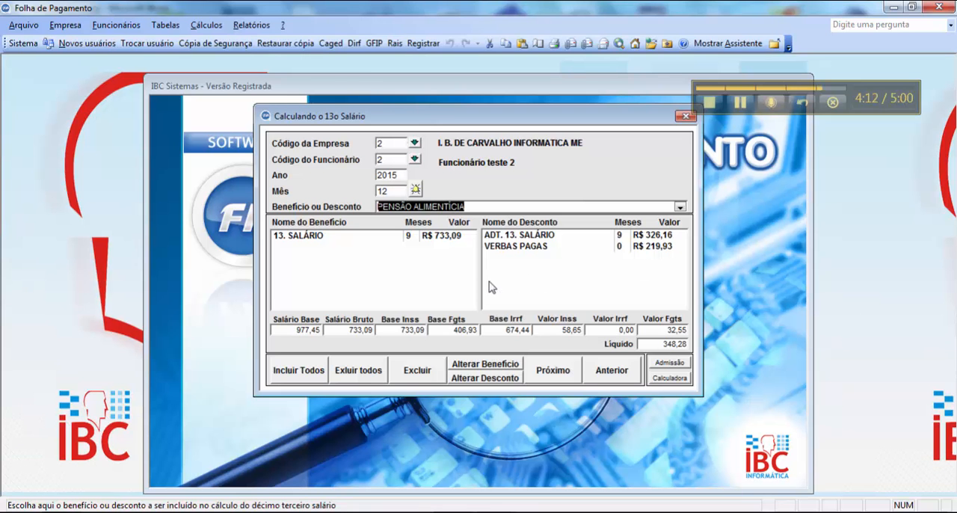
- Bring up the benefits and discounts registered for the alimony calculation of employee 2, company 2
click(105, 27)
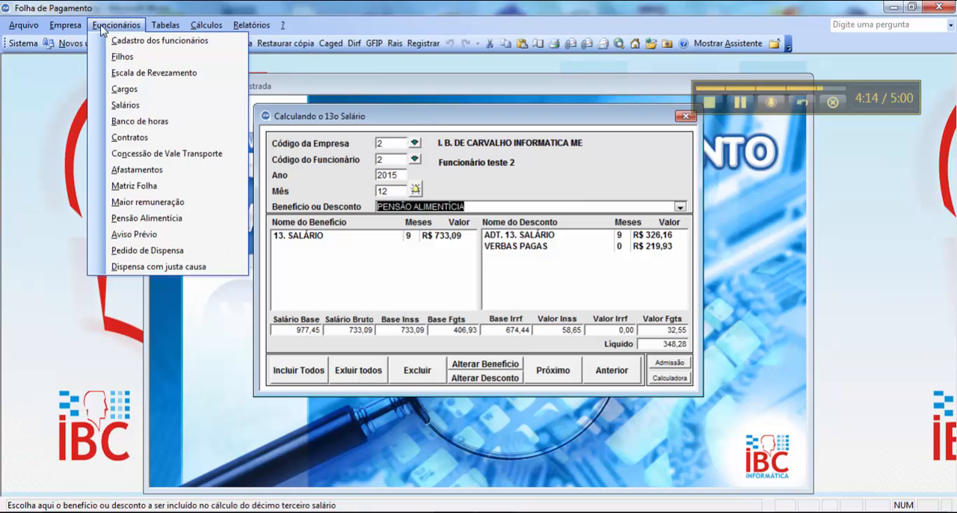
click(160, 217)
text(2)
key(Return)
text(2)
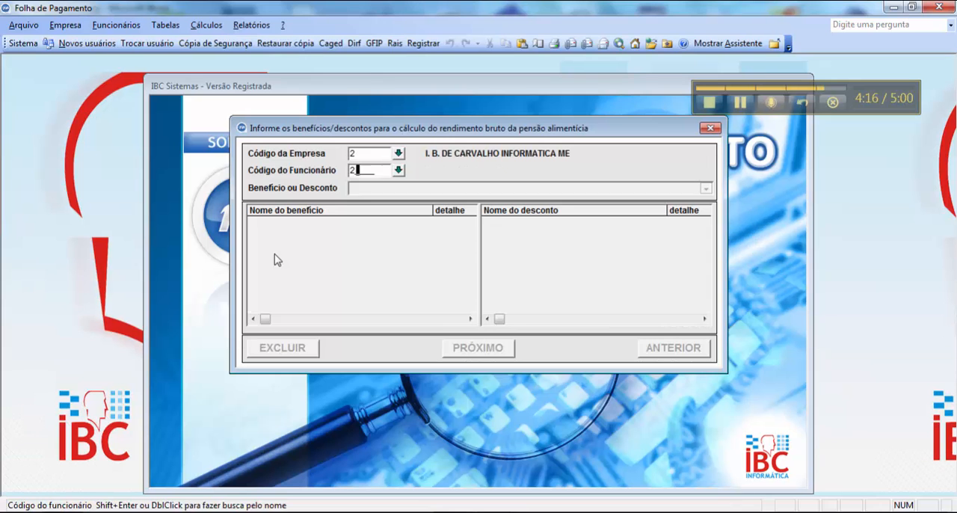
key(Return)
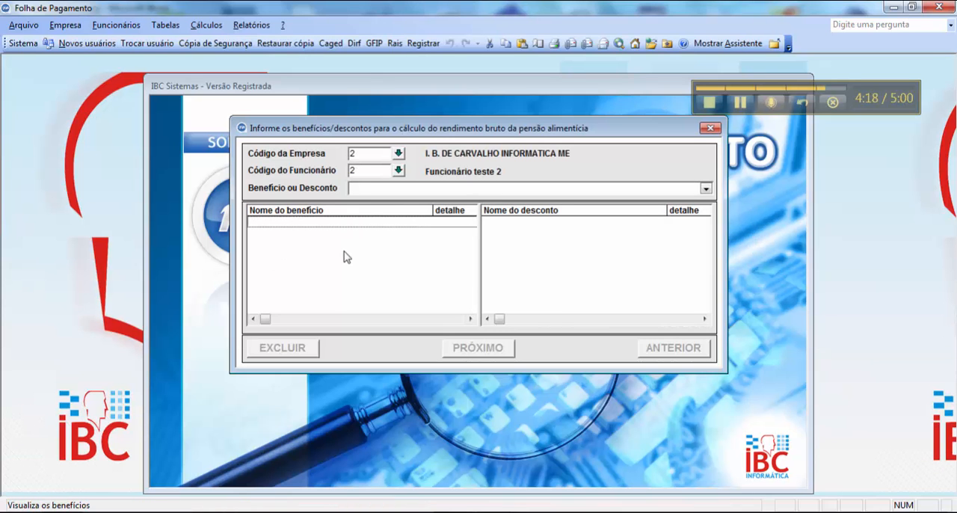
- Bring up code 17, PENSÃO ALIMENTÍCIA, in the tax incidence table and highlight the percentage in its formula
click(206, 24)
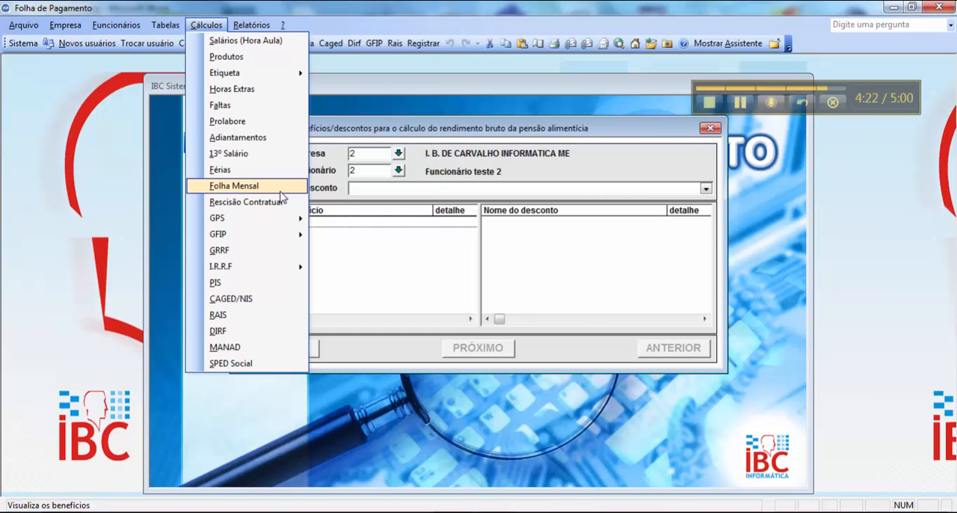
mouse_move(165, 24)
click(183, 41)
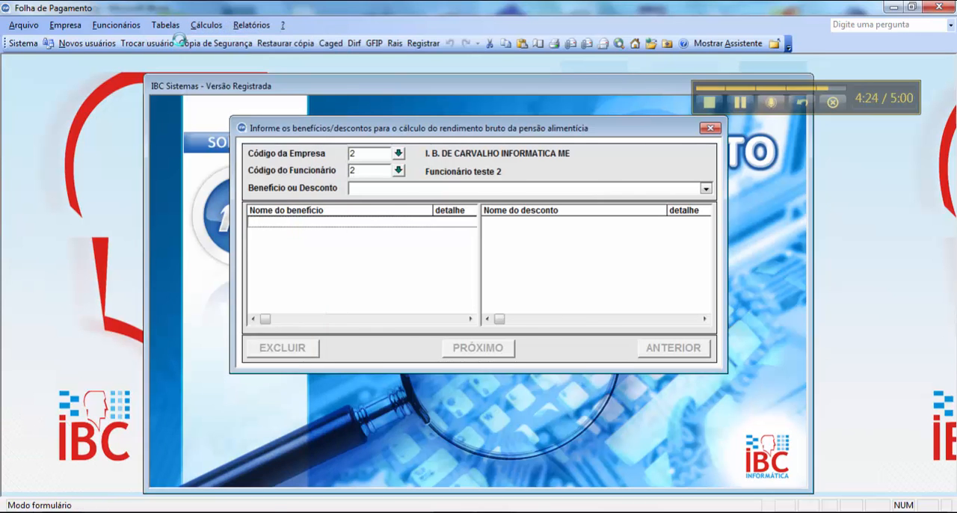
text(17)
key(Return)
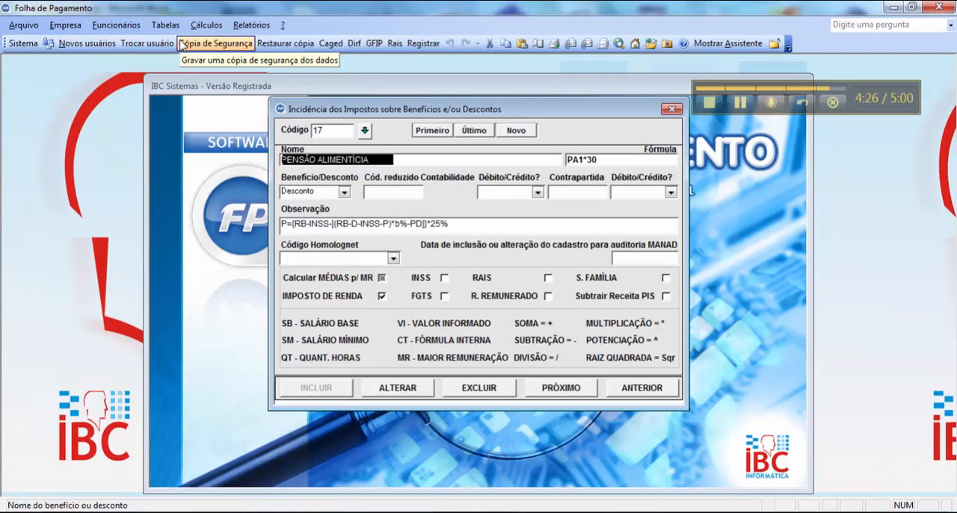
click(589, 159)
double_click(591, 160)
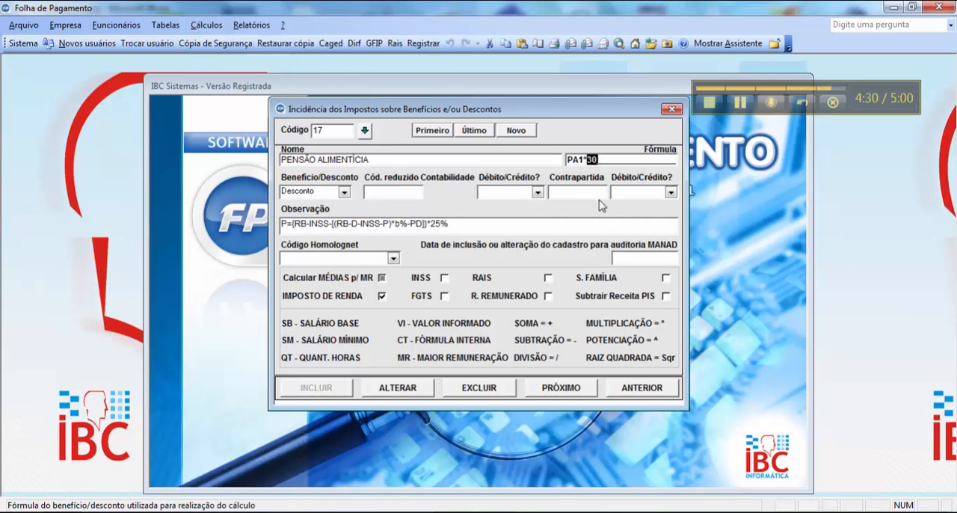
- Bring up the 13th salary calculation of employee 2, company 2, for month 12 of 2015 and select the 13. SALÁRIO benefit
click(207, 26)
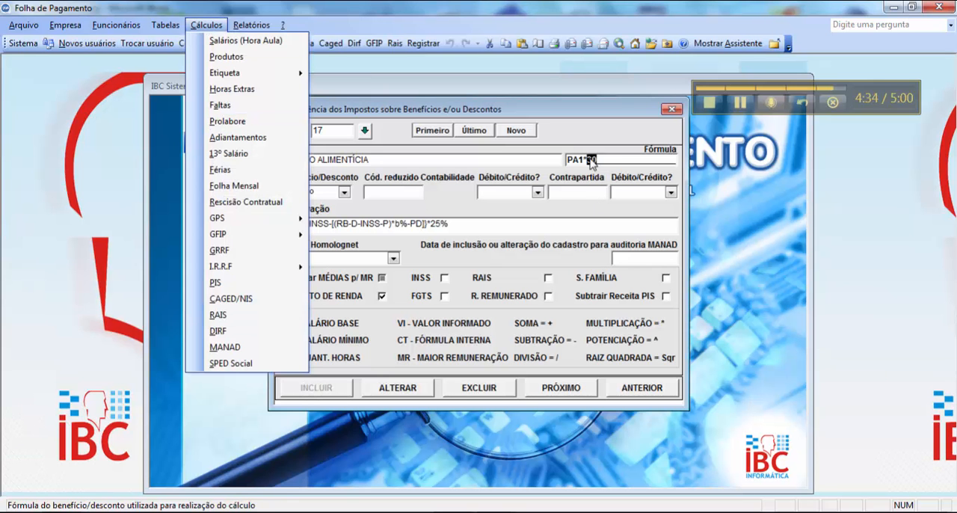
click(244, 160)
text(13)
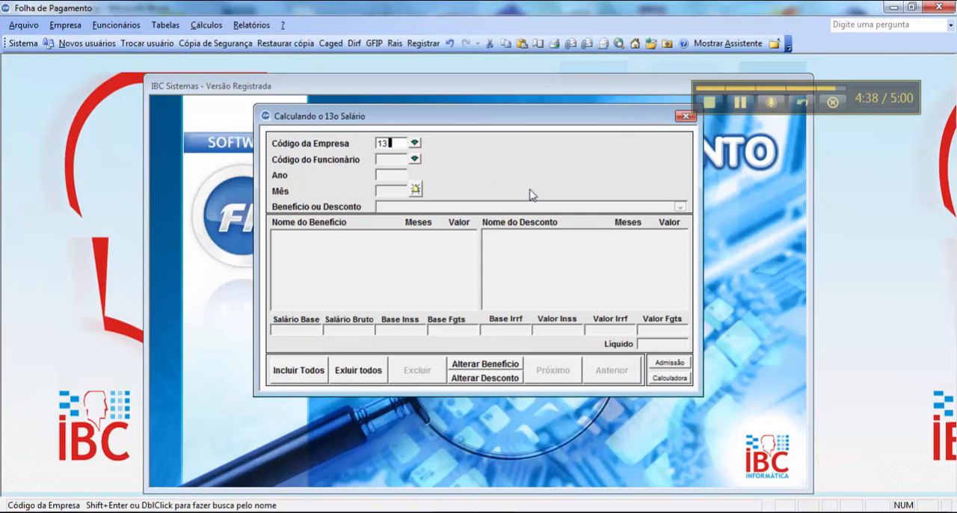
key(Return)
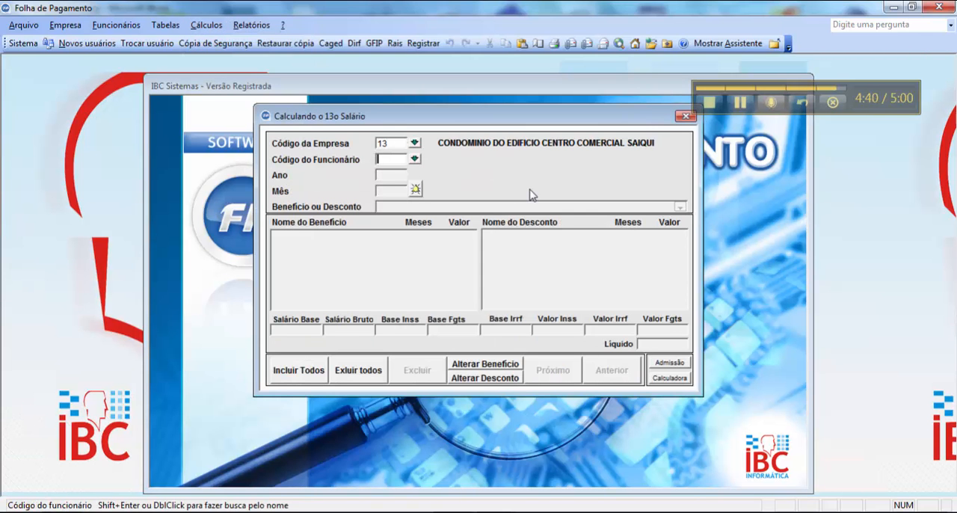
key(shift+Tab)
text(2)
key(Return)
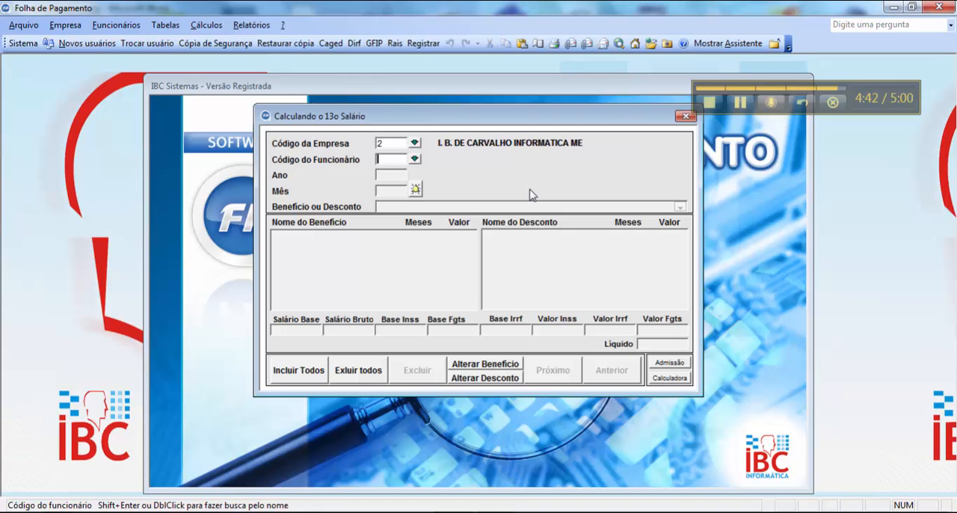
text(2)
key(Return)
text(2015)
key(Return)
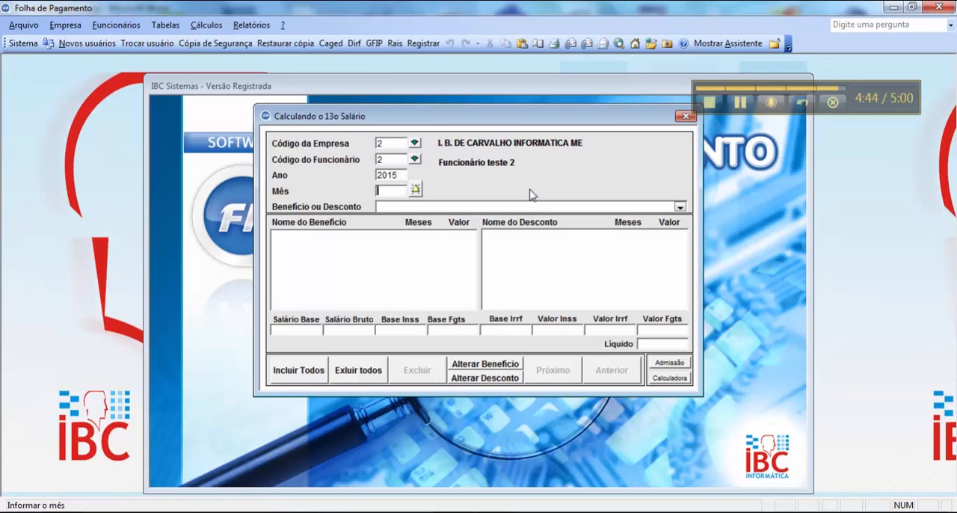
text(12)
key(Return)
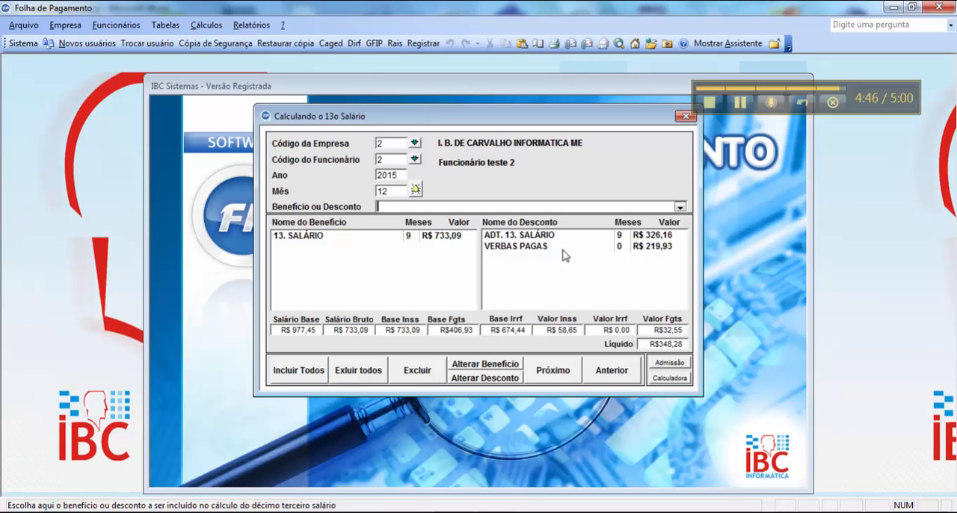
click(458, 241)
- Switch to the Word document pensão alimentícia.doc and highlight the terms Rb - Inss, b * BaseIr, + pd and A in the P1 formula
key(alt+Tab)
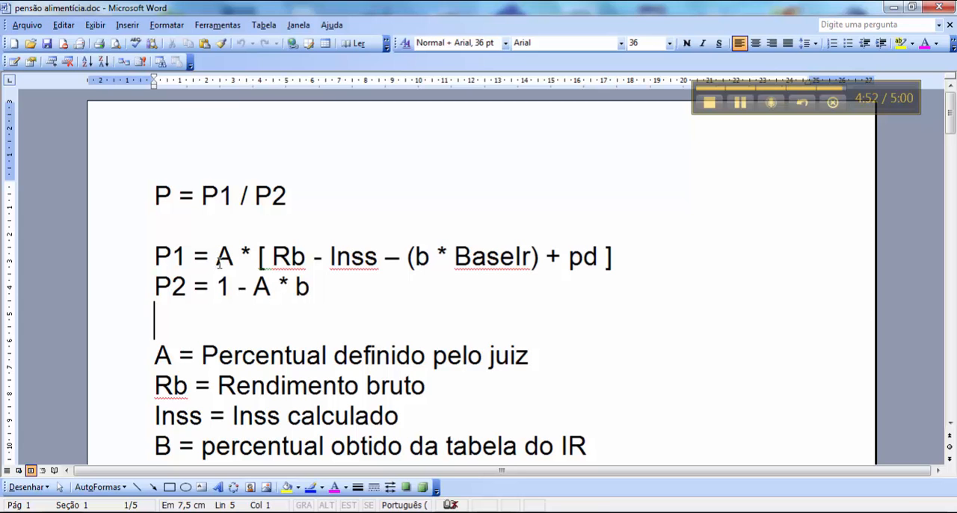
drag(272, 258, 381, 258)
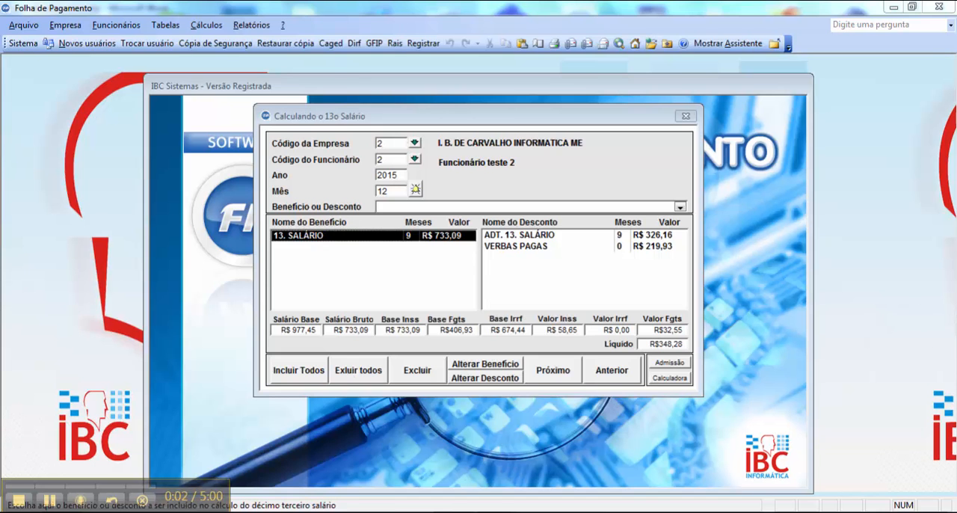
key(alt+Tab)
click(350, 261)
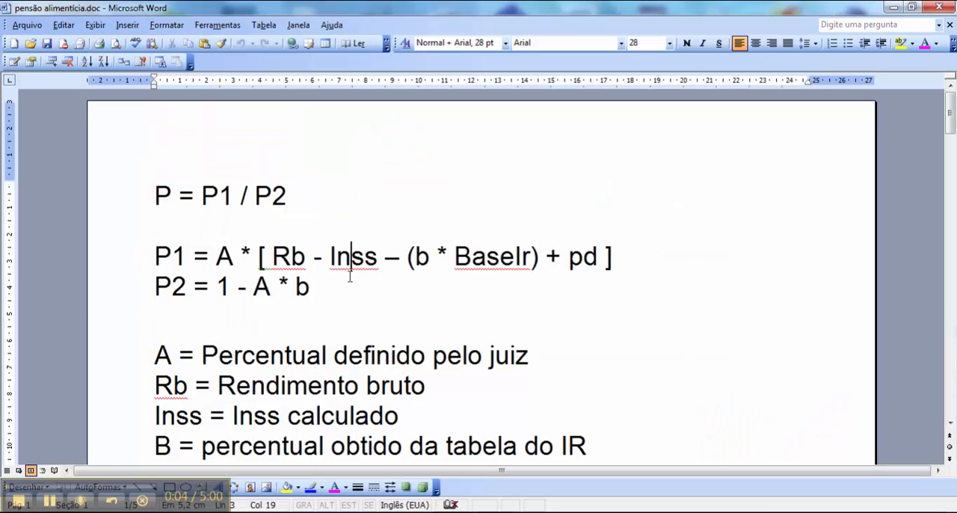
drag(330, 257, 379, 256)
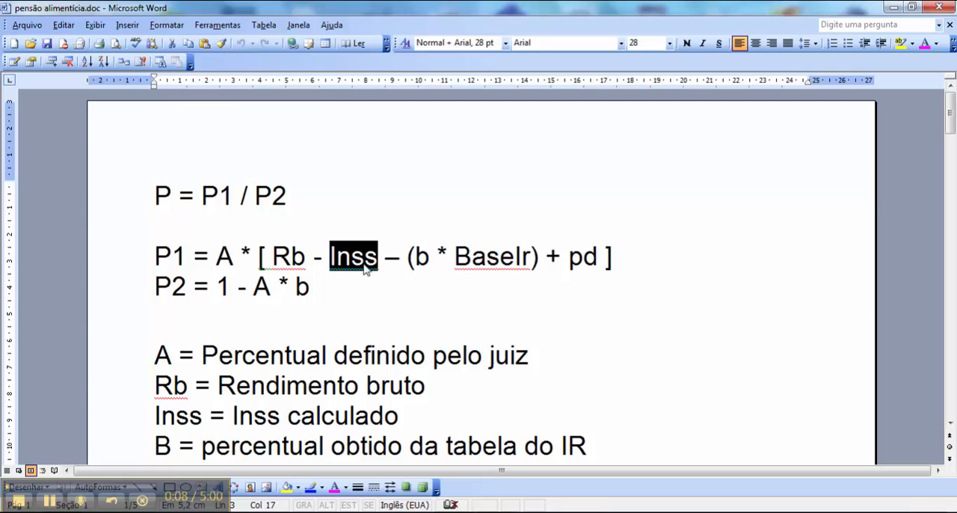
click(370, 287)
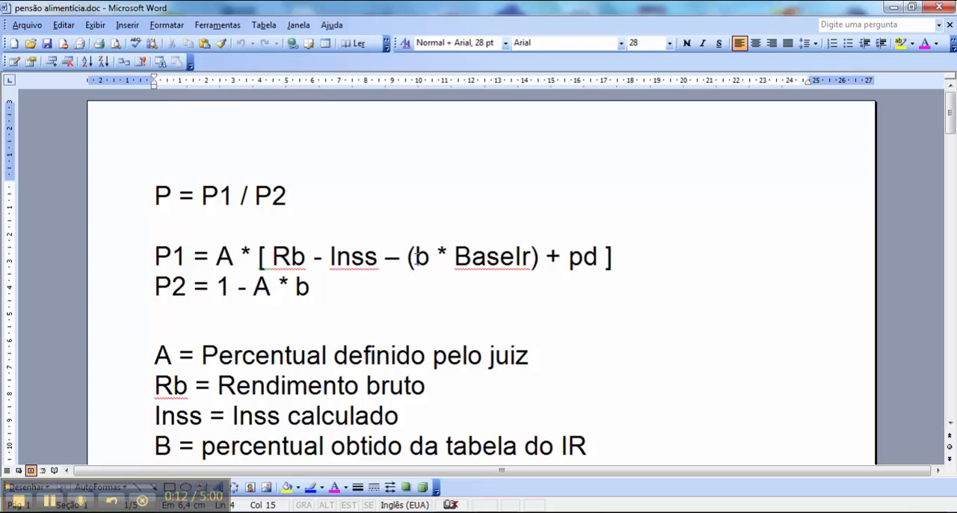
drag(416, 255, 532, 256)
drag(590, 256, 602, 257)
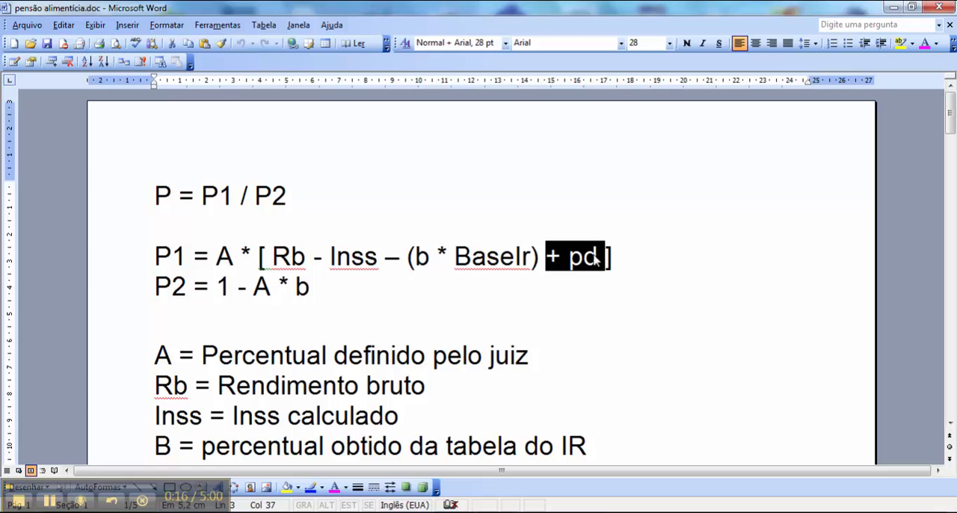
click(423, 297)
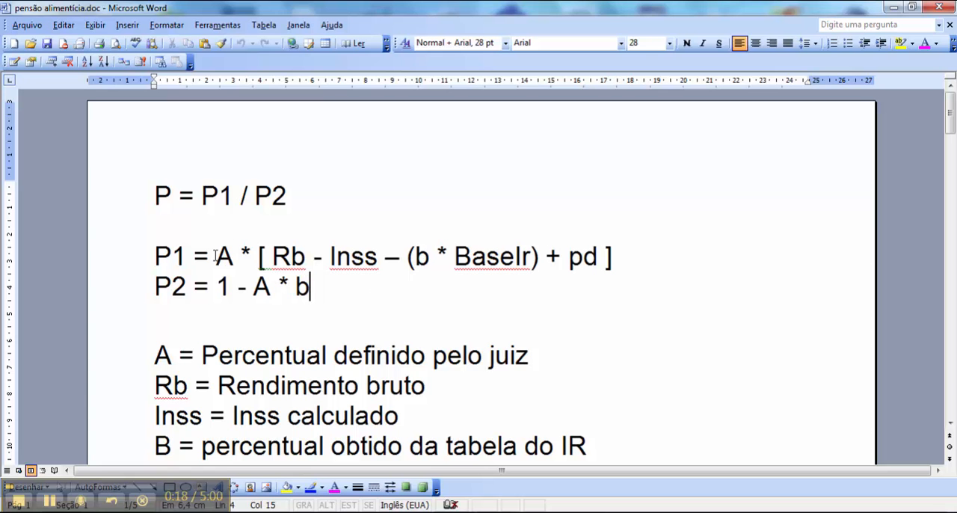
drag(216, 256, 234, 257)
- Switch back to the payroll program, bring up code 17 in the tax incidence table and highlight the 30 in its formula
click(496, 512)
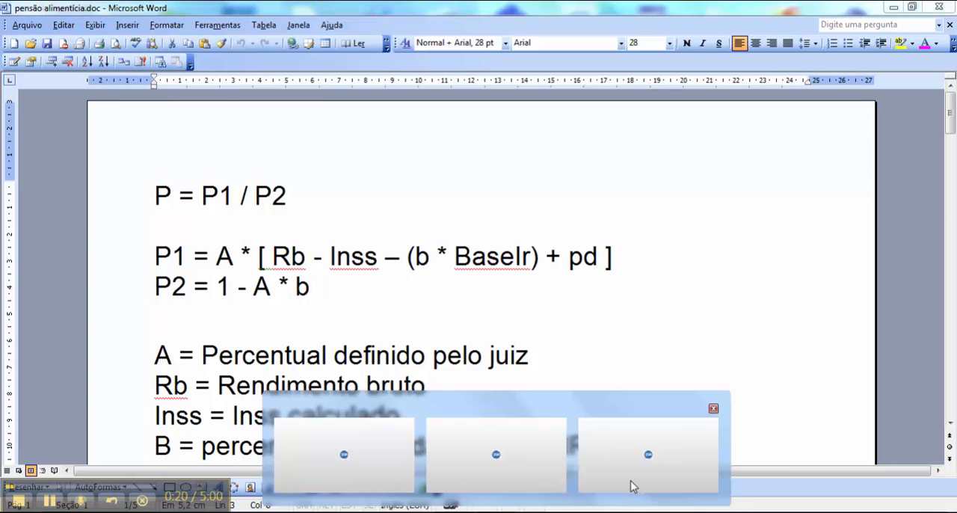
click(631, 486)
click(160, 25)
click(183, 38)
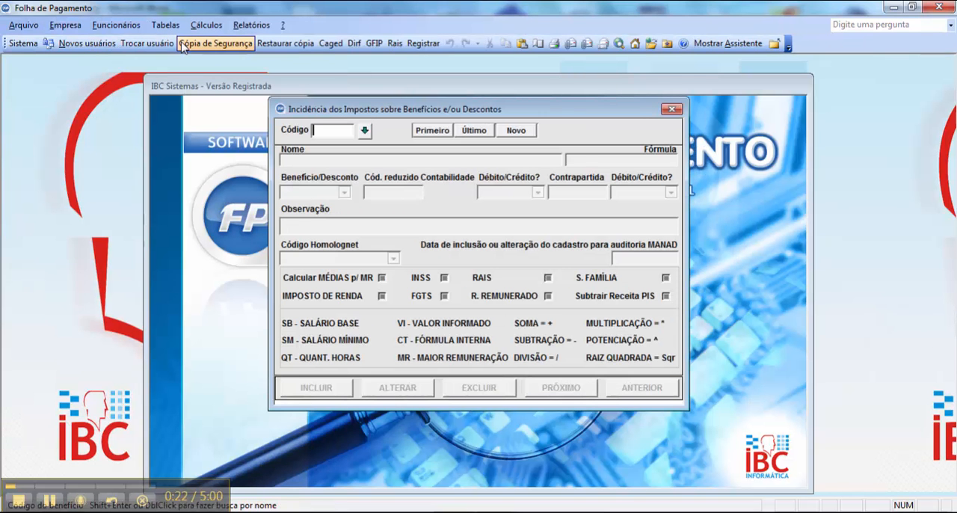
text(17)
key(Return)
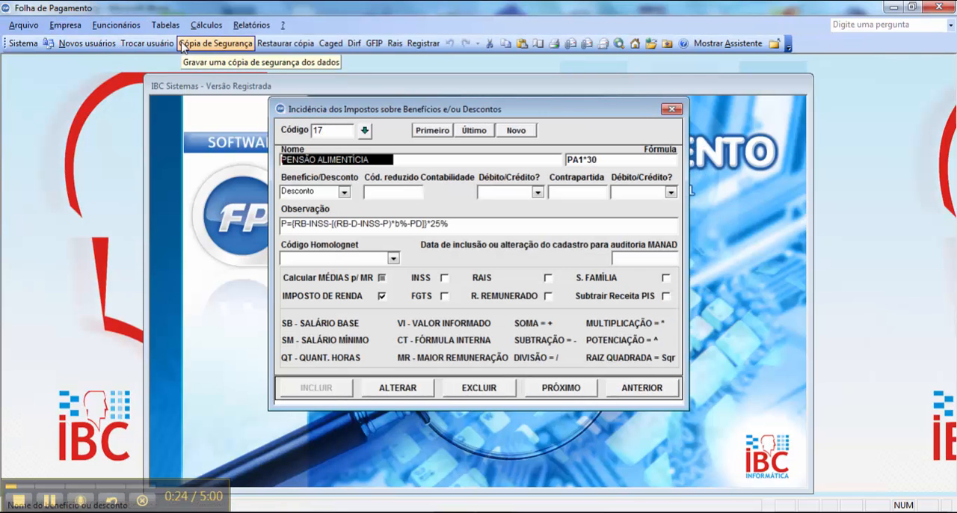
double_click(592, 159)
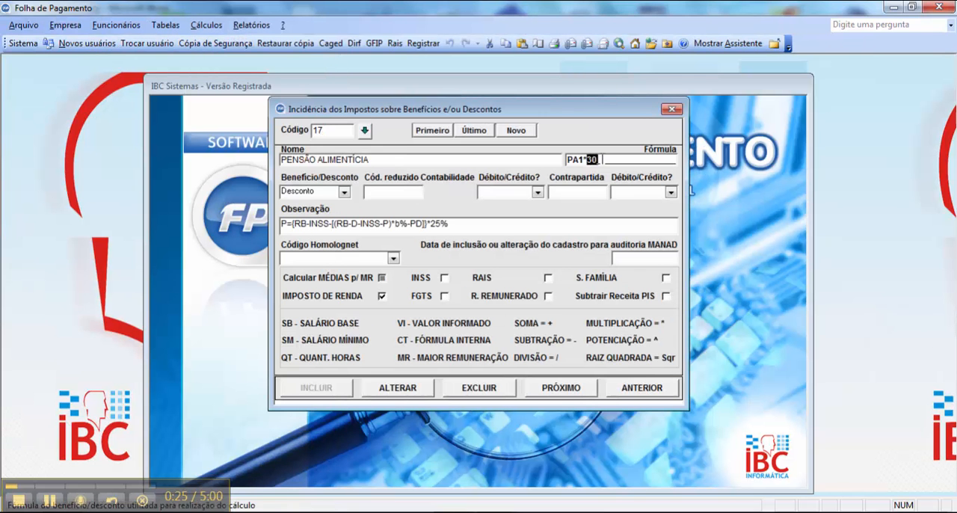
- Return to the December 2015 13th salary calculation of employee 2 in company 2
click(202, 25)
click(262, 158)
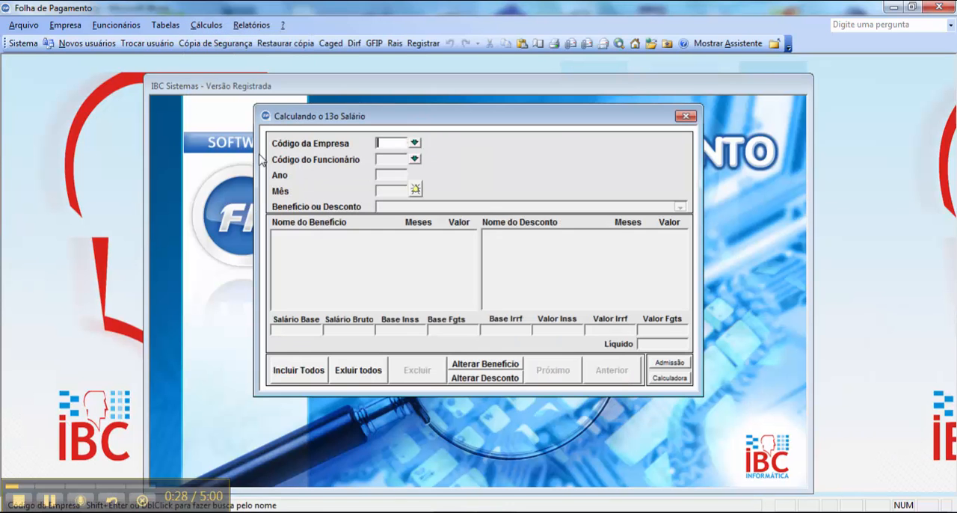
text(2)
key(Return)
text(2)
key(Return)
text(201)
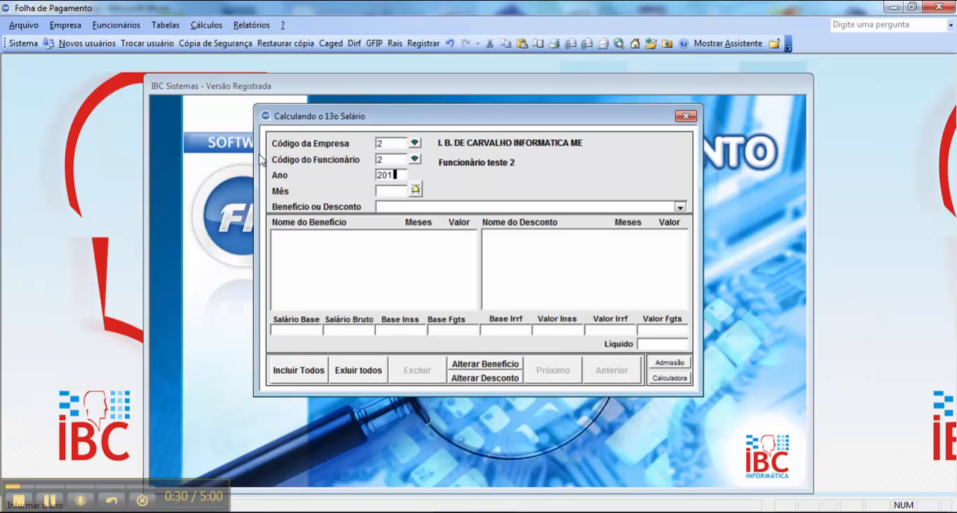
text(5)
key(Return)
key(Return)
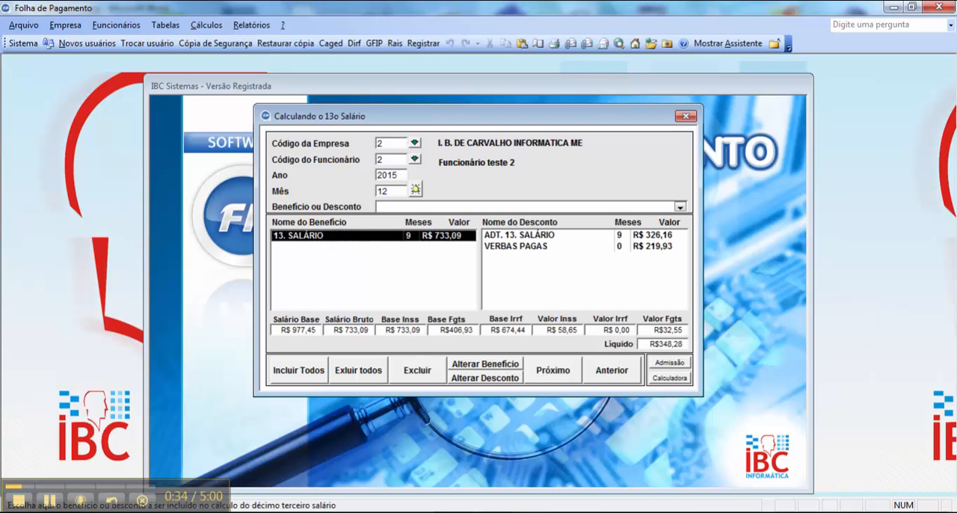
- Multiply 733,09 by 0,3 in the calculator to check the alimony discount, and clear the result
key(XF86Calculator)
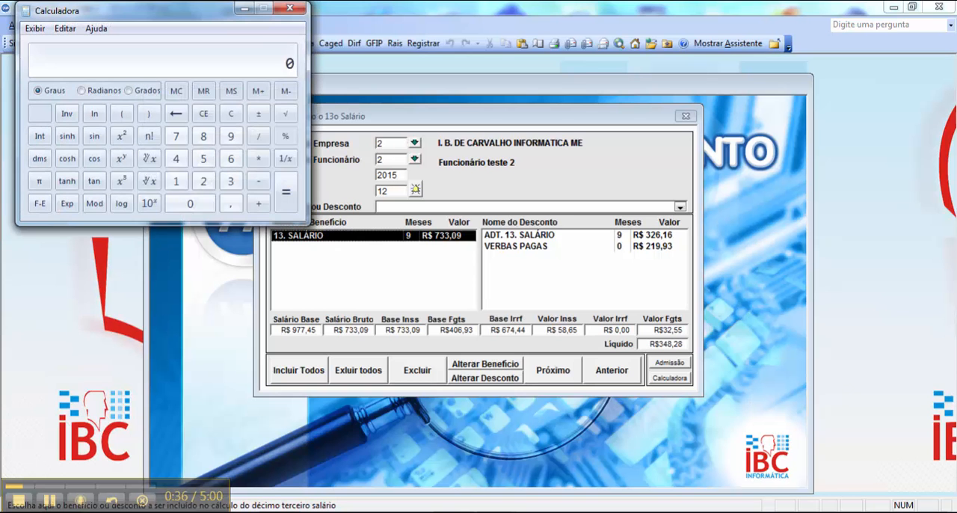
text(733,0)
text(9 * )
text(0,3)
key(Return)
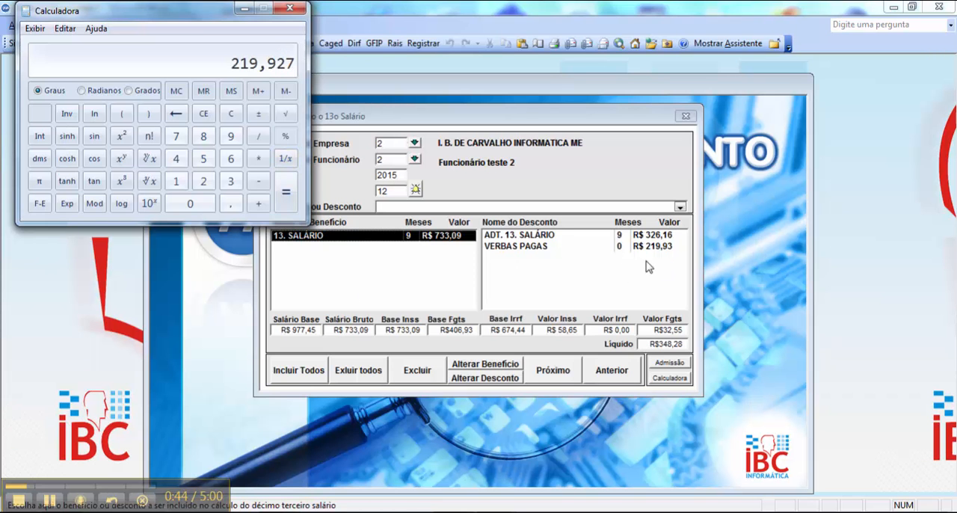
click(232, 114)
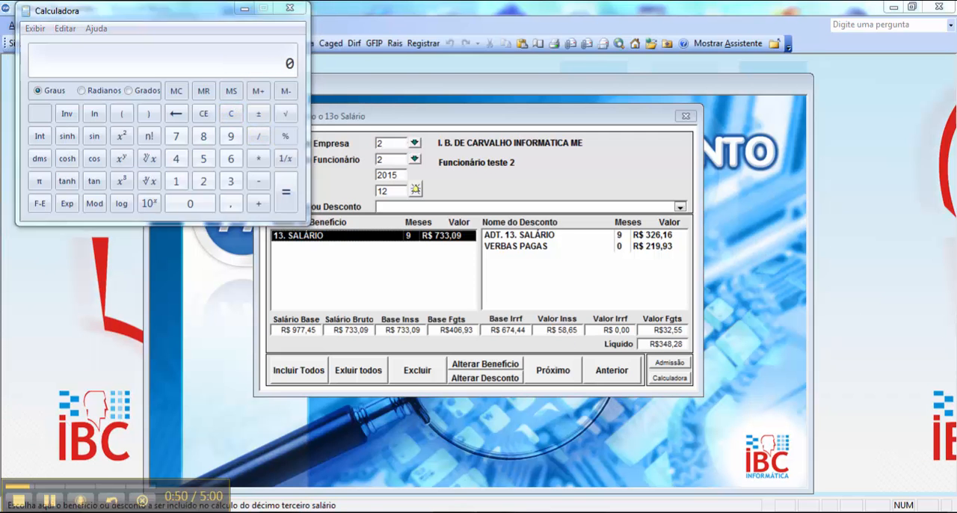
- Glance at the Word formula, switch back to the 13th salary calculation and remove the VERBAS PAGAS discount
click(449, 512)
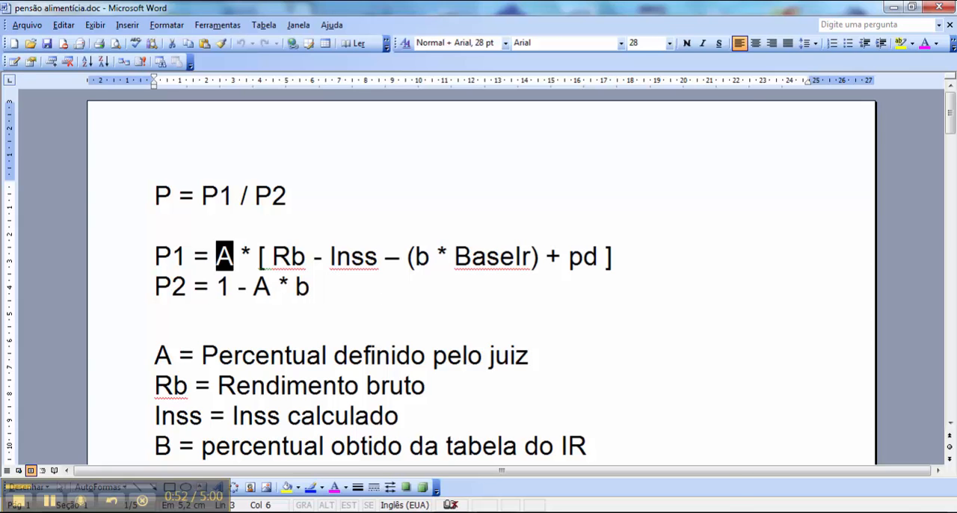
click(641, 474)
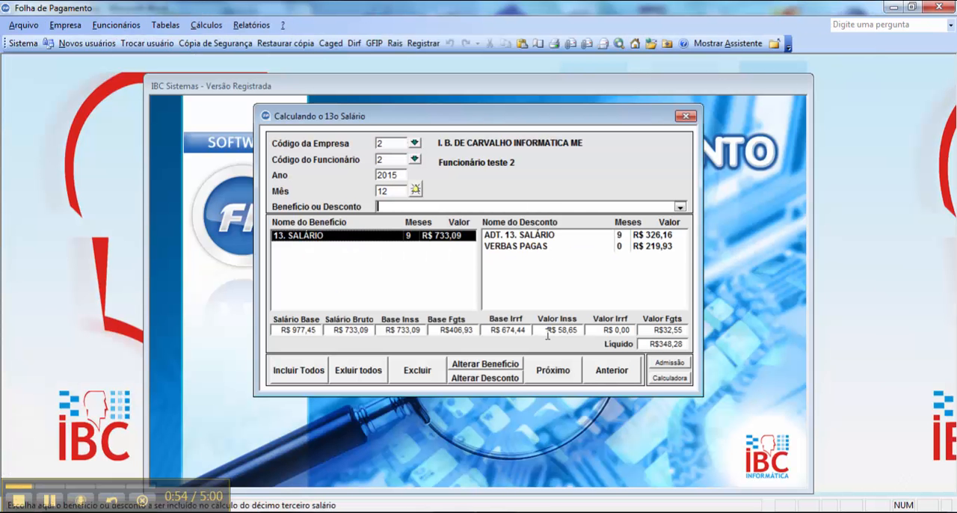
double_click(533, 248)
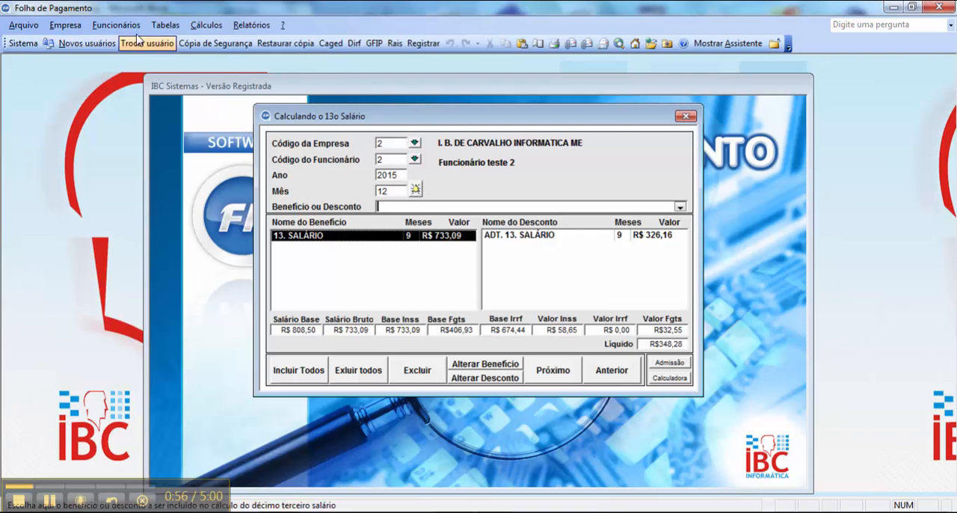
- Register SALÁRIO BASE (PADRÃO) as a benefit for the alimony gross income calculation of employee 2, company 2
click(116, 24)
click(192, 216)
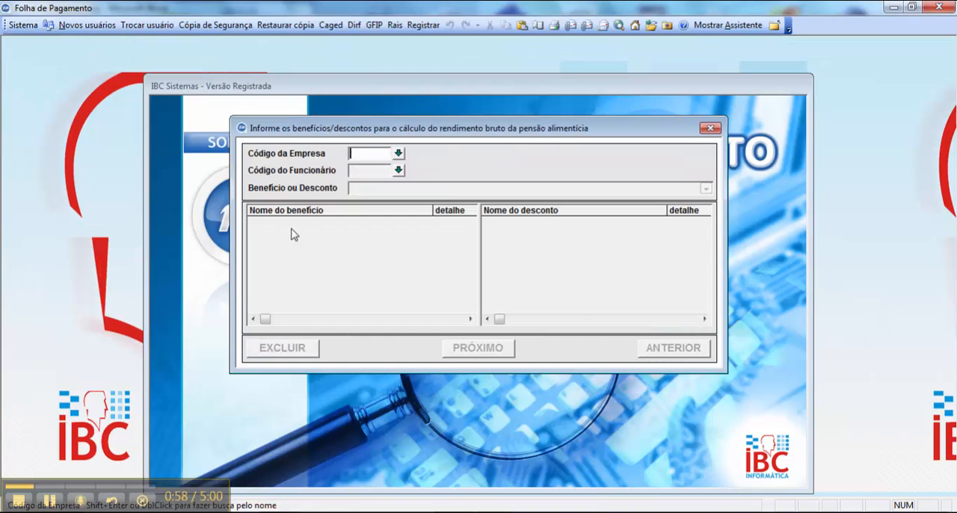
text(2)
key(Return)
text(2)
key(Return)
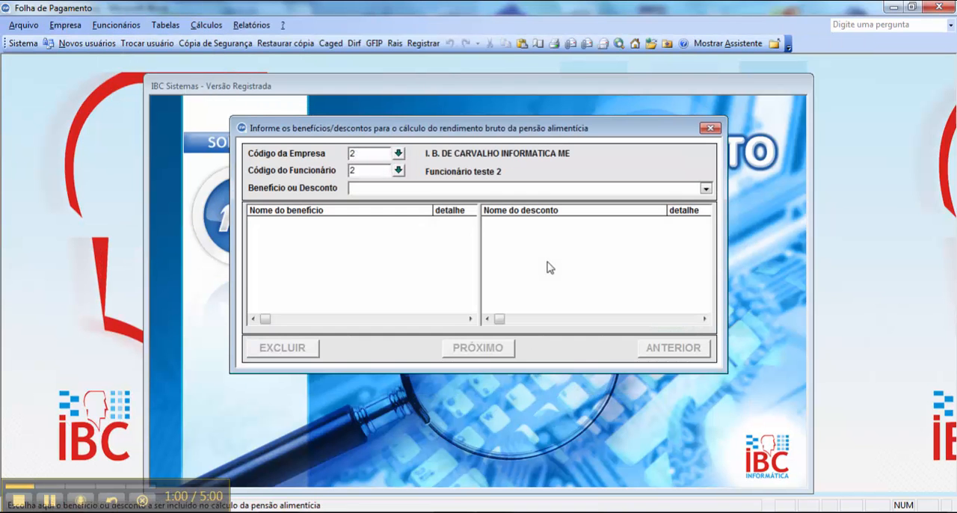
click(705, 189)
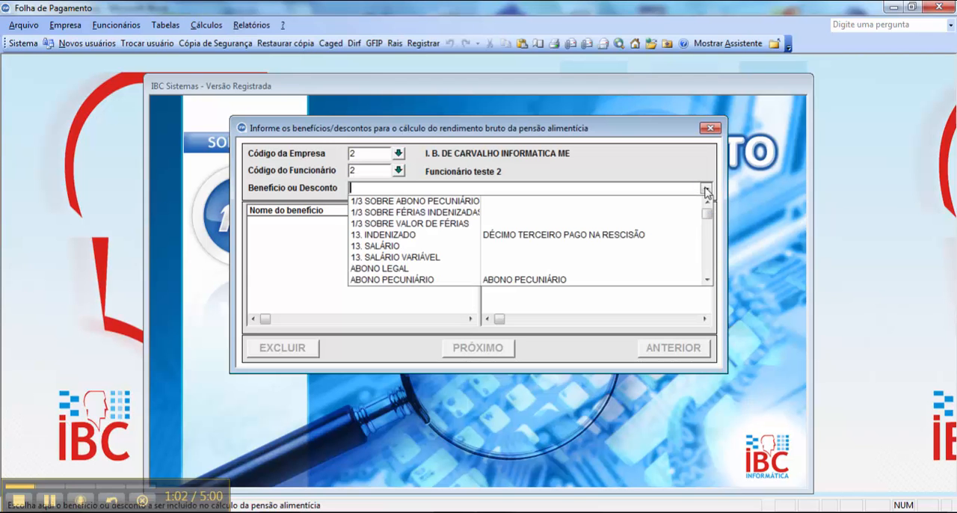
text(sALÁRIO BASE)
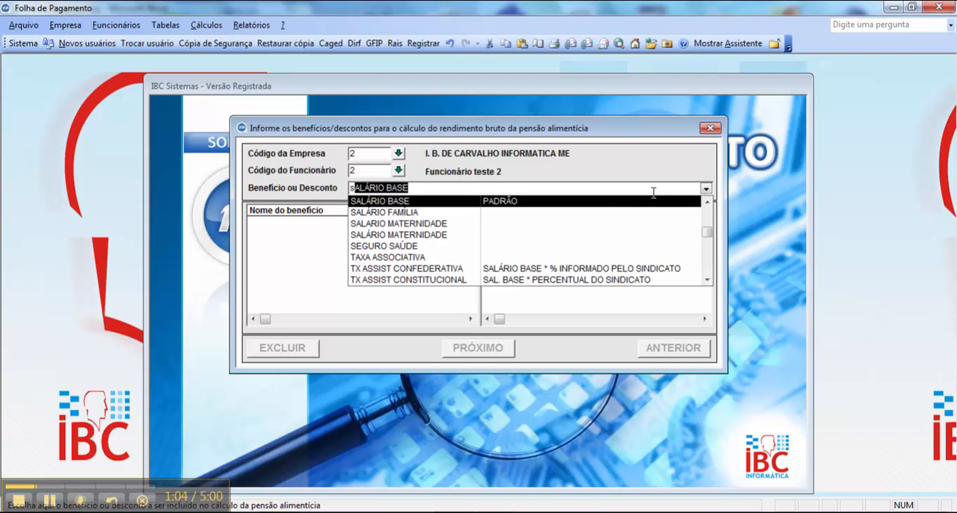
click(620, 200)
- Add INSS and IRRF as discounts in the employee's alimony gross income calculation
click(706, 189)
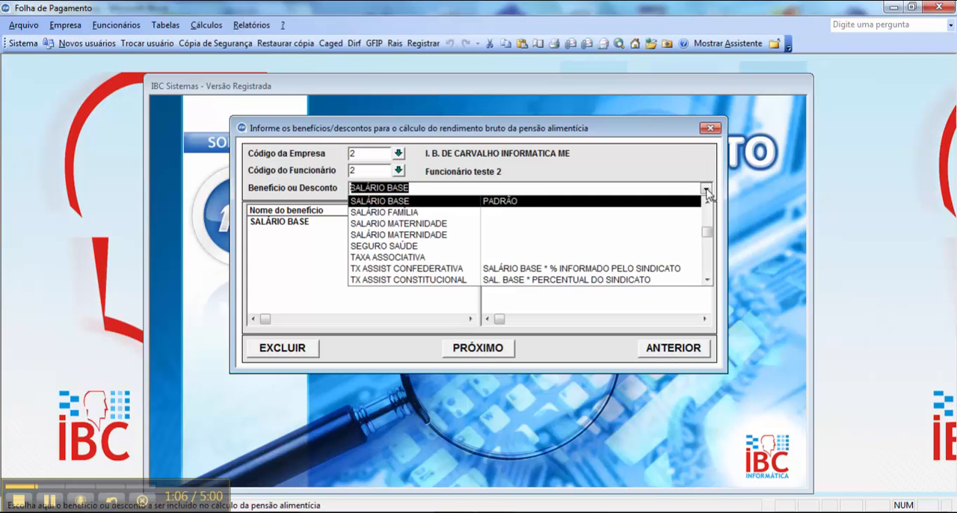
text(i)
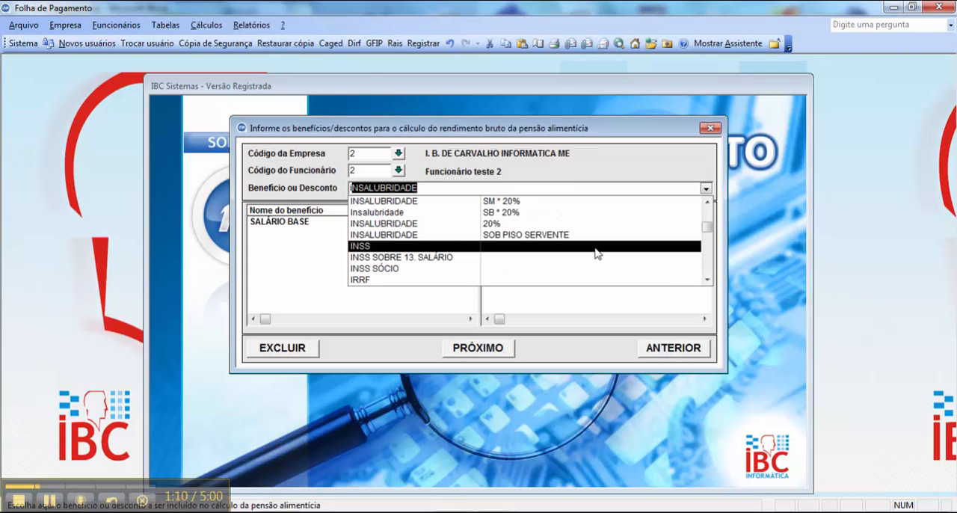
click(595, 249)
click(705, 188)
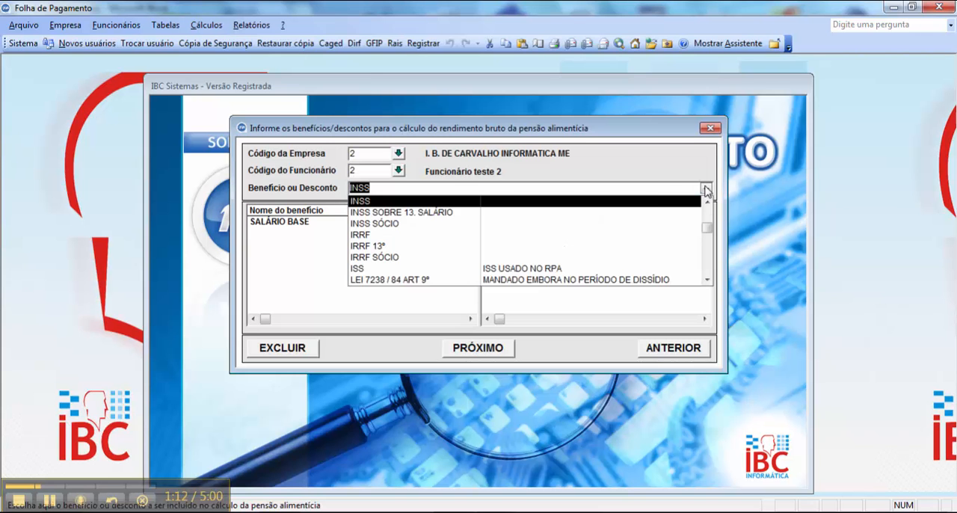
text(i)
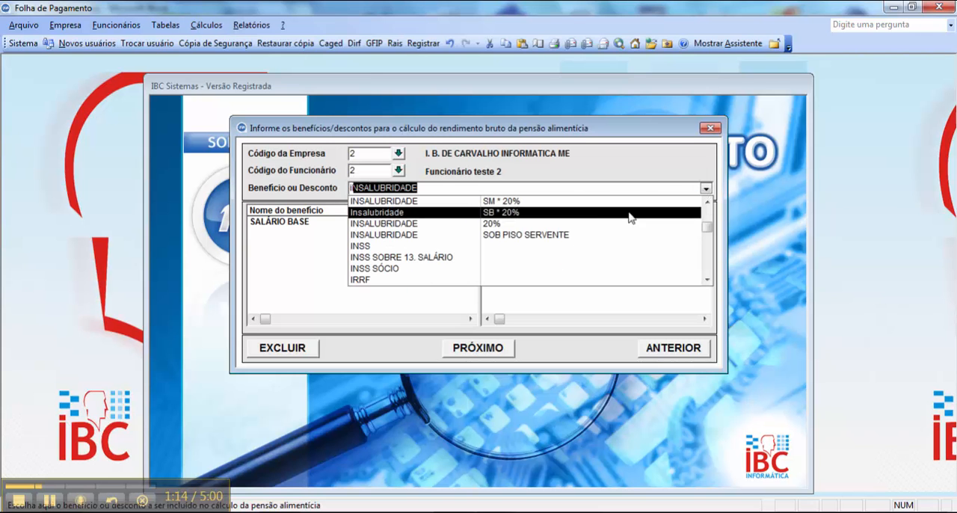
click(624, 281)
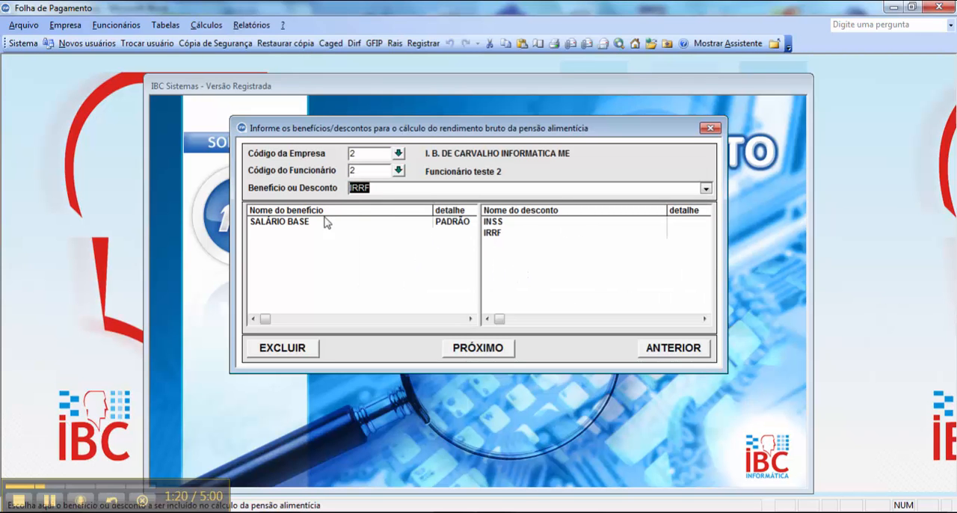
- Open the Matriz Folha recurring entries of employee 2, company 2, and delete the existing SALÁRIO BASE benefit
click(710, 129)
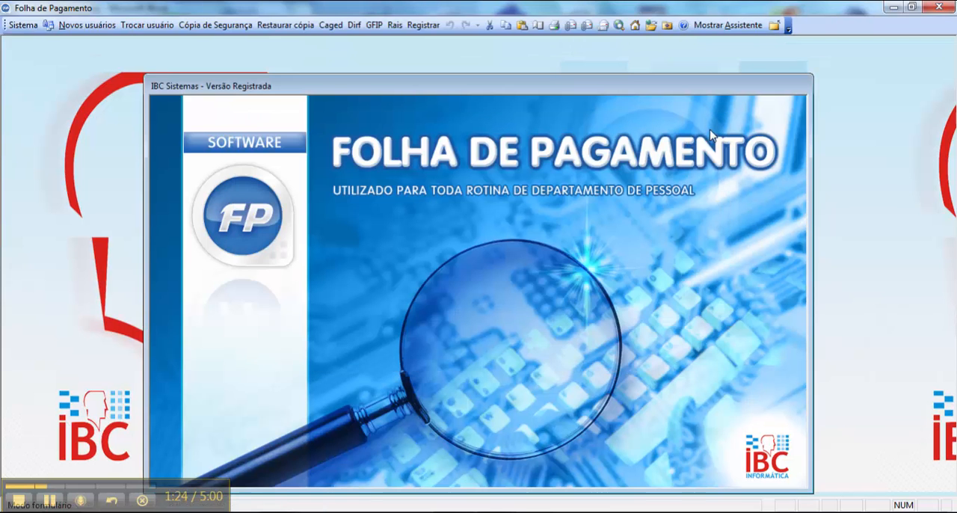
click(118, 27)
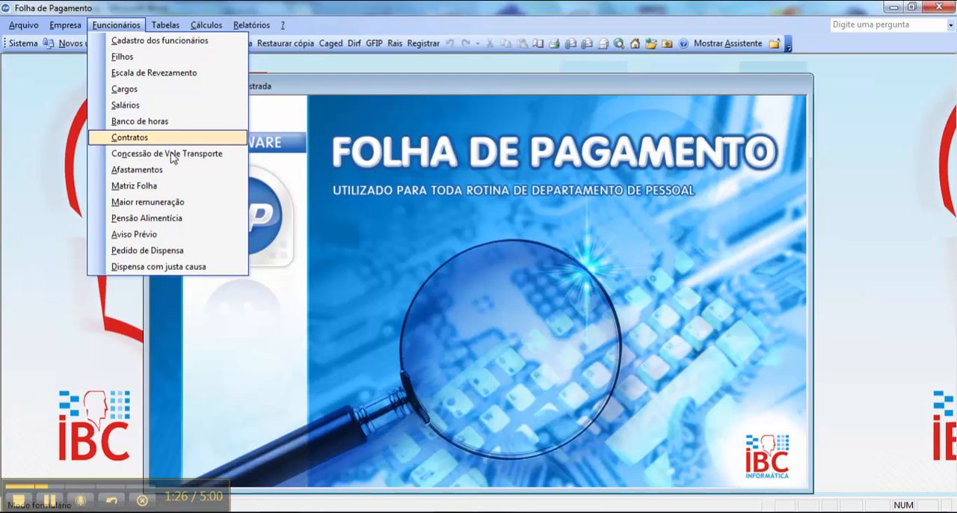
click(188, 187)
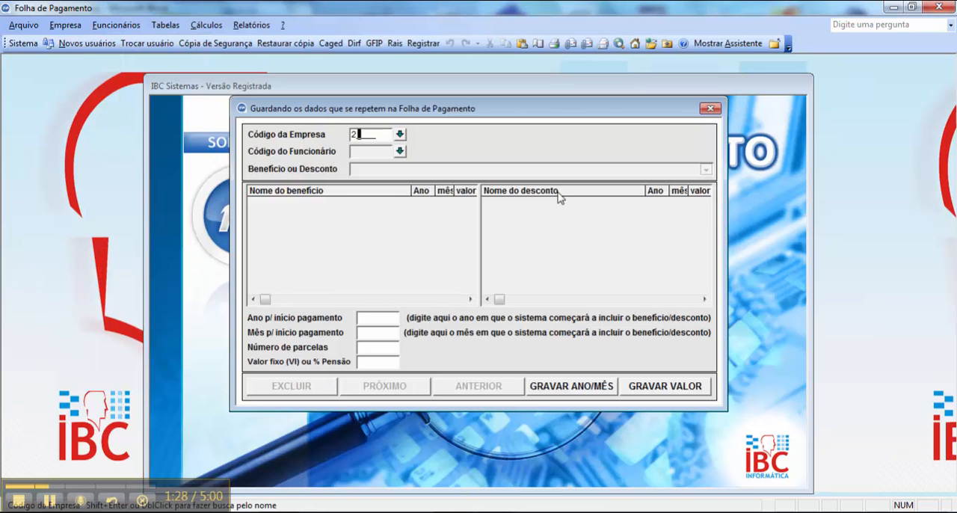
key(Return)
text(2)
key(Return)
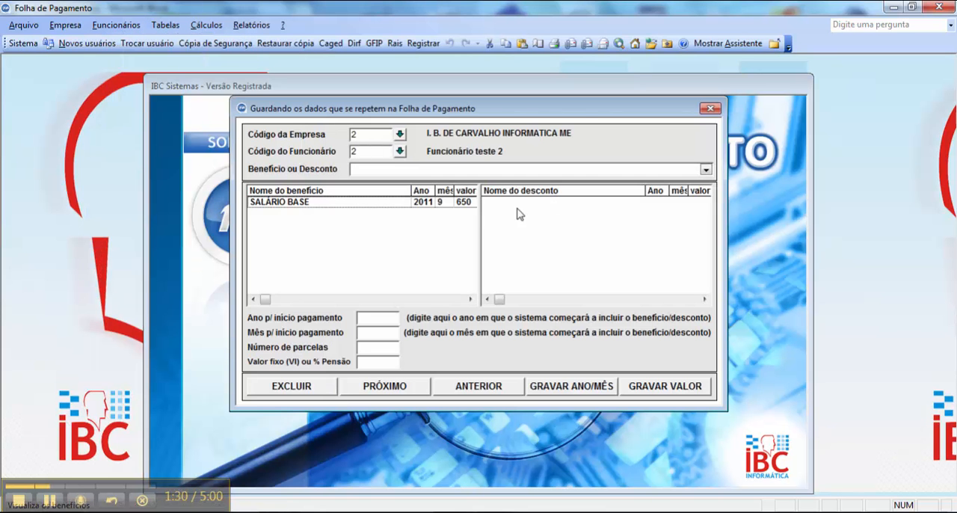
double_click(452, 202)
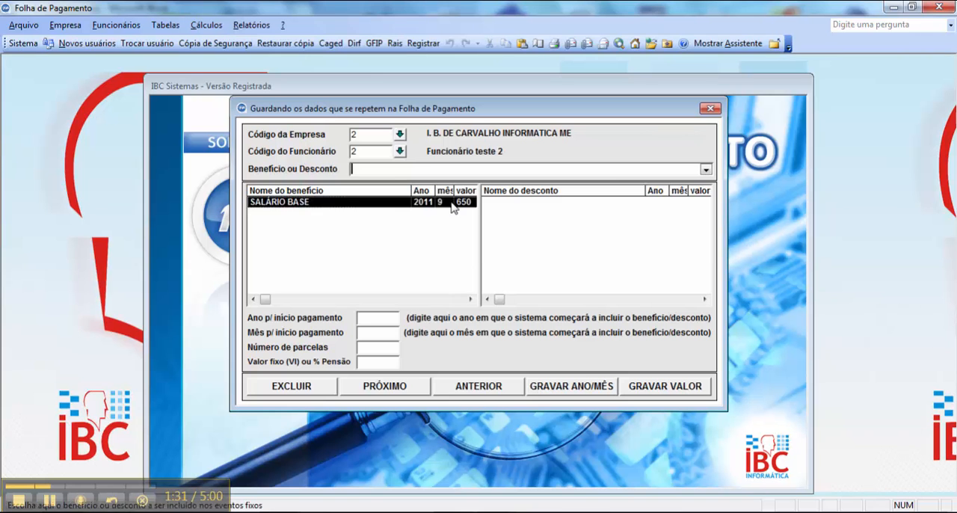
- Add SALÁRIO BASE (PADRÃO) as a recurring payroll benefit for the employee
click(706, 170)
text(SALÁRIO BASE)
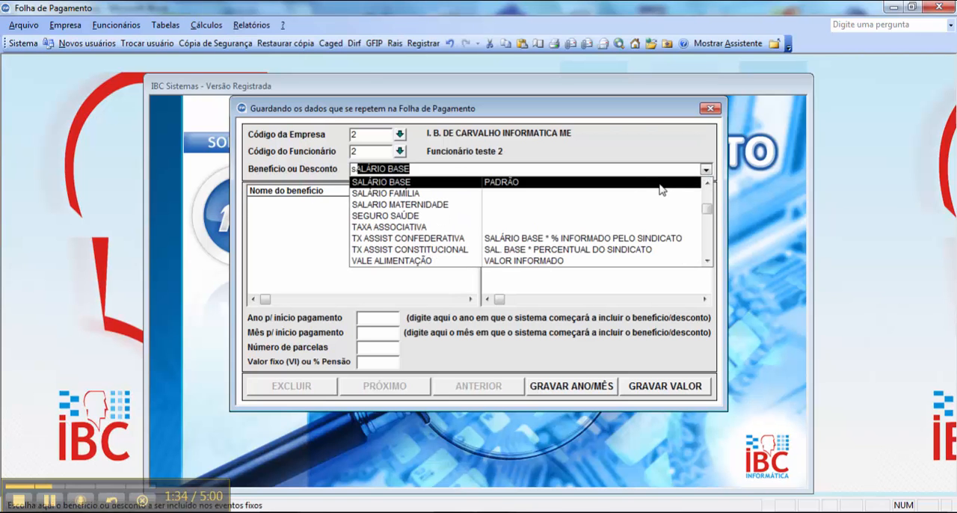
click(660, 185)
- Add PENSÃO ALIMENTÍCIA with the RB-INSS formula as a recurring discount and save its percentage as 30
click(706, 170)
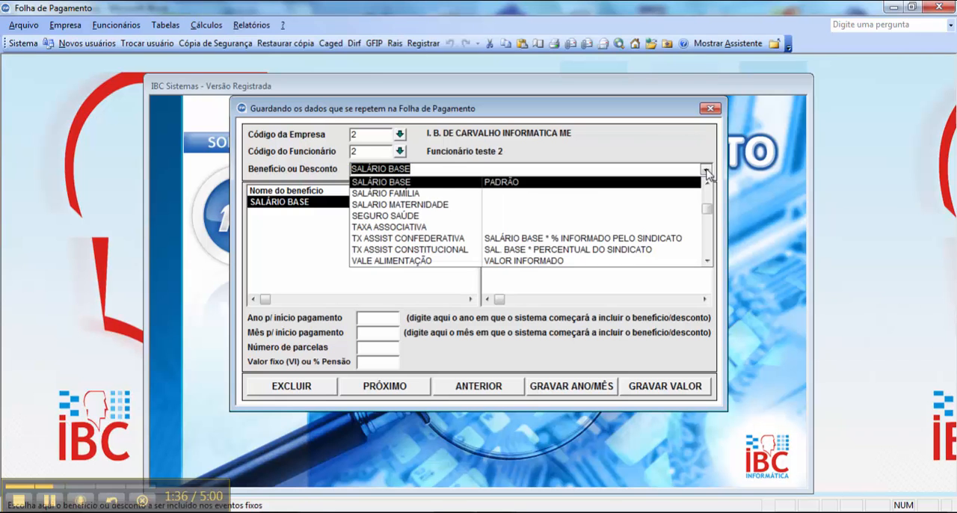
text(P)
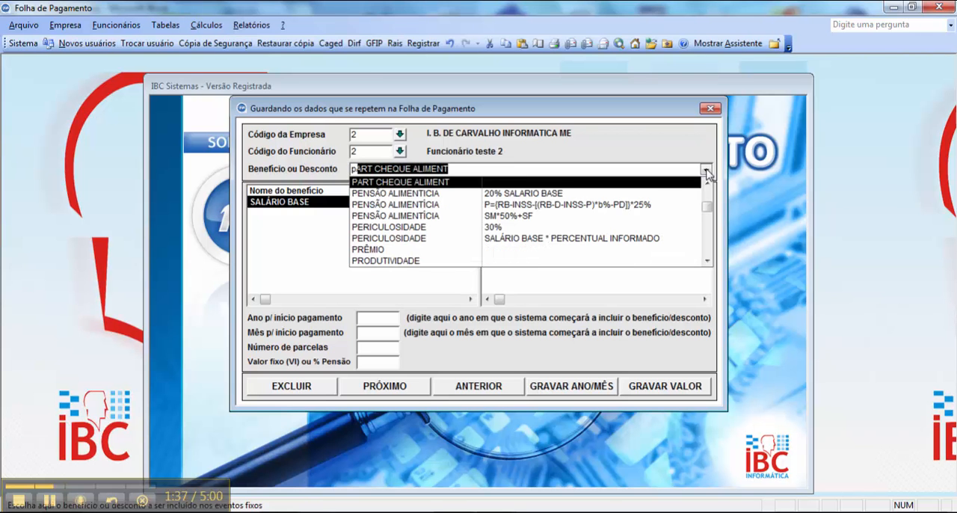
click(676, 208)
click(588, 204)
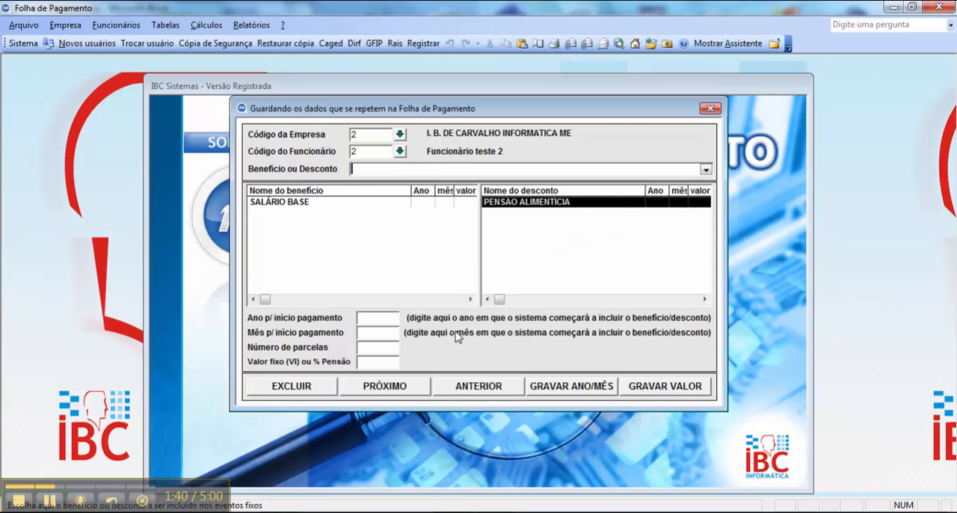
click(362, 363)
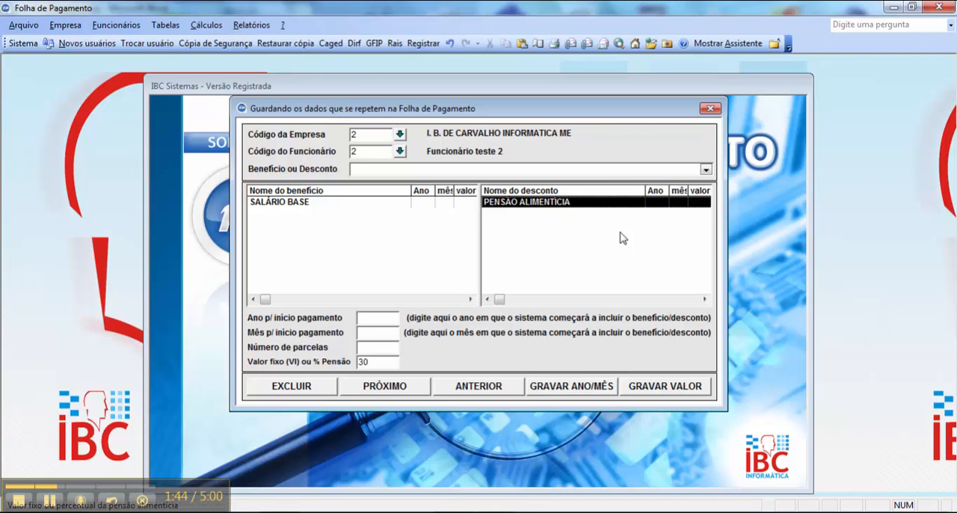
click(682, 387)
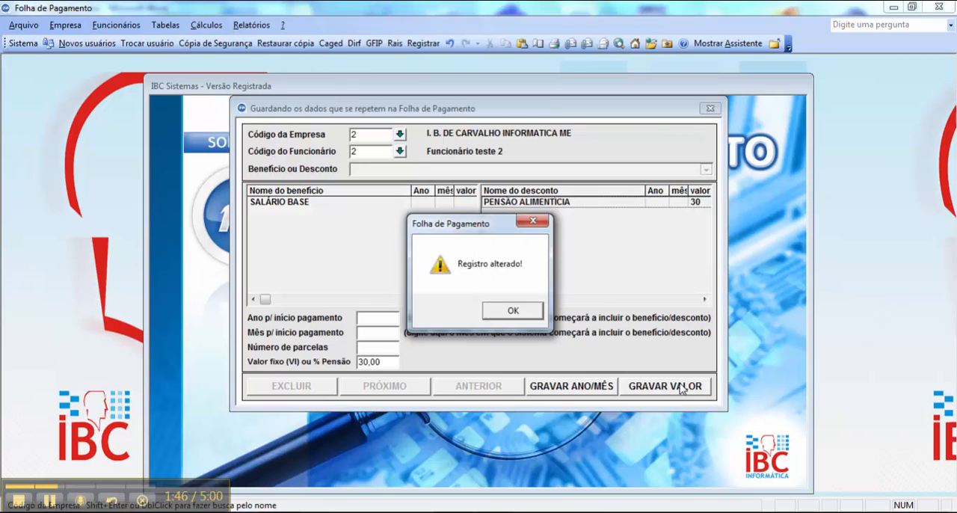
click(513, 311)
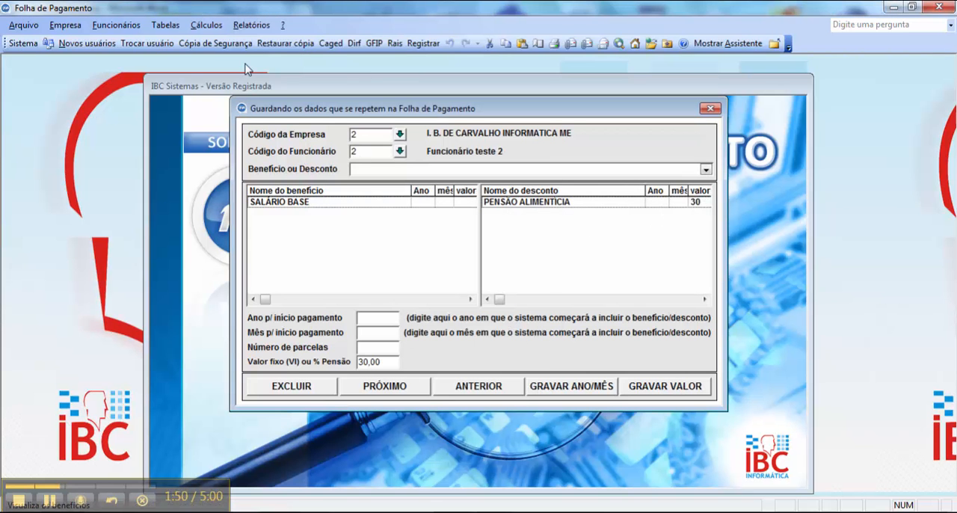
- Open employee 2's 13th salary calculation for year 2015, month 12, and add the PENSÃO ALIMENTÍCIA discount
click(212, 24)
click(253, 154)
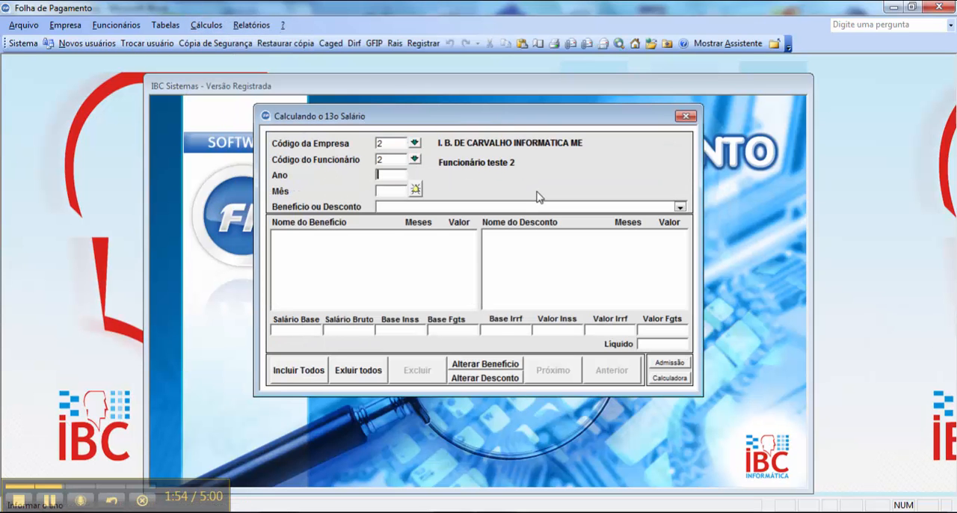
text(2015)
key(Tab)
text(12)
key(Tab)
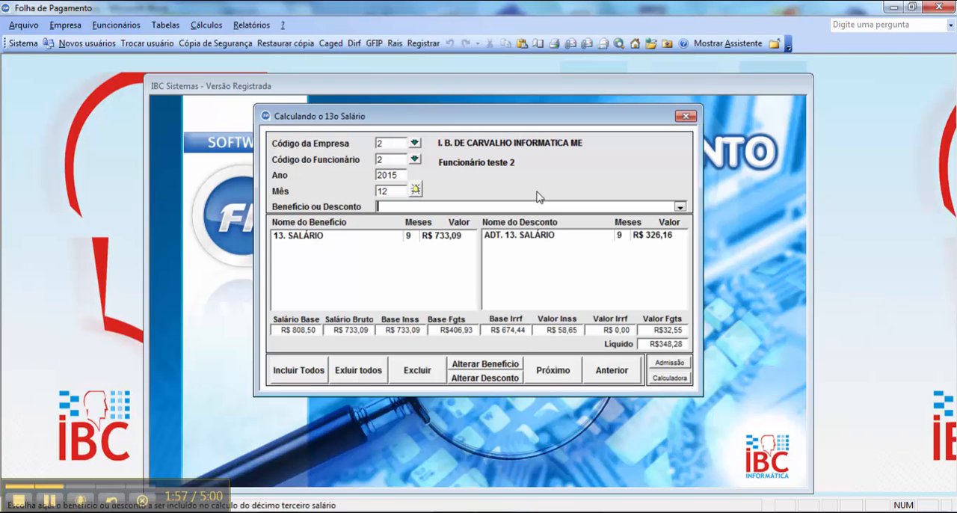
click(680, 208)
click(659, 232)
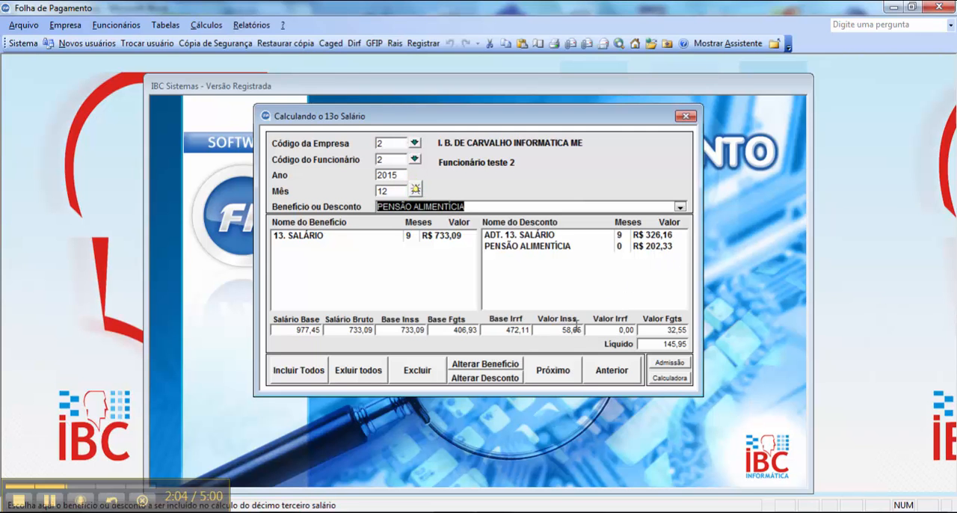
- Compare the 13th salary amount and Valor Inss with the Rb and Inss terms of the alimony formula in Word
drag(555, 330, 586, 330)
click(453, 512)
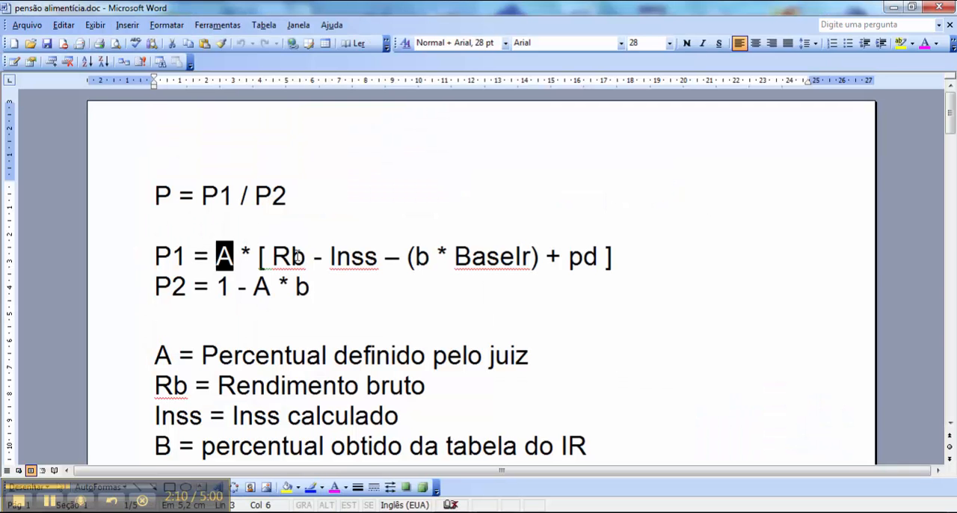
click(625, 482)
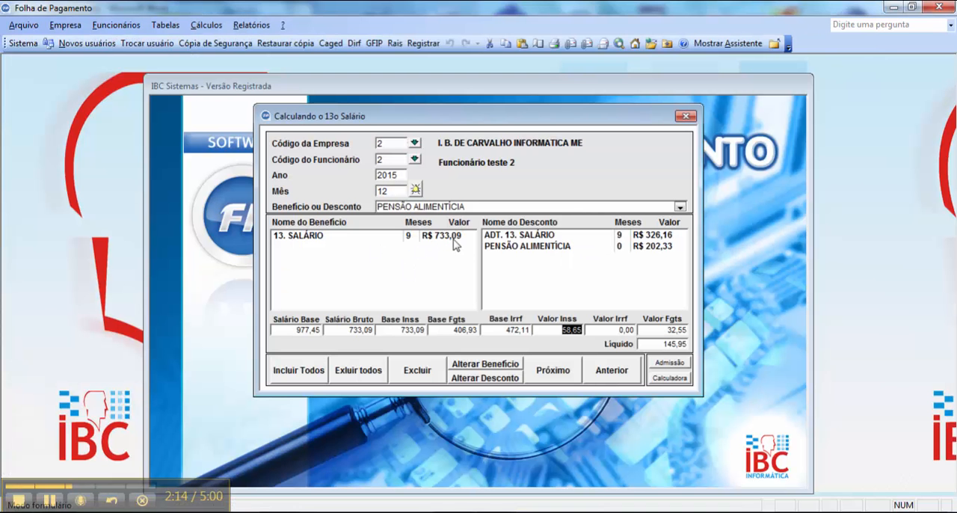
click(453, 511)
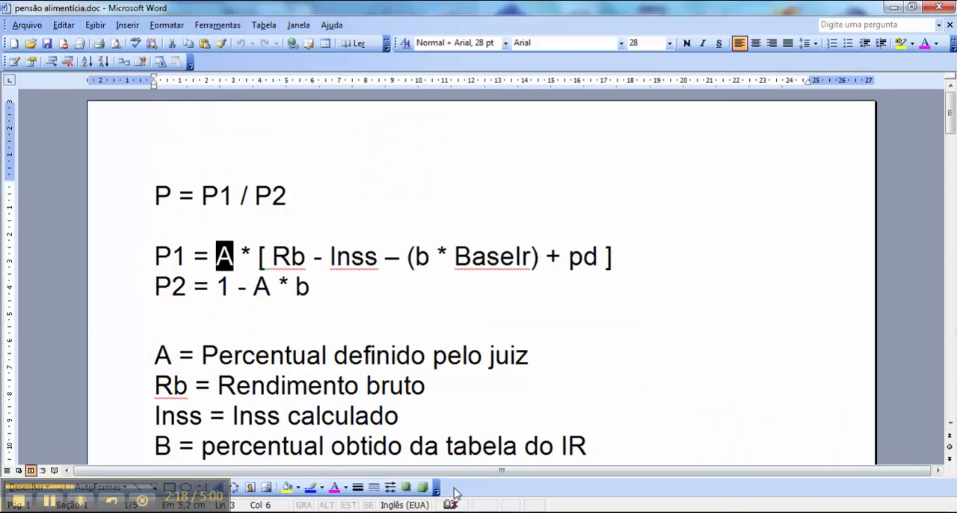
click(615, 474)
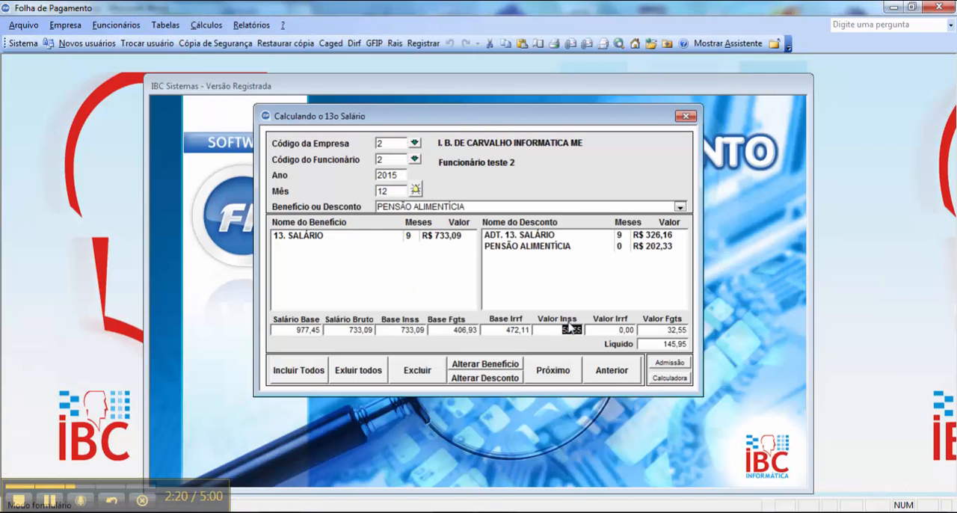
- Subtract 58,65 from 733,09 in the calculator to check gross income minus INSS
click(291, 512)
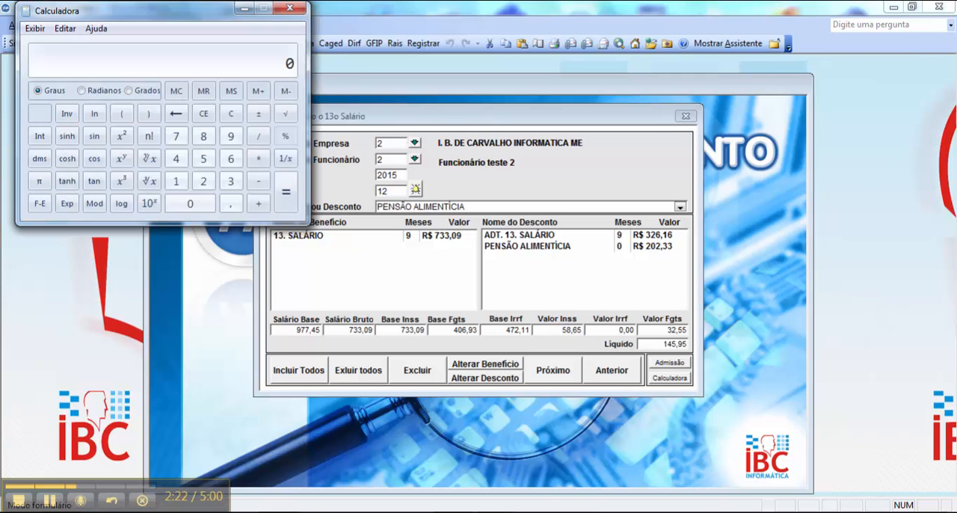
text(733,09)
key(minus)
text(58,65)
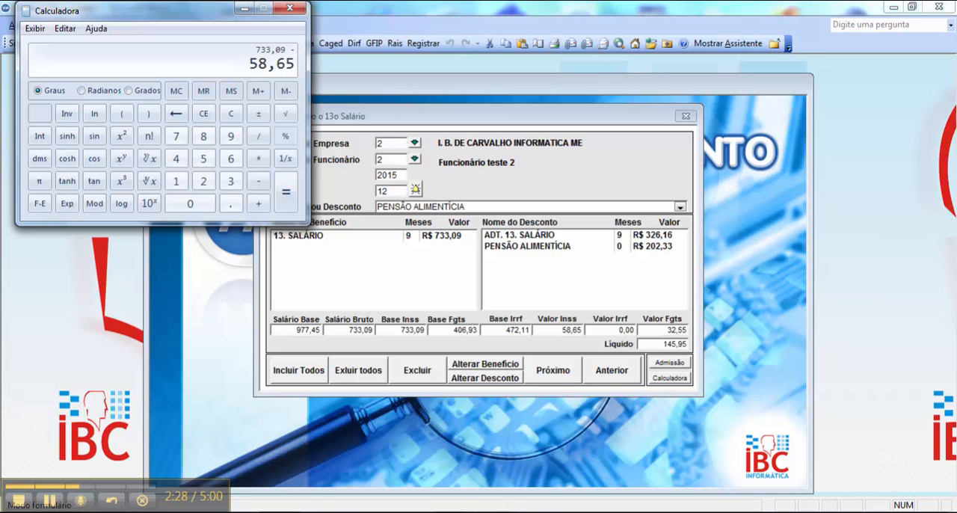
key(Return)
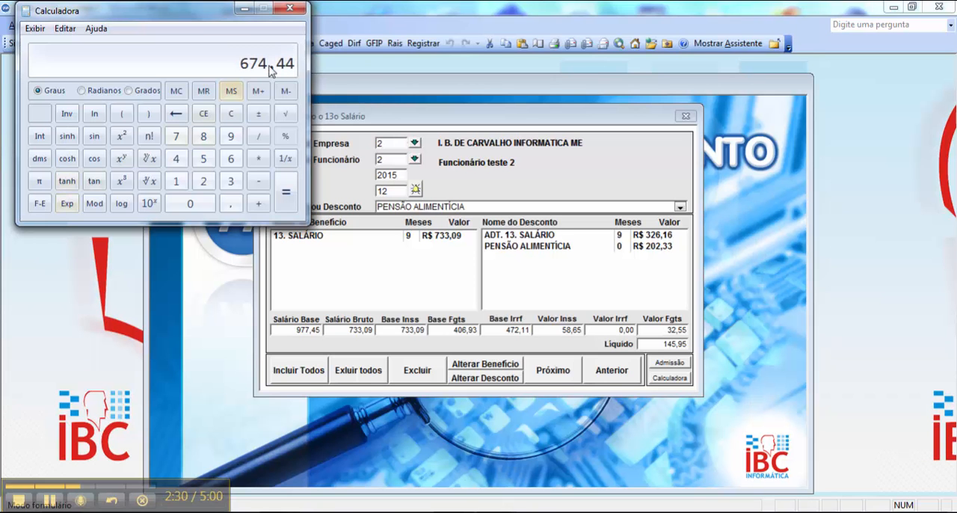
- Examine the b * BaseIr part of the Word formula alongside the 13th salary calculation values
key(alt+Tab)
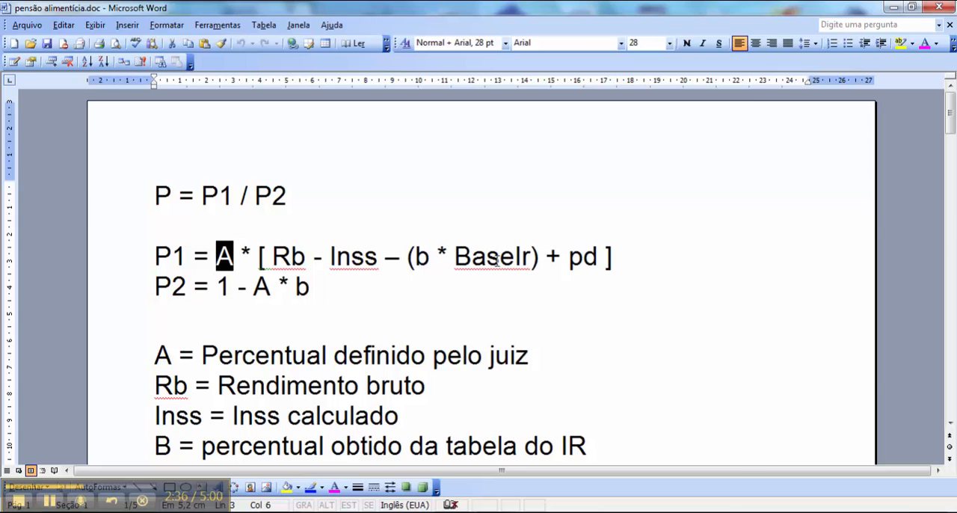
mouse_move(491, 502)
click(624, 466)
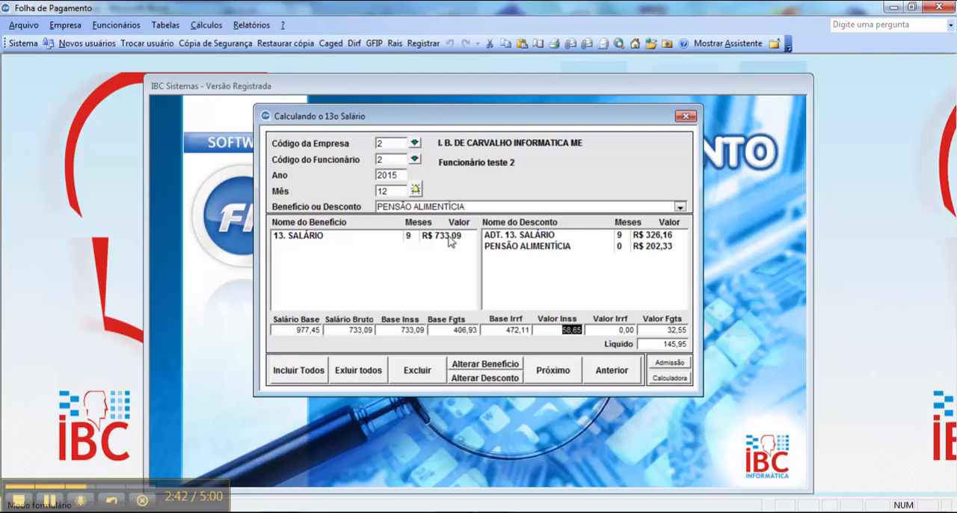
key(alt+Tab)
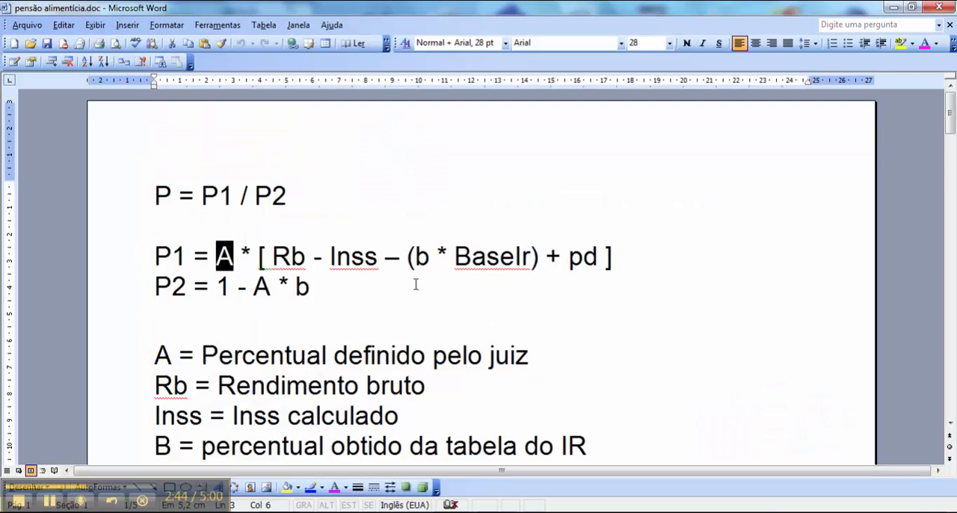
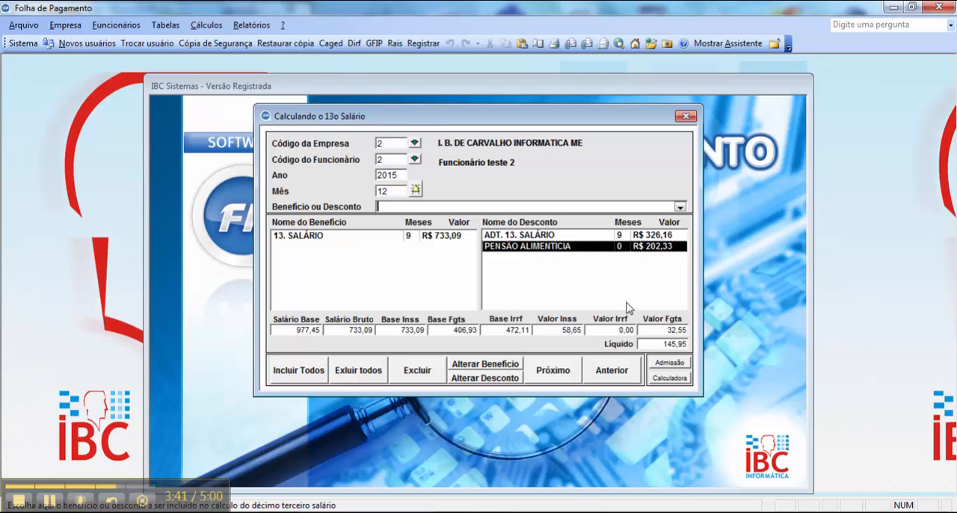
- Remove the PENSÃO ALIMENTÍCIA discount from the 13th salary calculation and save its percentage as 25 in employee 2's Matriz Folha
double_click(602, 252)
click(122, 28)
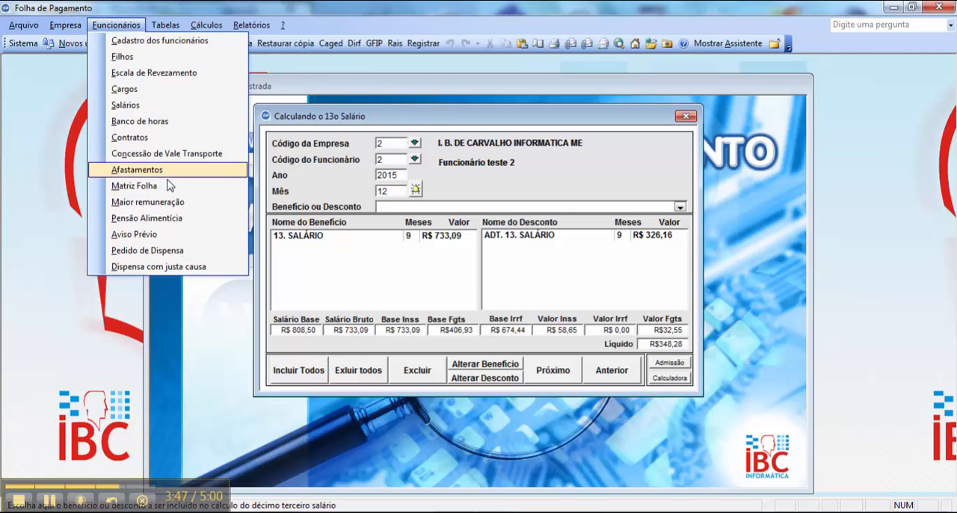
click(135, 185)
text(2)
key(Return)
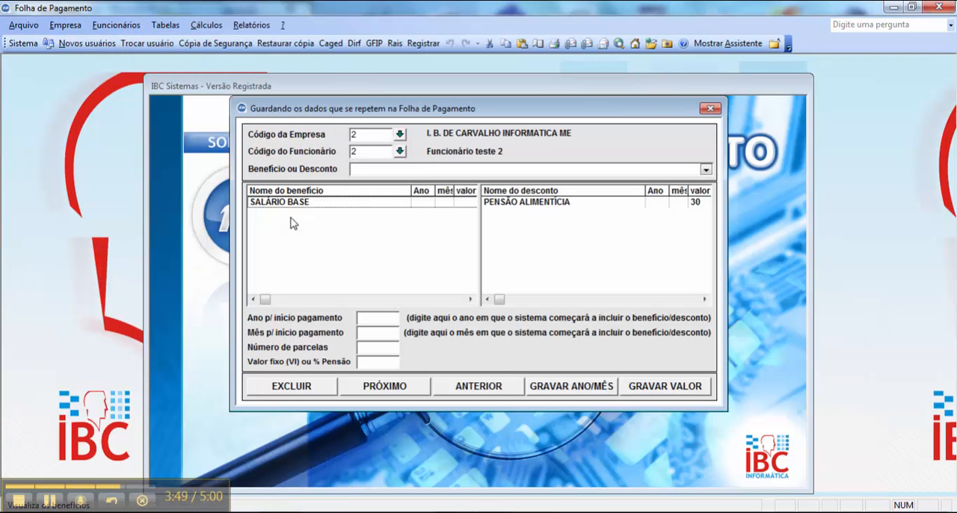
click(559, 201)
click(361, 362)
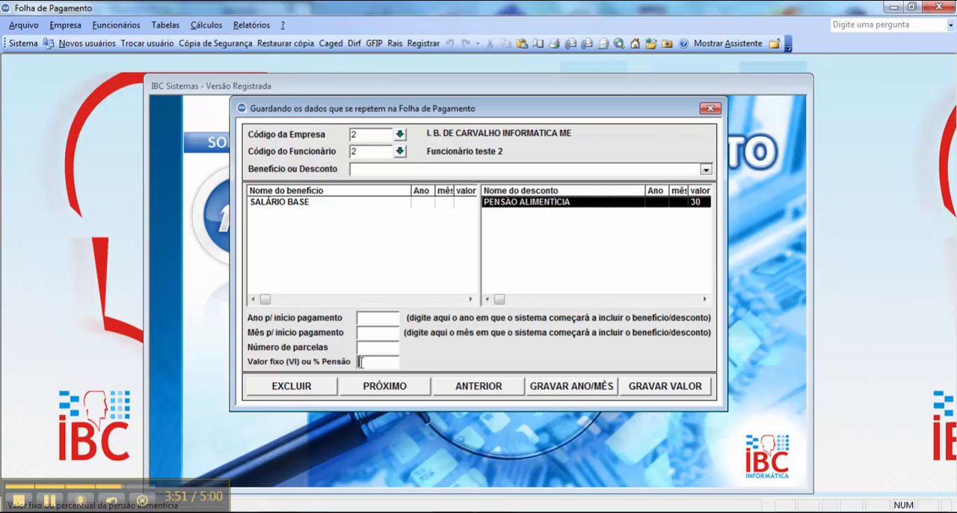
text(25)
click(663, 388)
click(512, 310)
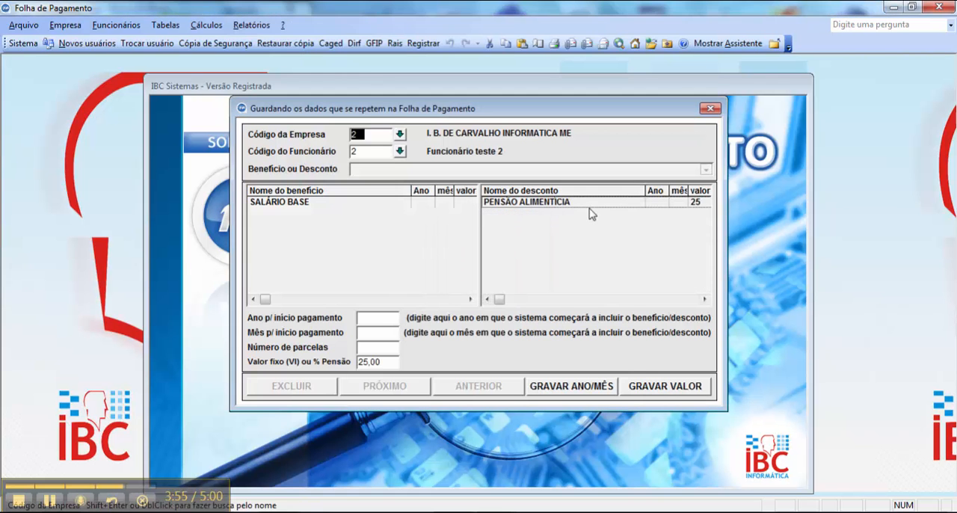
key(Return)
key(Return)
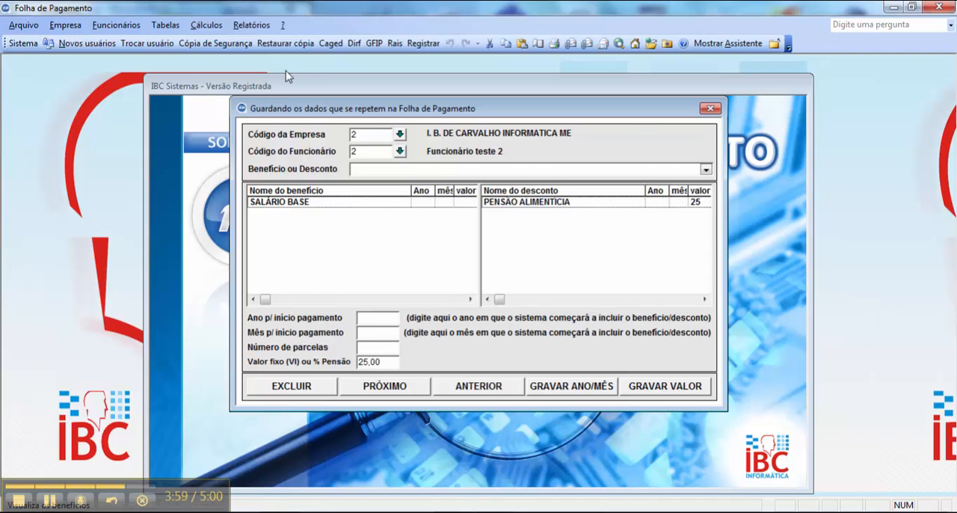
- Open the 13th salary calculation for company 2, employee 2, year 2015, month 12, and add the PENSÃO ALIMENTÍCIA discount
click(207, 25)
click(262, 154)
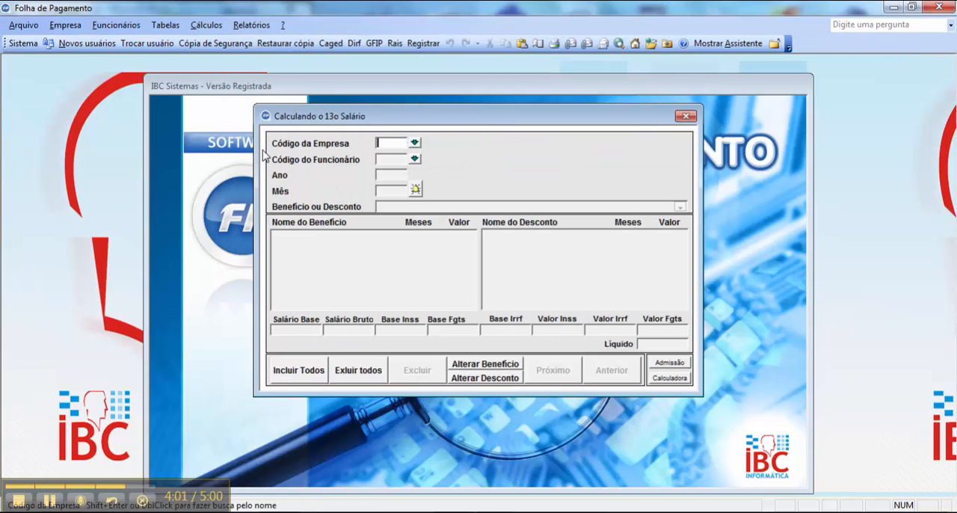
text(2)
key(Return)
text(2)
key(Return)
text(2015)
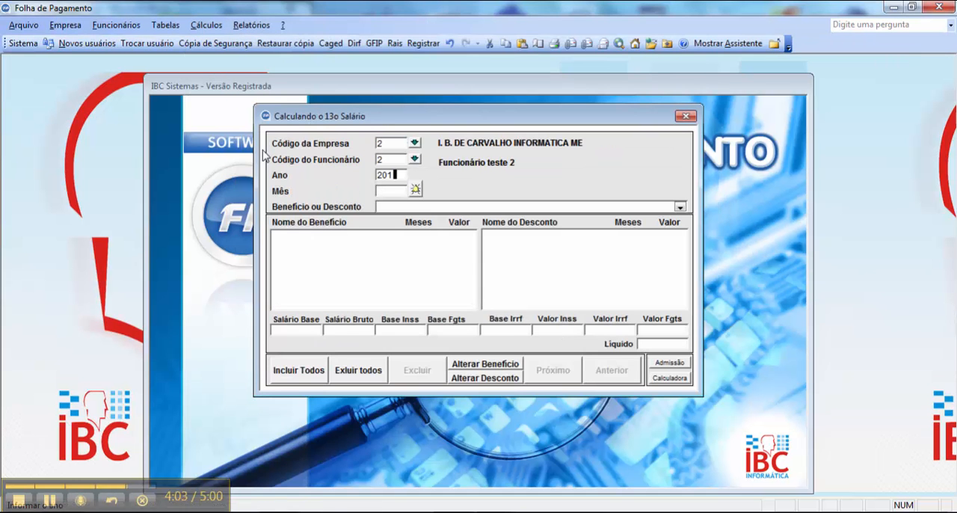
key(Return)
text(12)
key(Return)
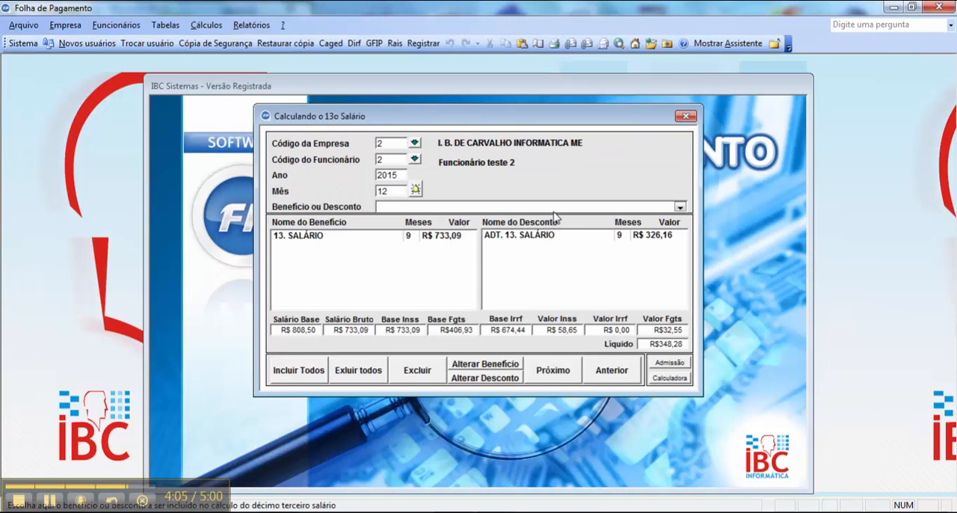
click(680, 207)
click(660, 229)
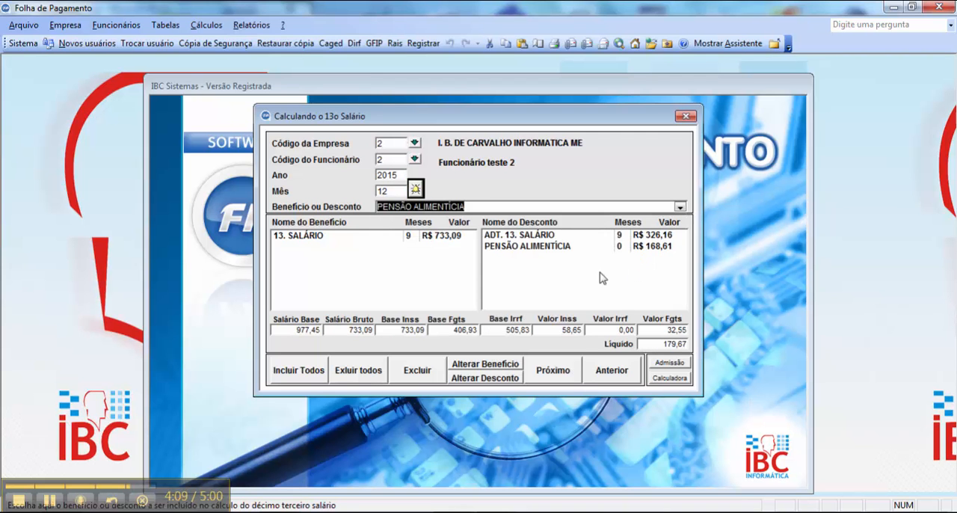
- Check the alimony amount in the calculator by subtracting 58,65 from 733,09 and multiplying by 0,25
click(333, 511)
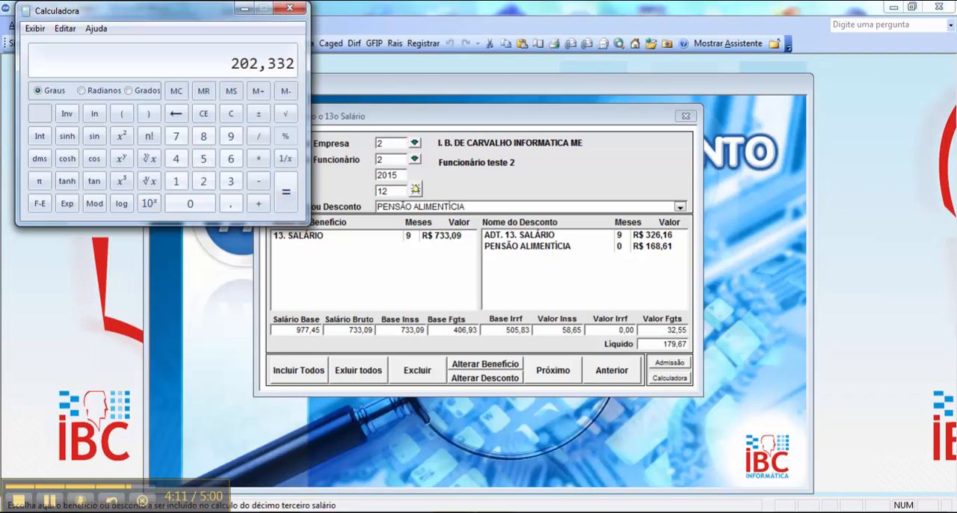
text(733,09)
key(minus)
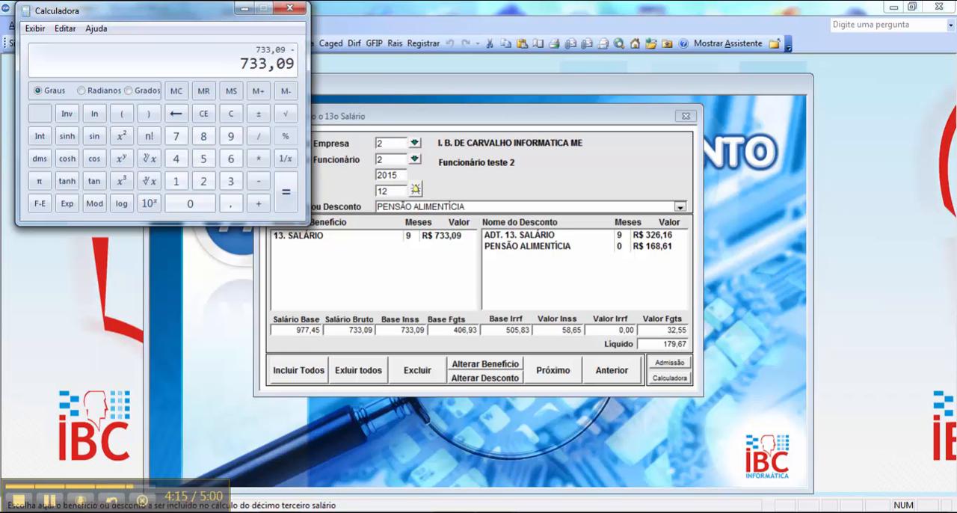
text(58,65)
key(Return)
key(asterisk)
text(0,25)
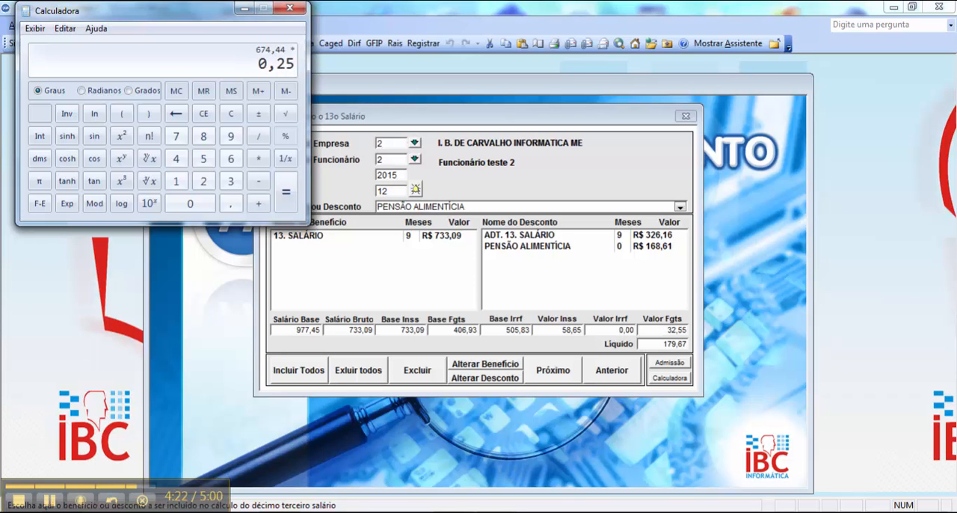
key(Return)
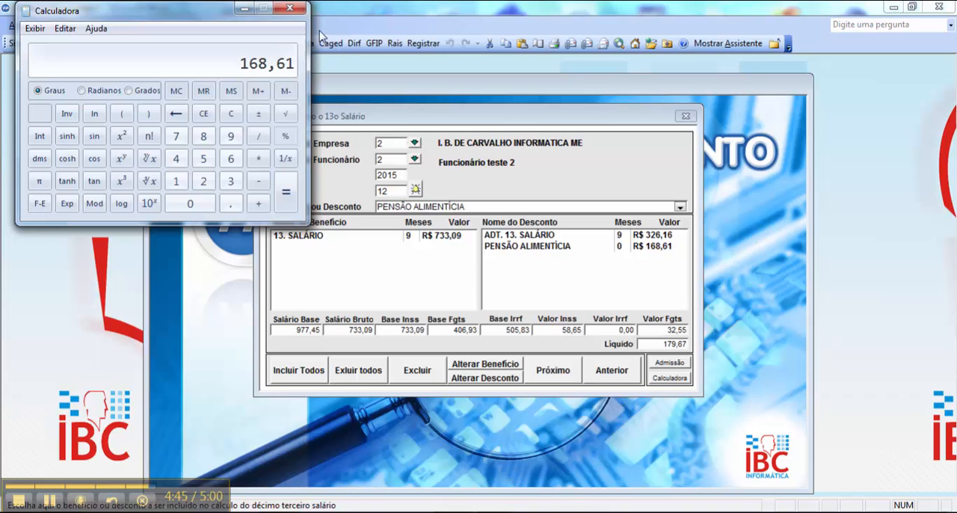
click(289, 8)
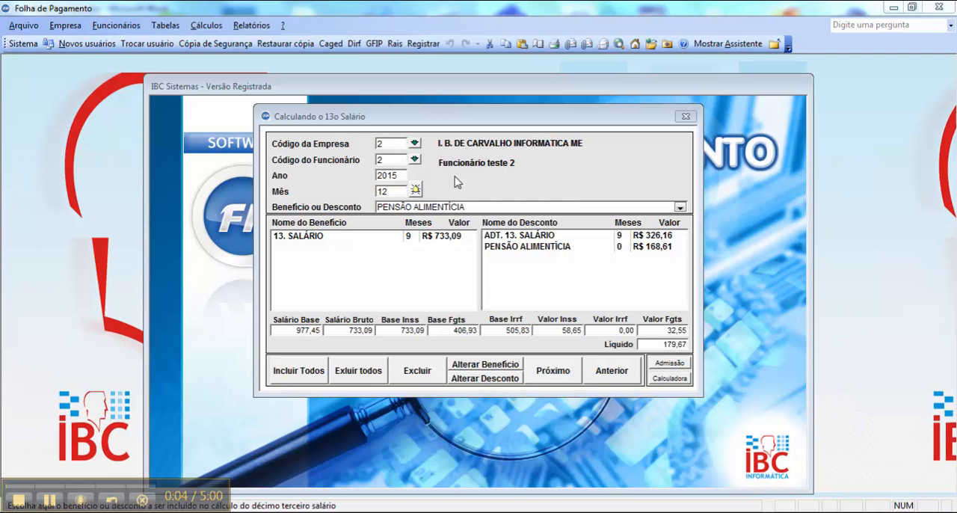
- Delete all of the company's December 2015 13th salary records and clear the Benefício ou Desconto field
click(366, 376)
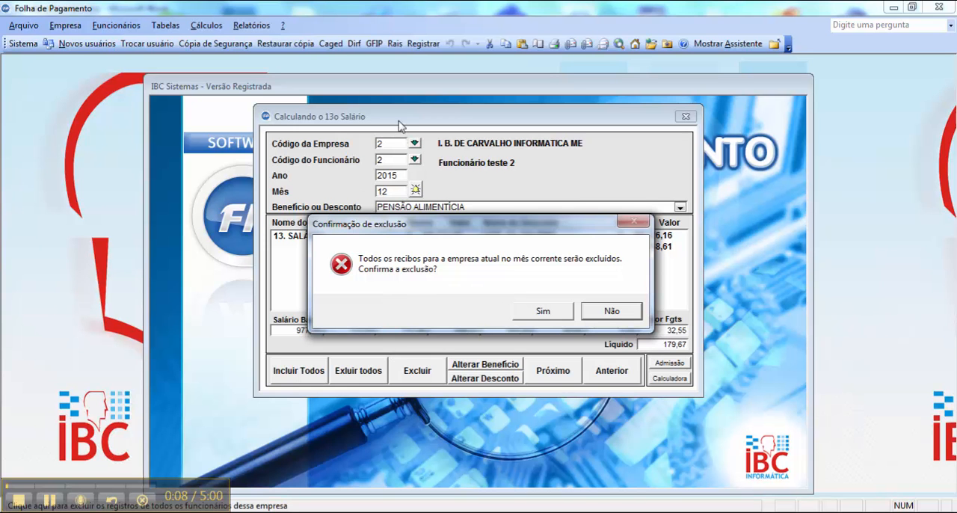
click(544, 311)
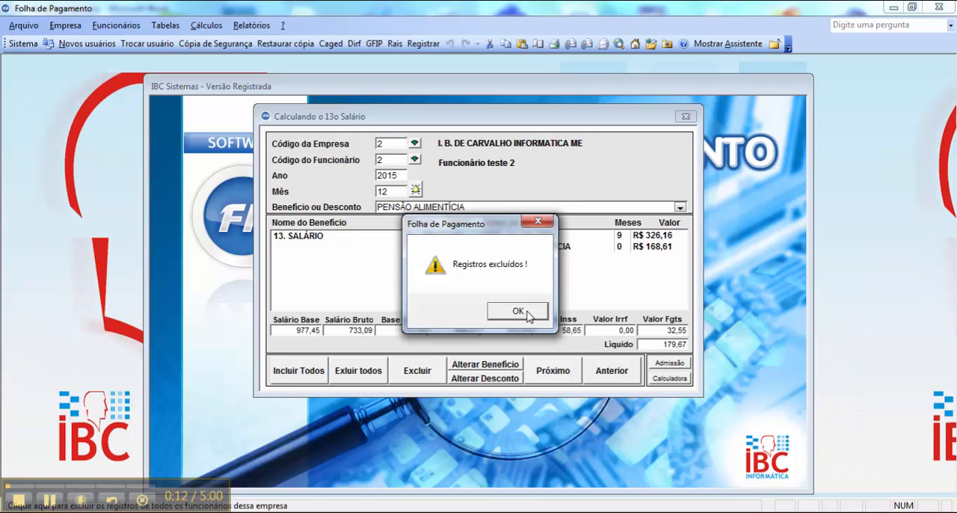
click(529, 317)
key(Tab)
key(Tab)
key(Tab)
key(Tab)
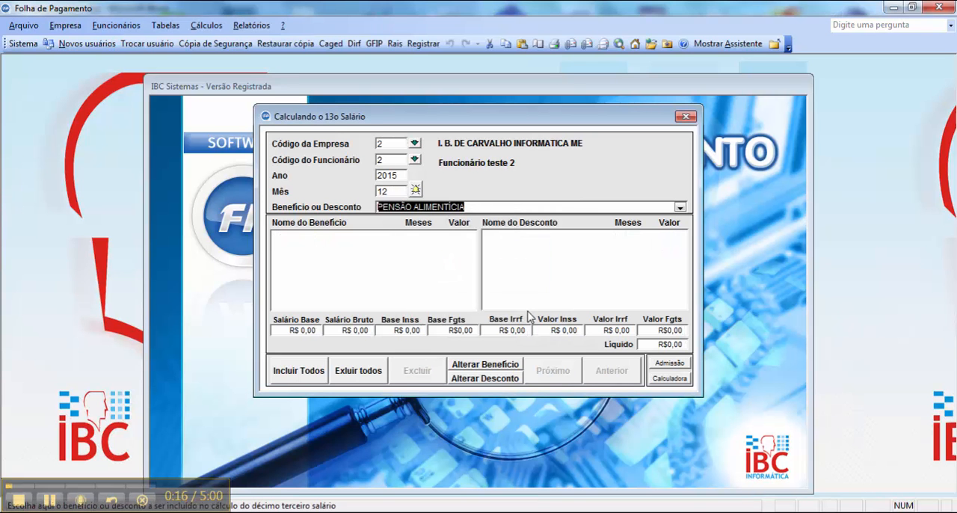
text(d)
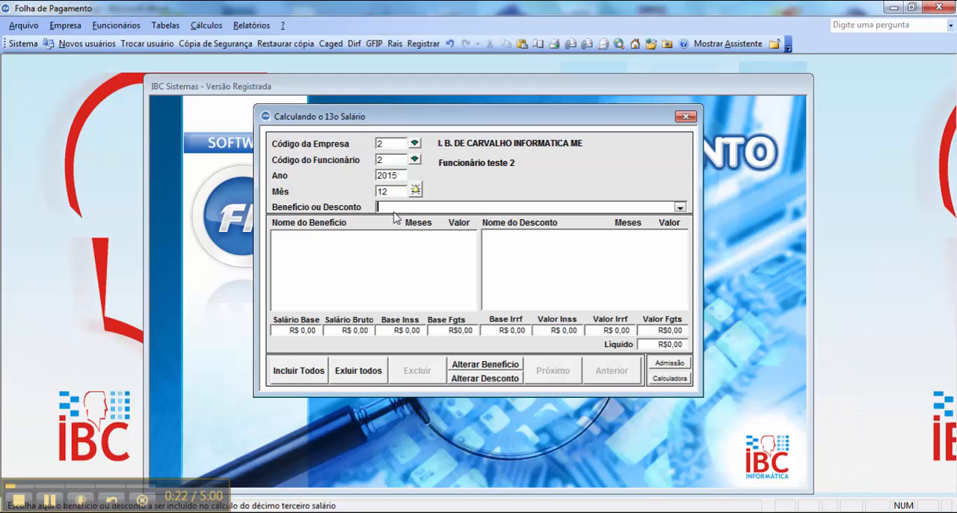
- Generate the December 2015 13th salary records for all employees and open the calculation of employee 1
click(303, 371)
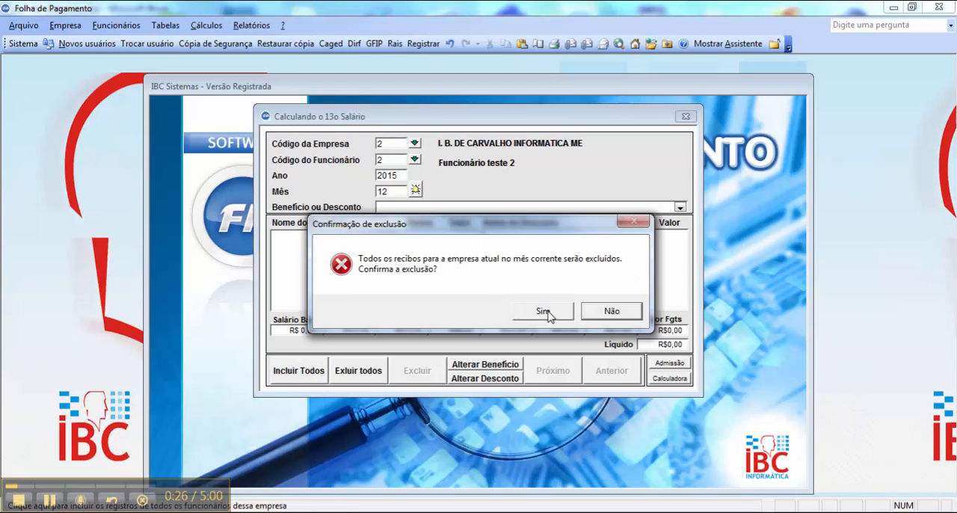
click(544, 311)
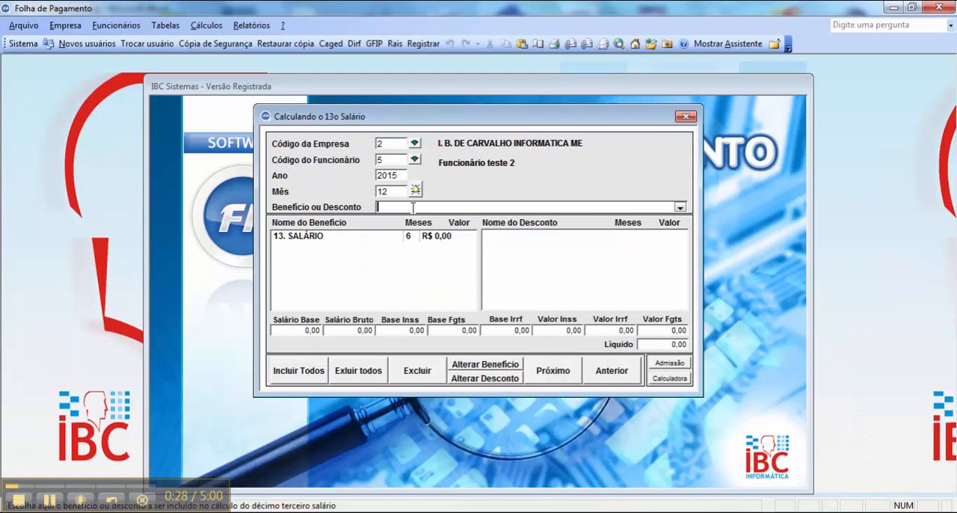
drag(389, 160, 380, 160)
text(1)
key(Return)
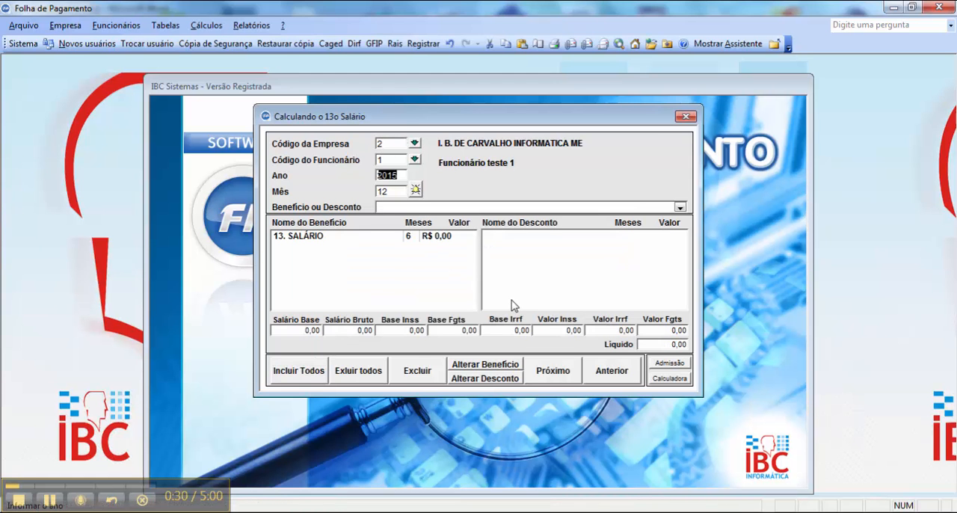
key(Return)
key(Return)
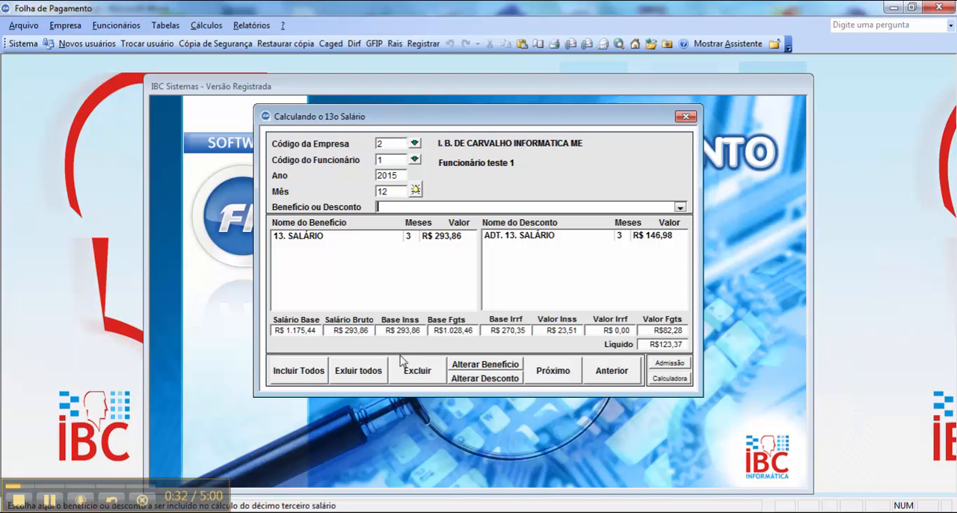
- Switch back and forth between the 13th salary records of employees 1 and 2, ending on employee 2
click(562, 372)
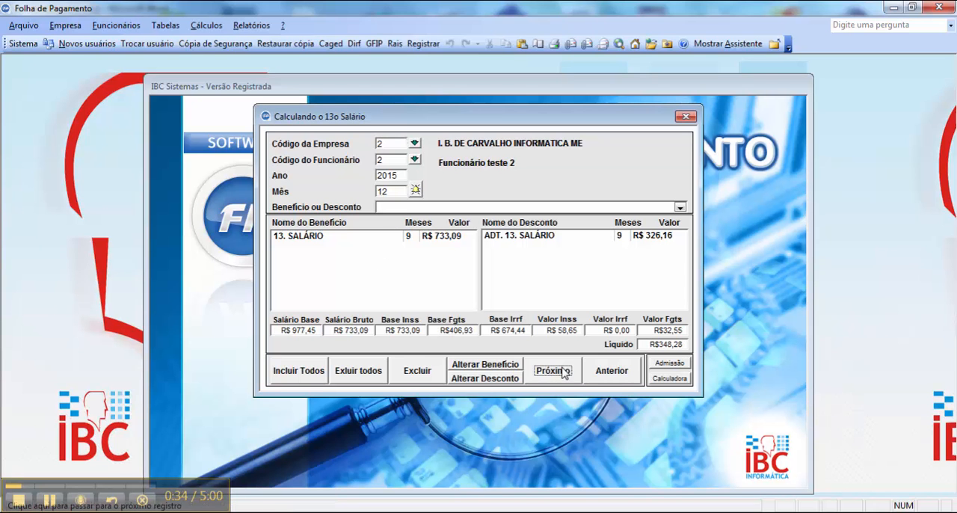
click(598, 372)
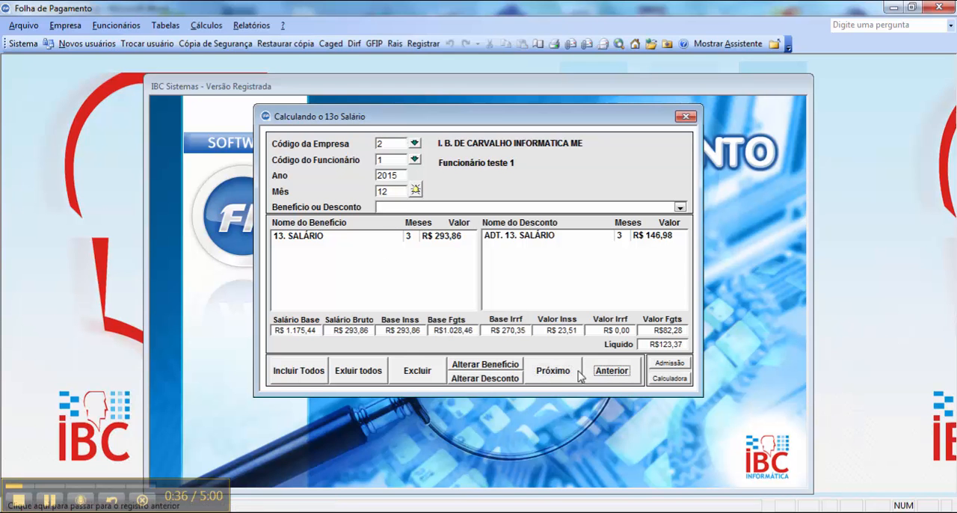
click(579, 373)
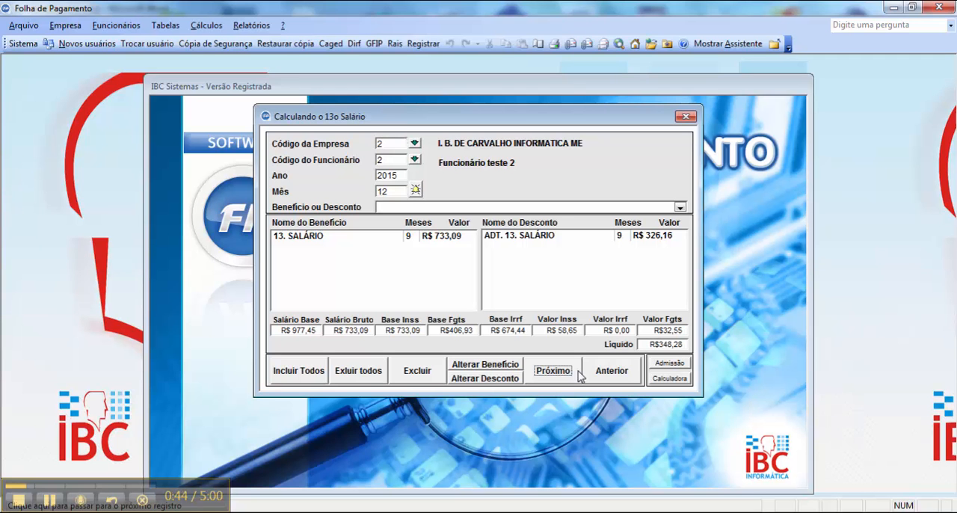
- Check employee 2's admission date and briefly open the calculator from the 13th salary window
click(664, 367)
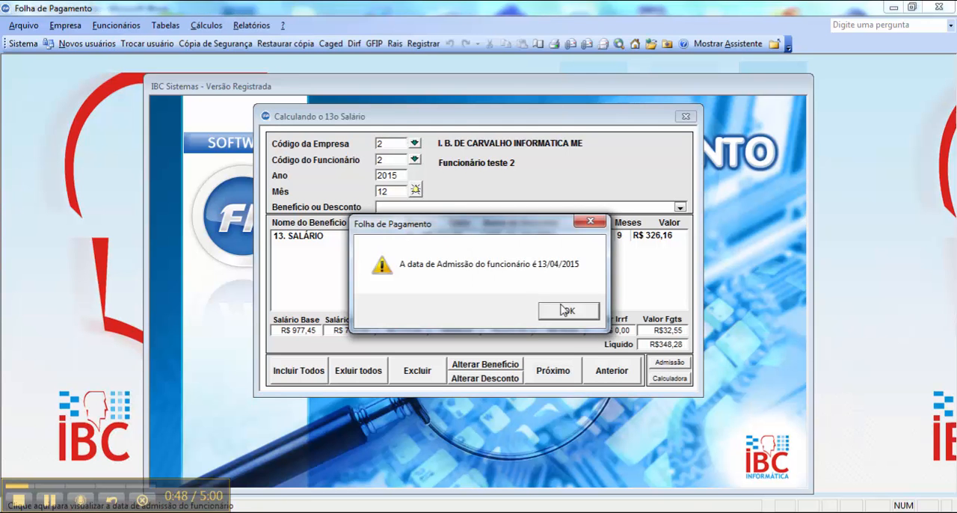
click(566, 316)
click(671, 379)
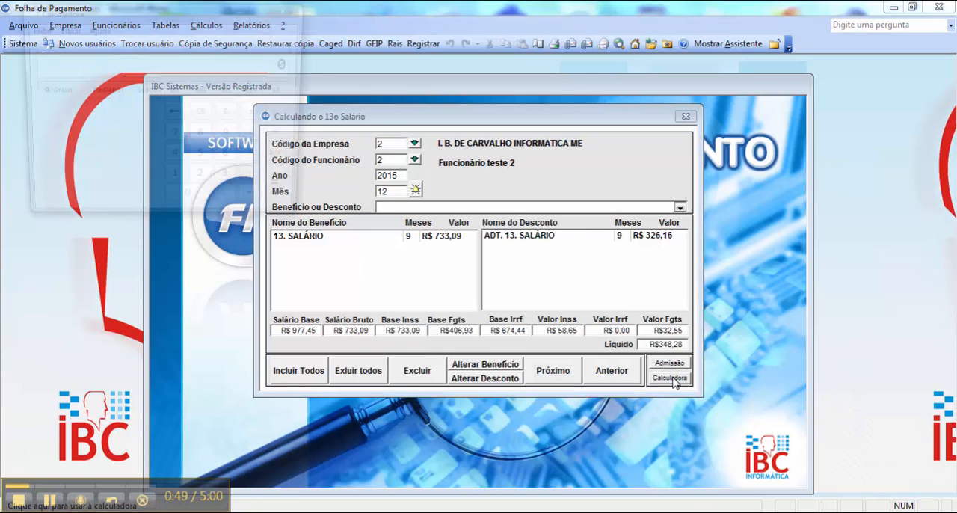
click(290, 8)
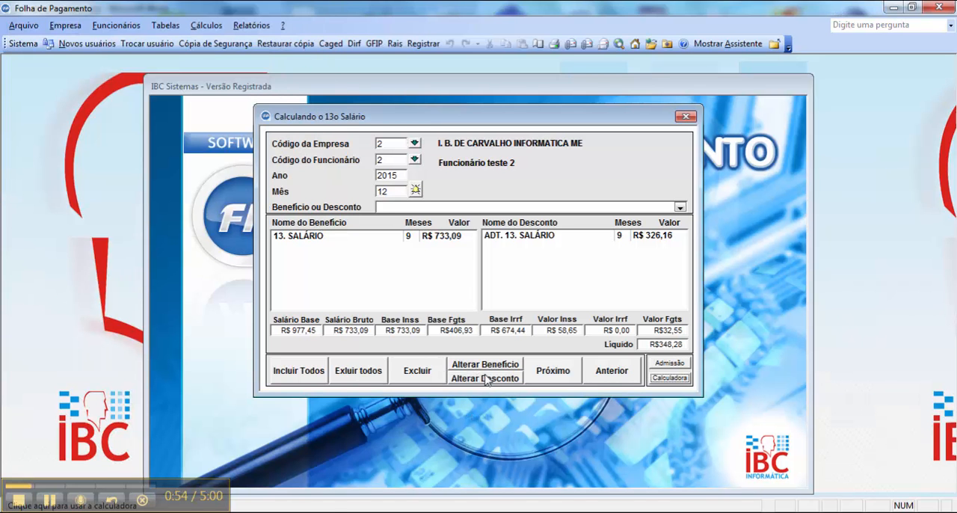
- Change employee 2's 13. SALÁRIO benefit to a quantity of 8 and a value of 500
click(425, 236)
click(538, 238)
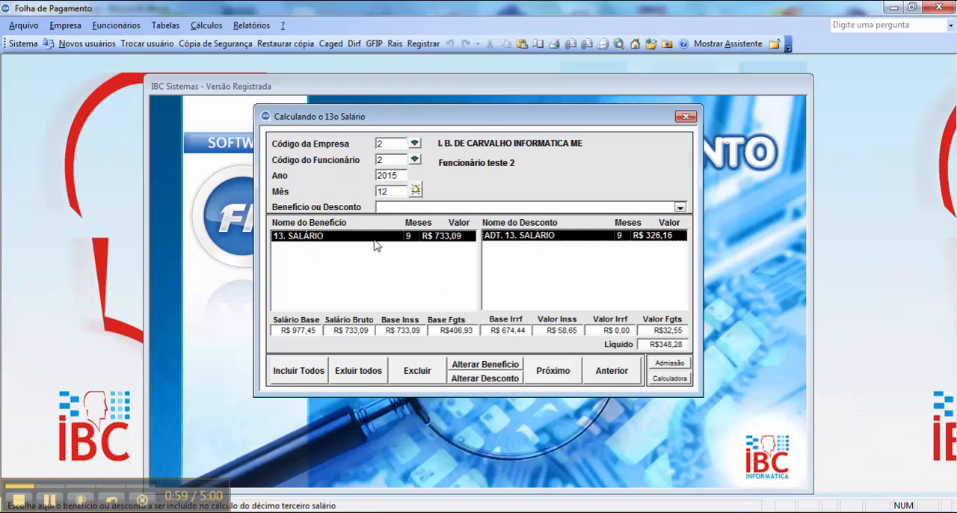
click(487, 366)
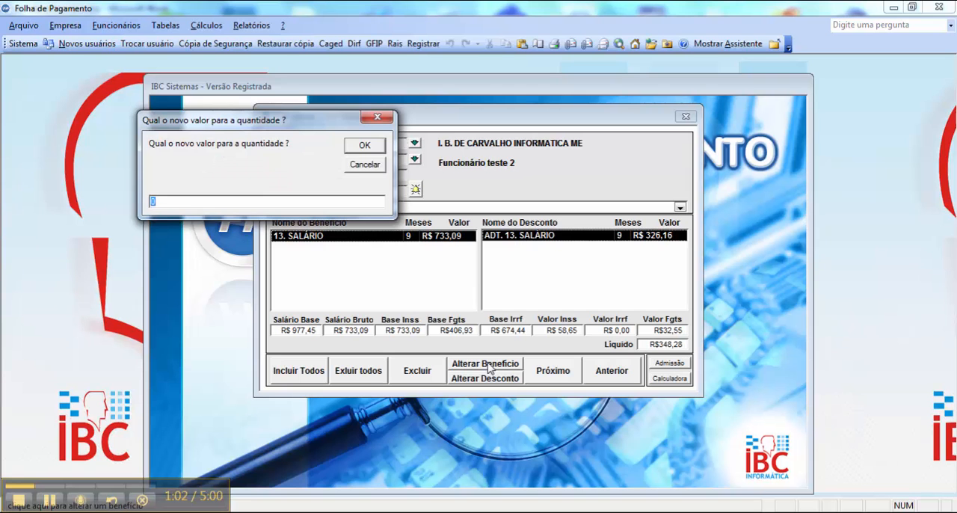
text(8)
key(Return)
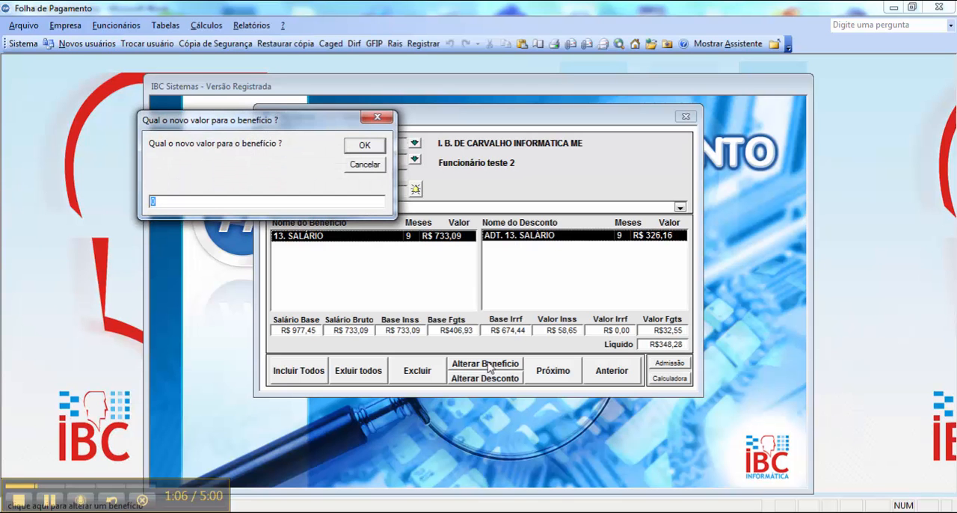
text(500)
key(Return)
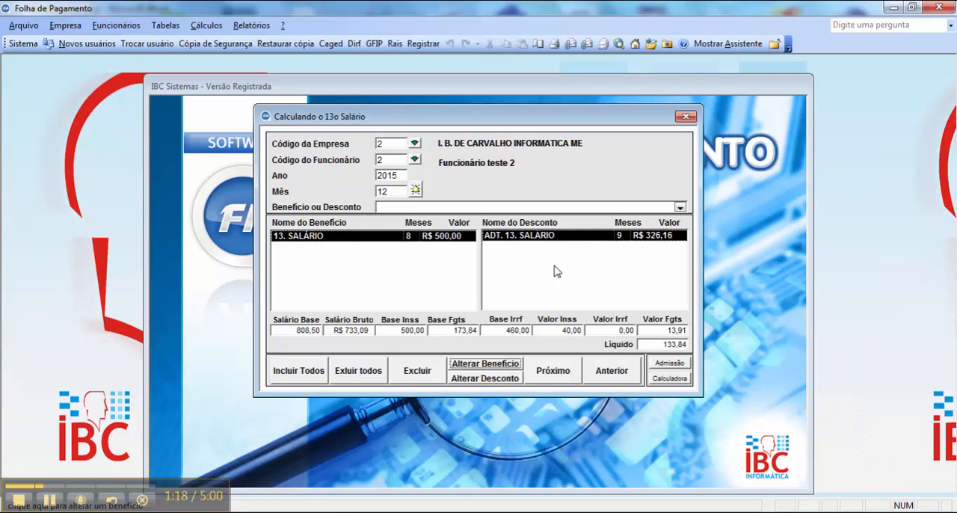
- Change employee 2's ADT. 13. SALÁRIO discount to a value of 150, leaving the quantity prompt at its default
click(553, 237)
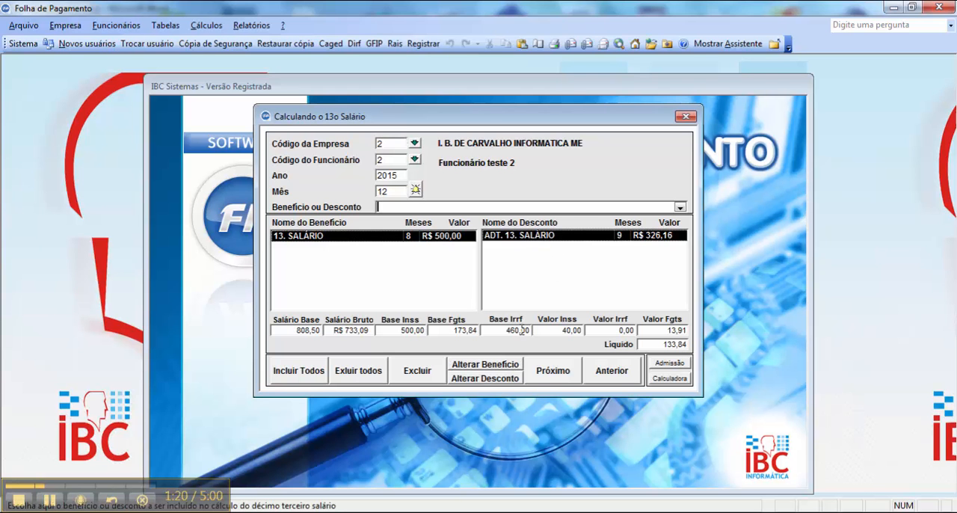
click(500, 380)
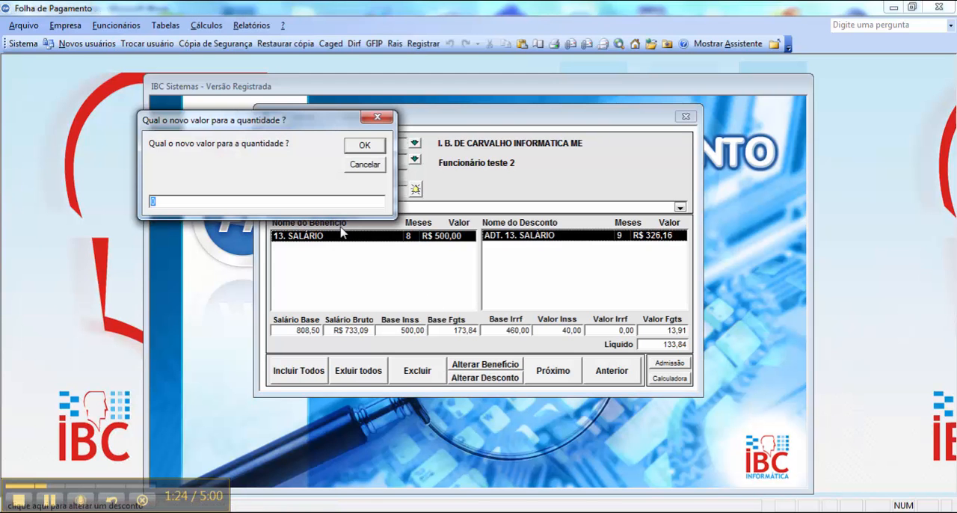
key(Return)
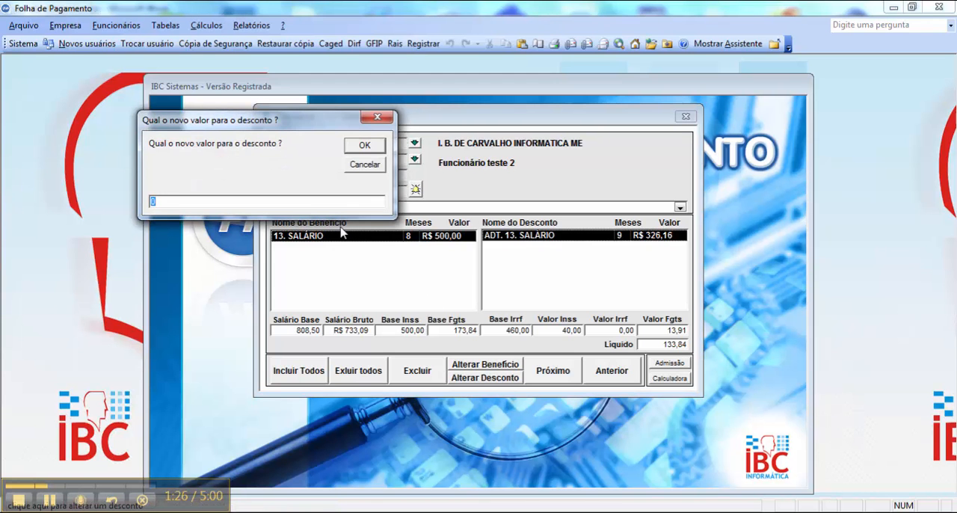
text(15)
key(Return)
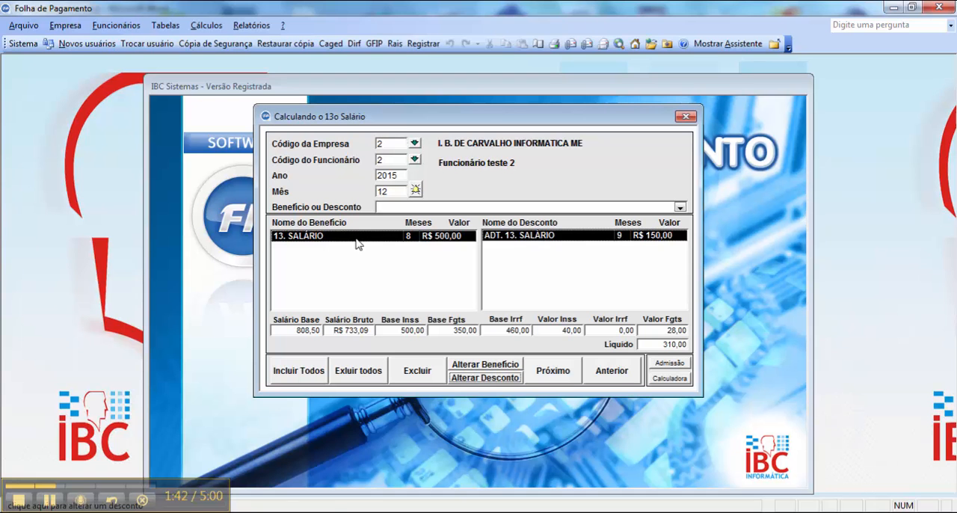
- Delete employee 2's discount and benefit entries, add 13. SALÁRIO again and close the 13th salary calculation
double_click(542, 238)
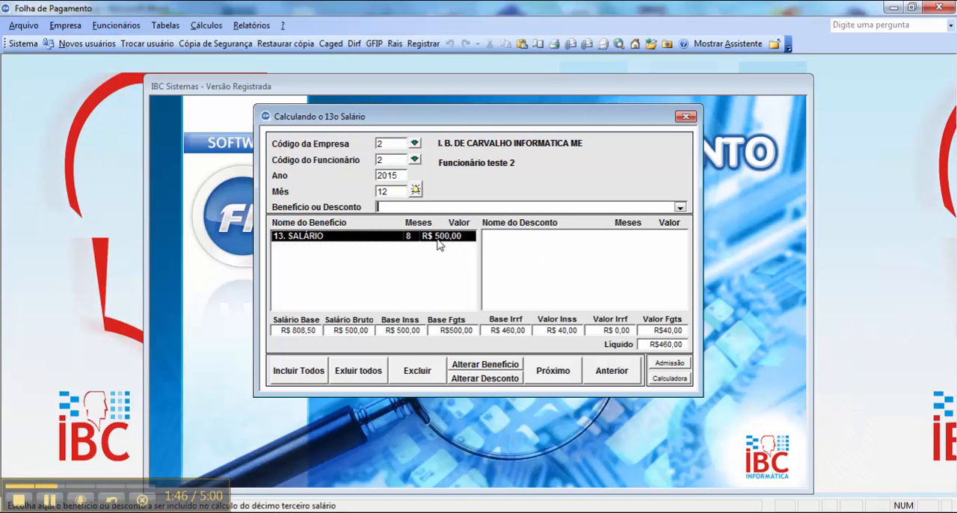
double_click(438, 237)
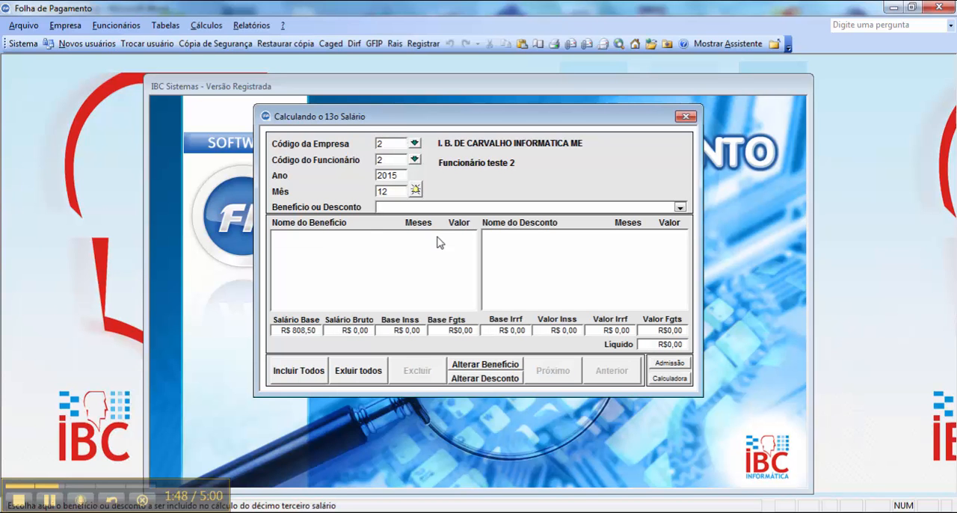
click(680, 207)
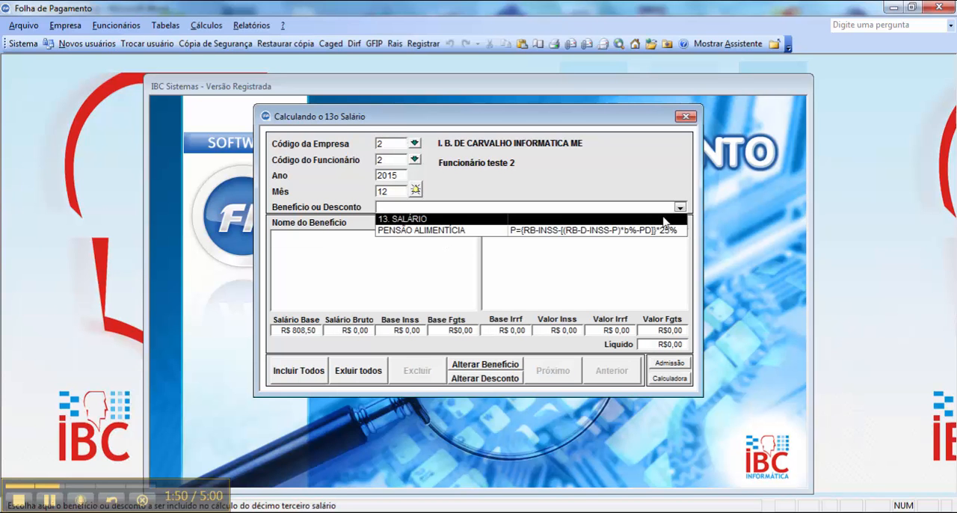
click(663, 220)
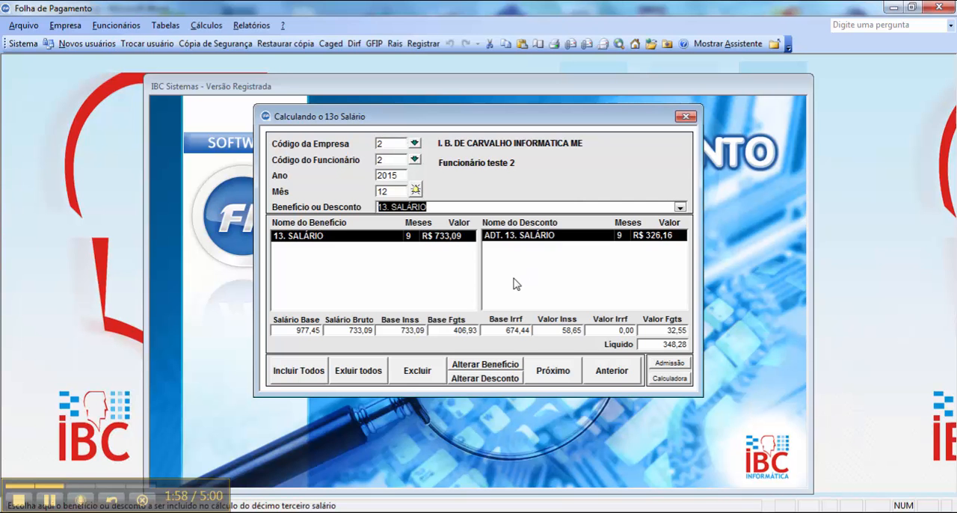
click(692, 118)
- Open the preview of the 13th salary payroll report and enter company 2 and month 12 of 2015
click(251, 25)
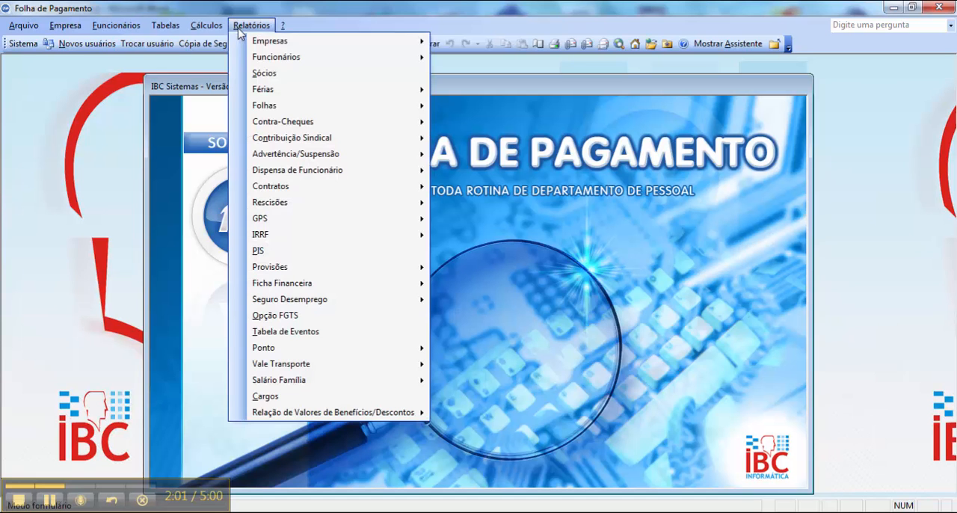
mouse_move(292, 105)
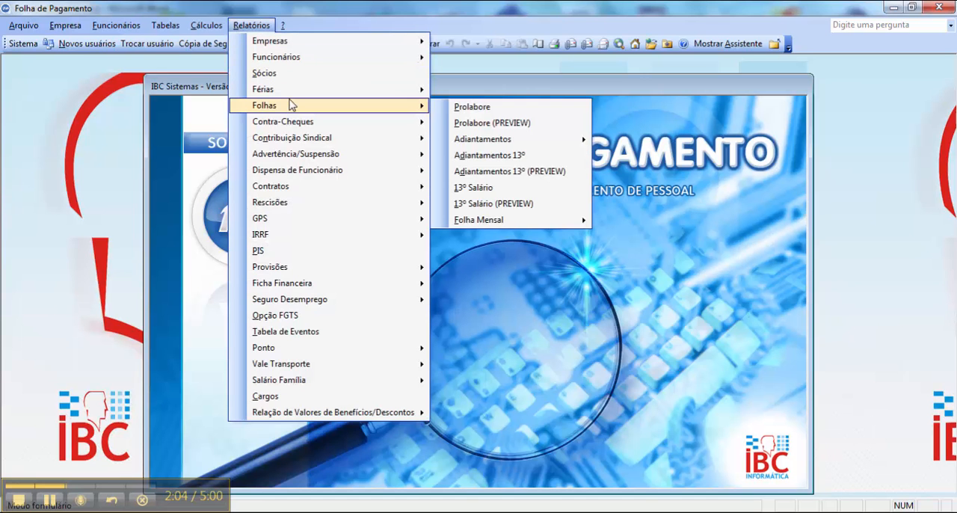
click(510, 204)
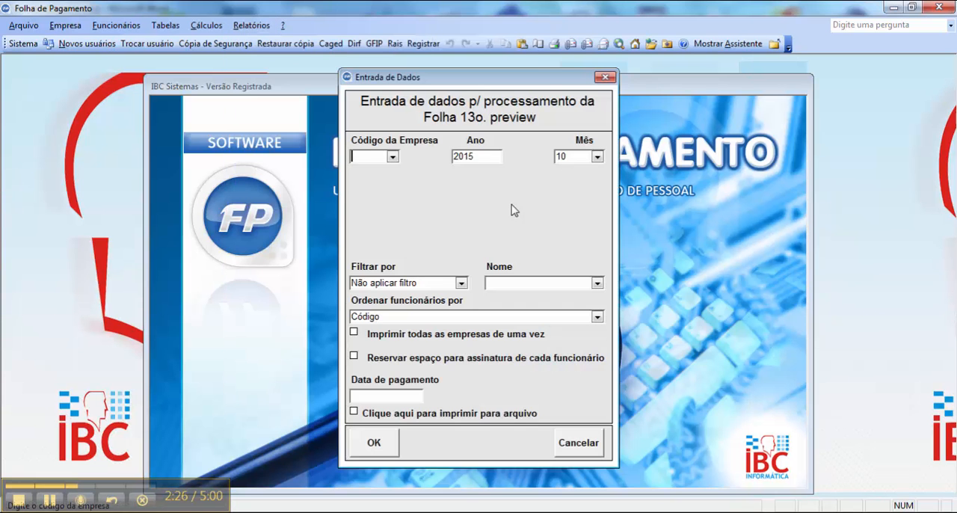
text(2)
key(Return)
key(Return)
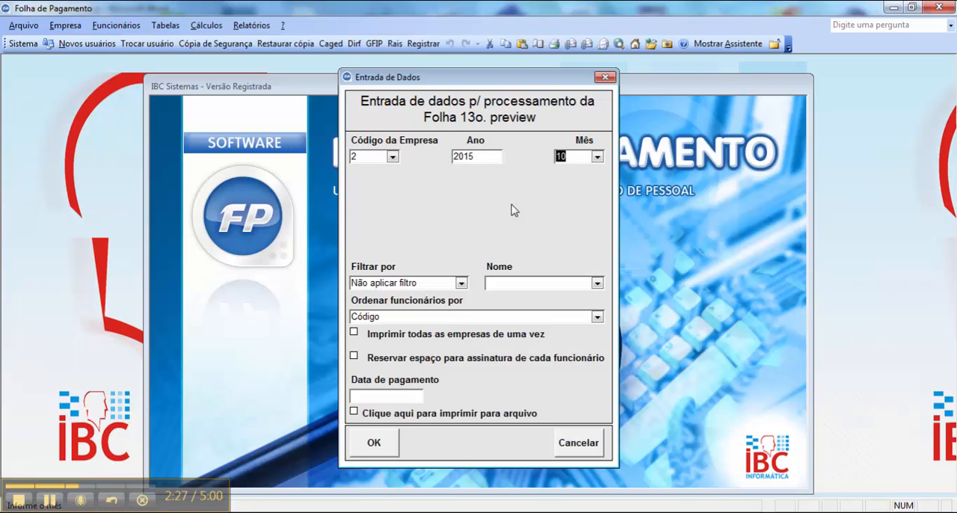
text(12)
key(Return)
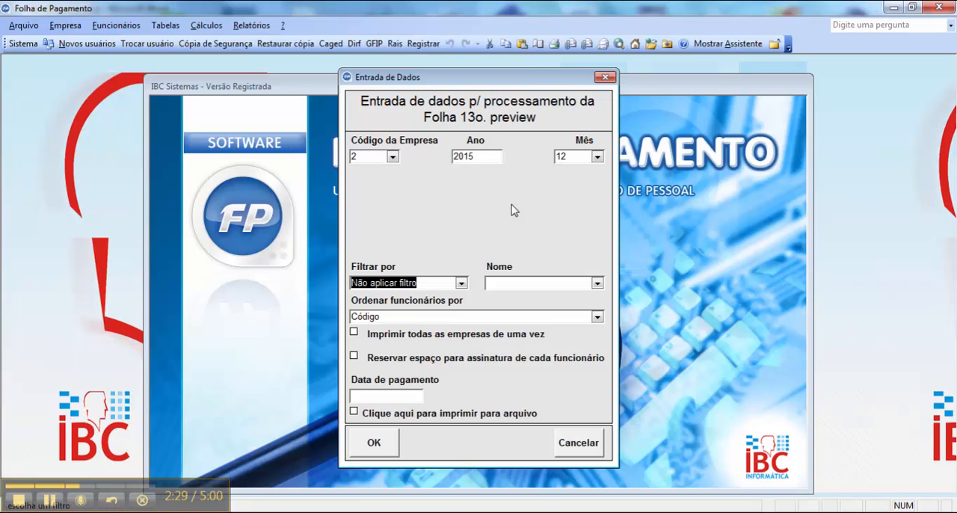
- Try filtering the payroll preview by Departamento, check for department names and clear the filter
click(461, 283)
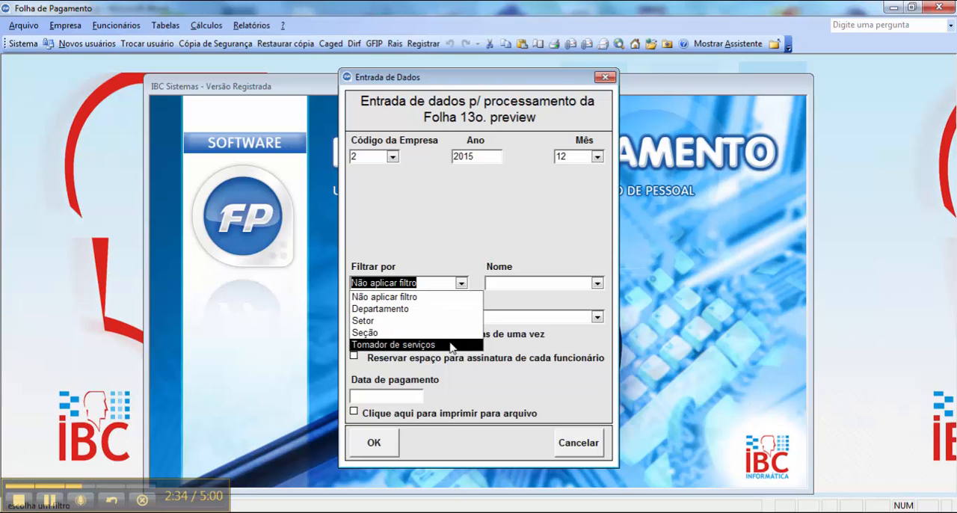
click(450, 309)
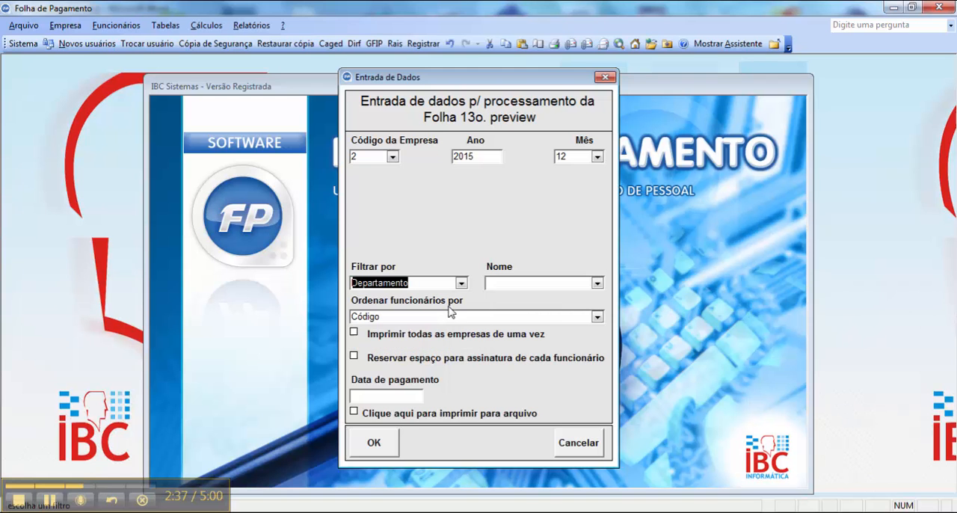
click(598, 283)
click(598, 286)
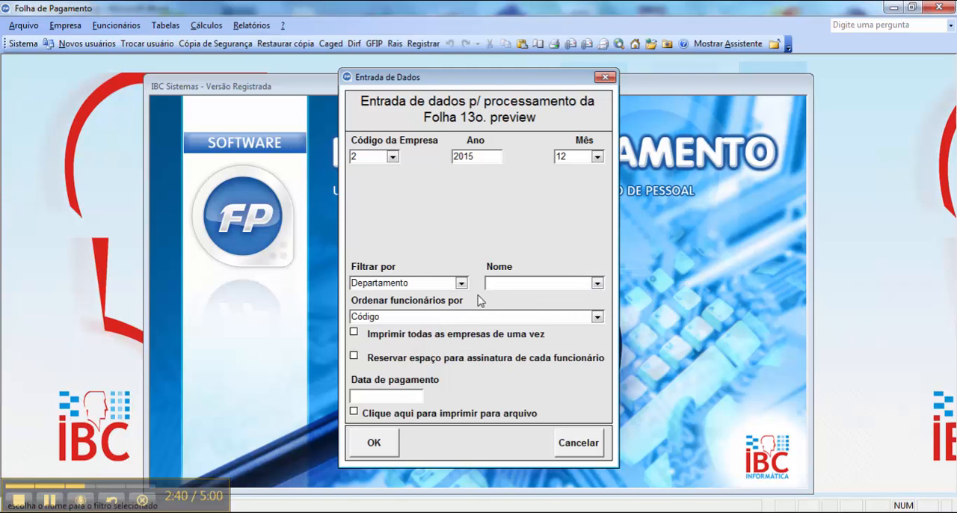
drag(429, 284, 324, 285)
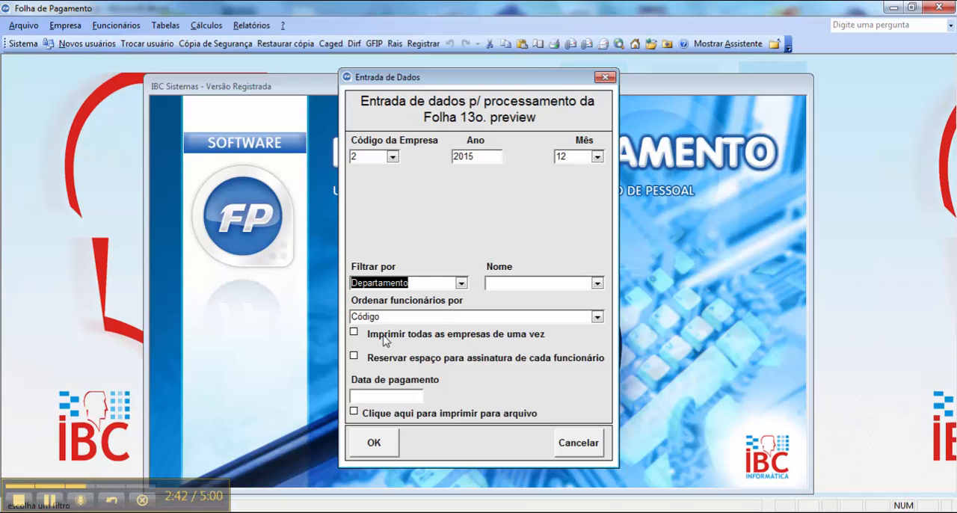
key(Delete)
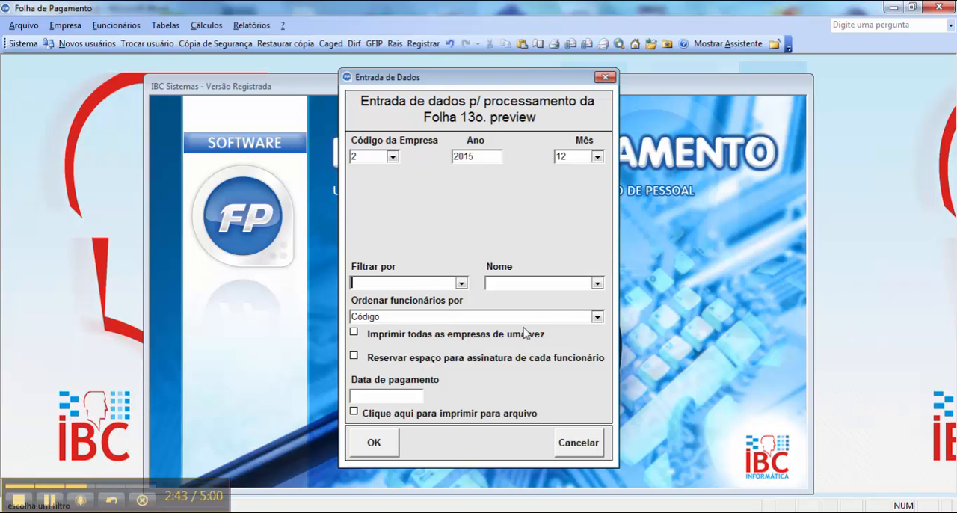
- Keep employees ordered by Código, set the payment date to 30/10/2015 and try to generate the payroll preview
click(598, 317)
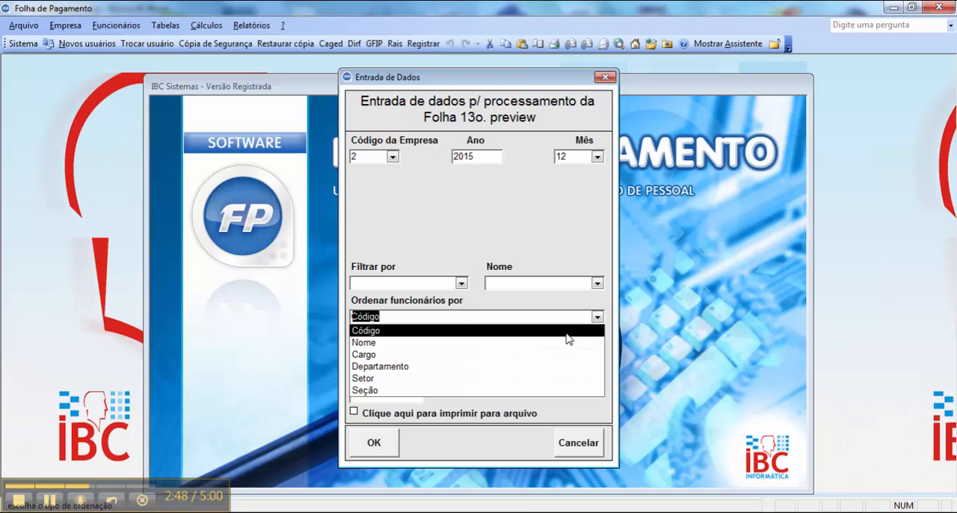
click(482, 249)
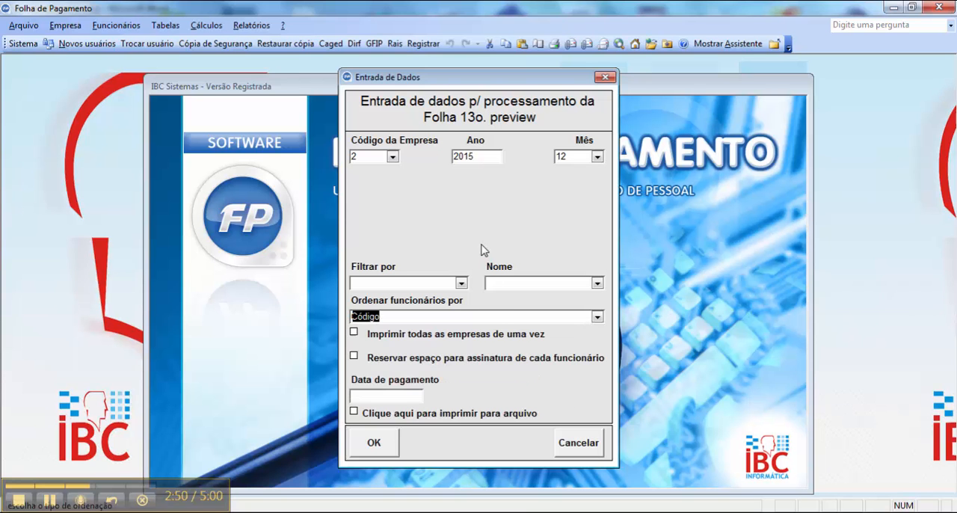
click(356, 396)
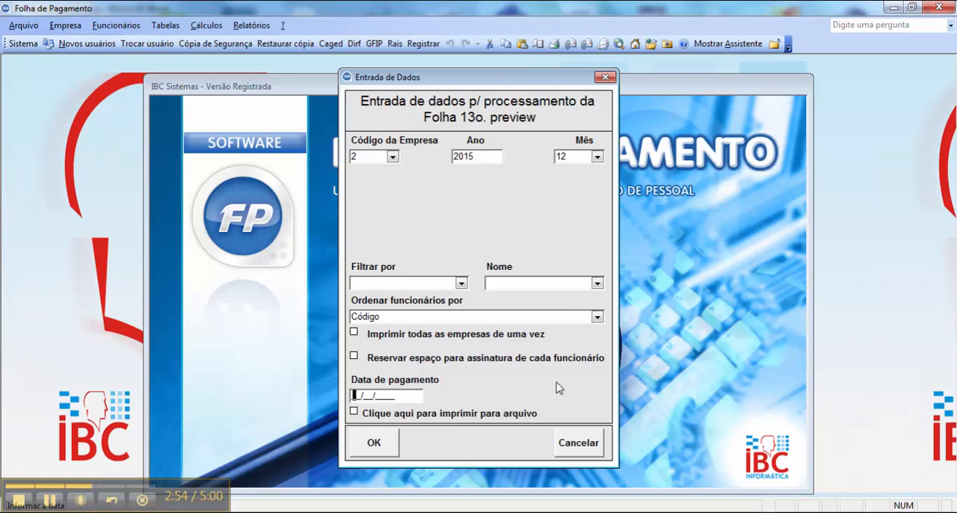
text(30/10/2015)
key(Tab)
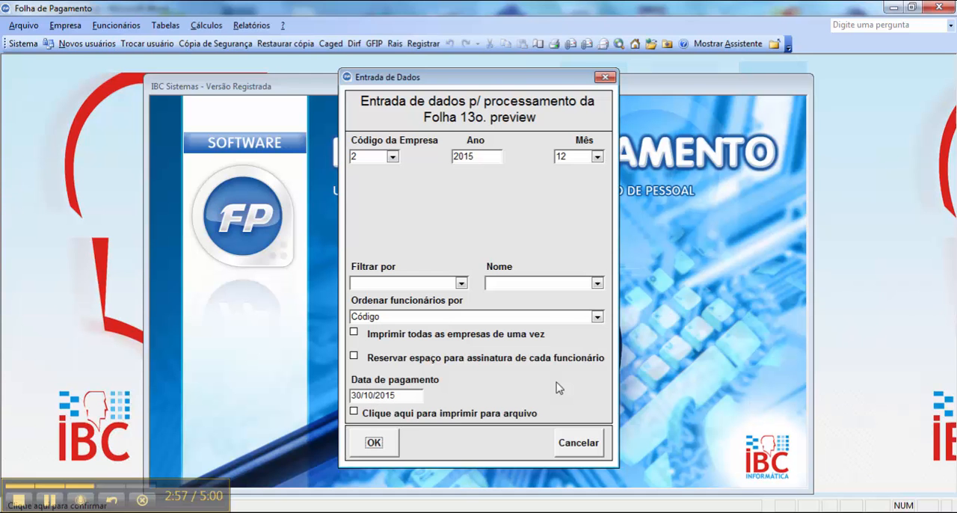
click(374, 442)
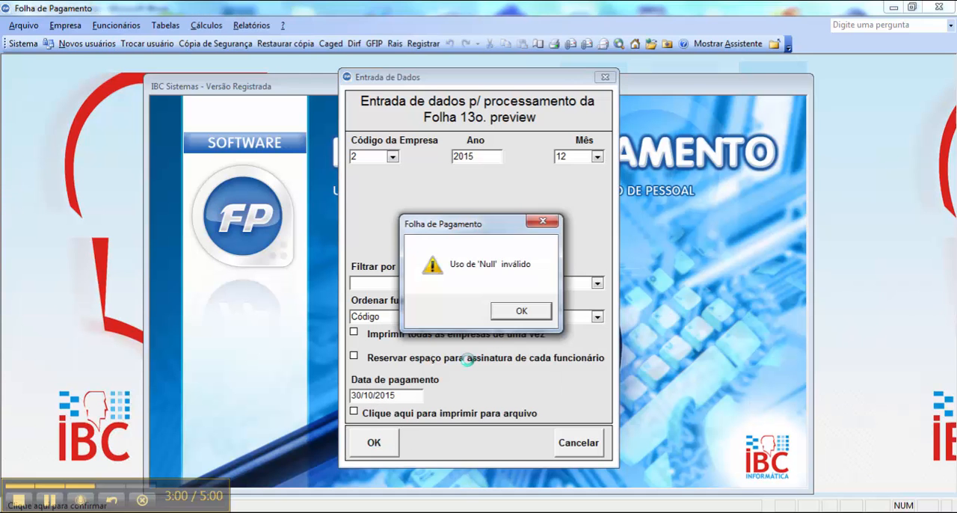
click(521, 313)
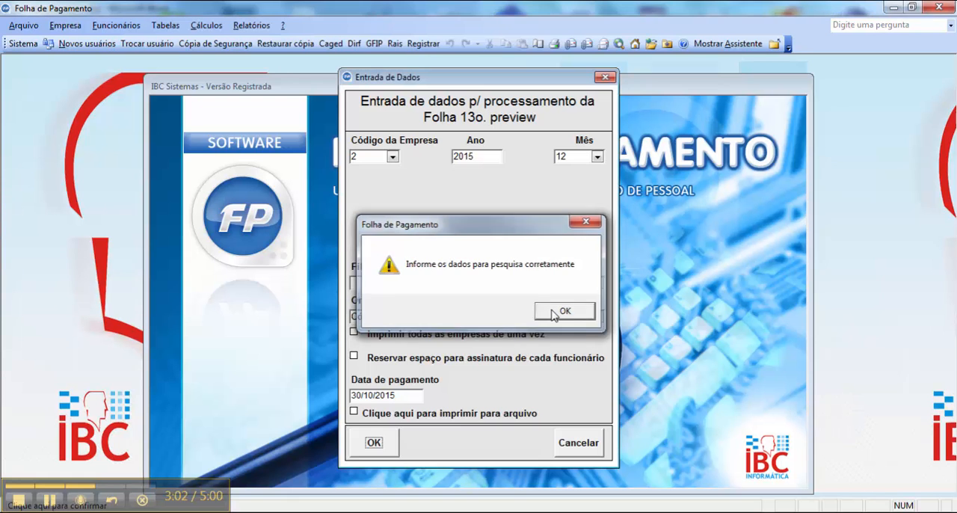
click(555, 313)
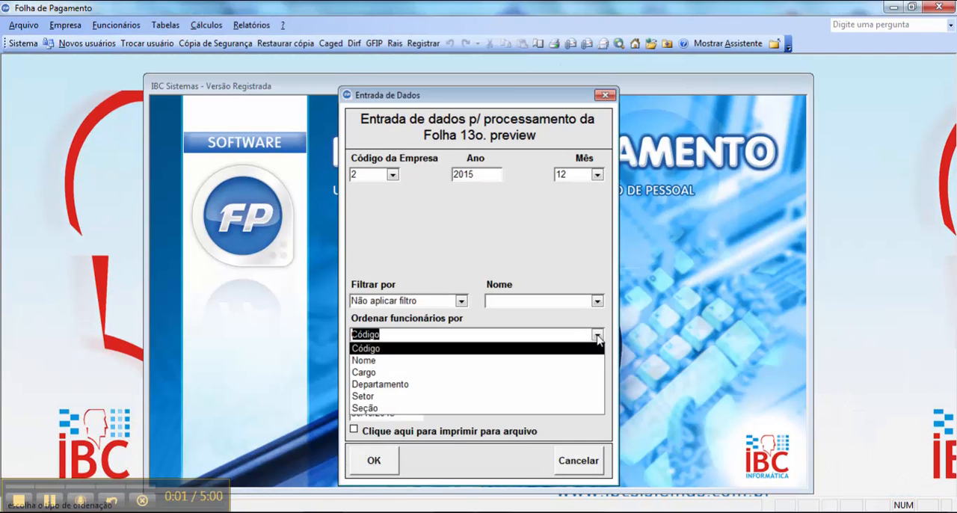
- Generate the 13th salary payroll preview ordered by Código without a filter, inspect the report and close it with its data entry dialog
click(597, 335)
click(597, 336)
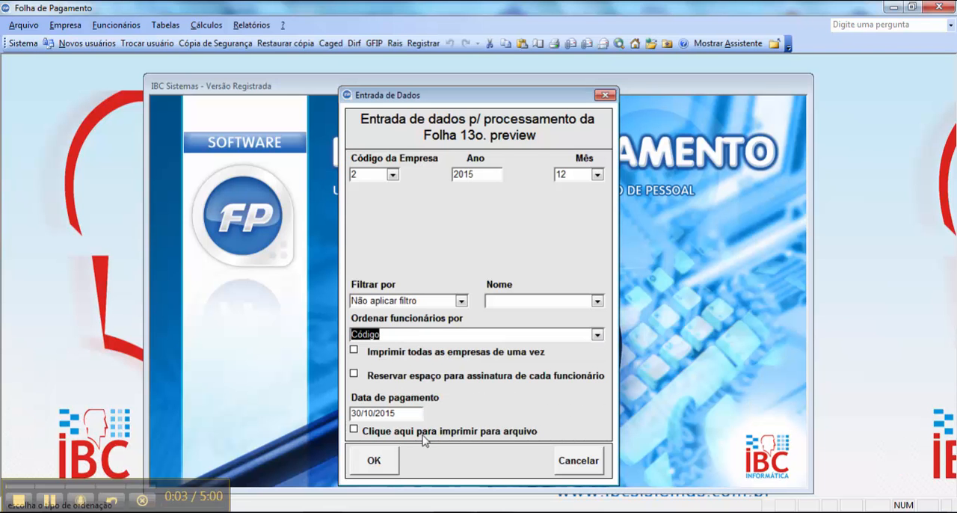
click(380, 463)
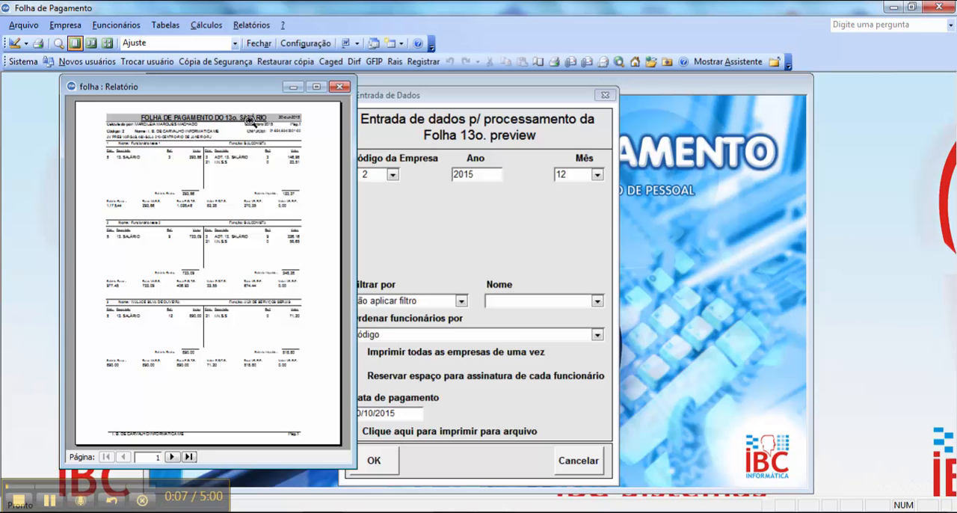
click(251, 122)
click(234, 124)
click(339, 87)
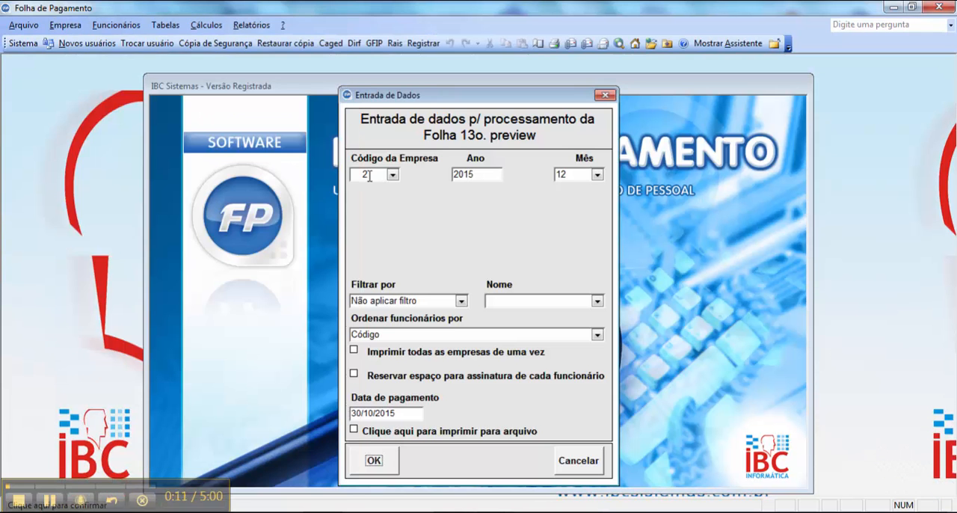
click(572, 460)
- Open the preview of the 13th salary pay slips and enter company 2, keeping the default year and month
click(244, 24)
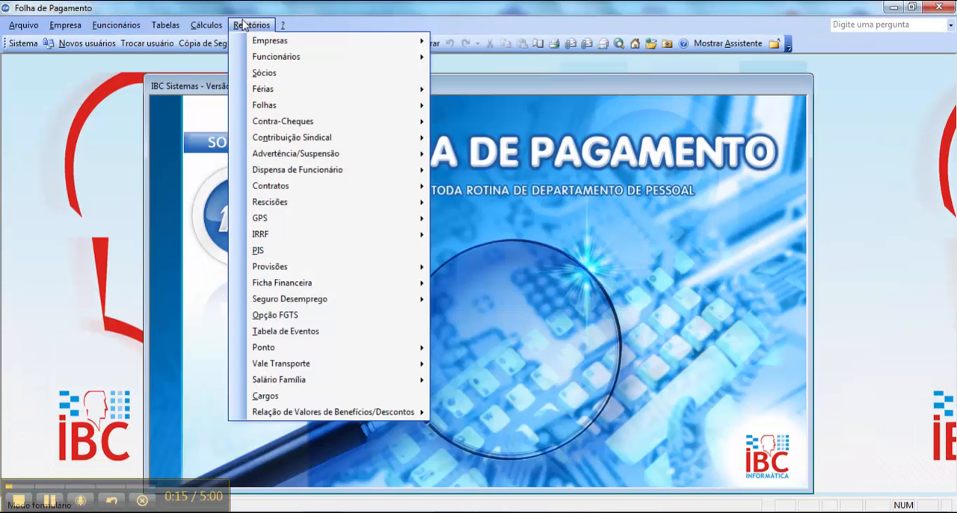
mouse_move(331, 124)
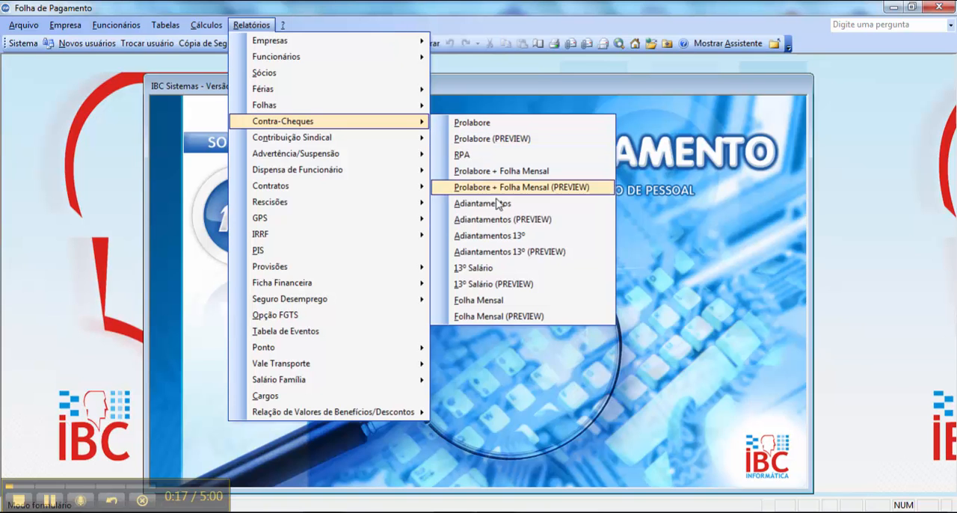
click(528, 285)
text(2)
key(Tab)
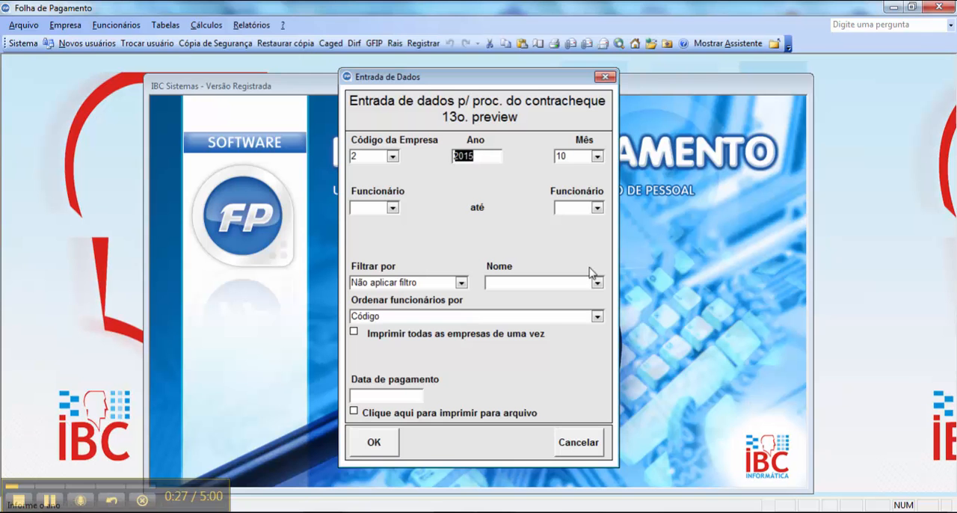
key(Tab)
key(Tab)
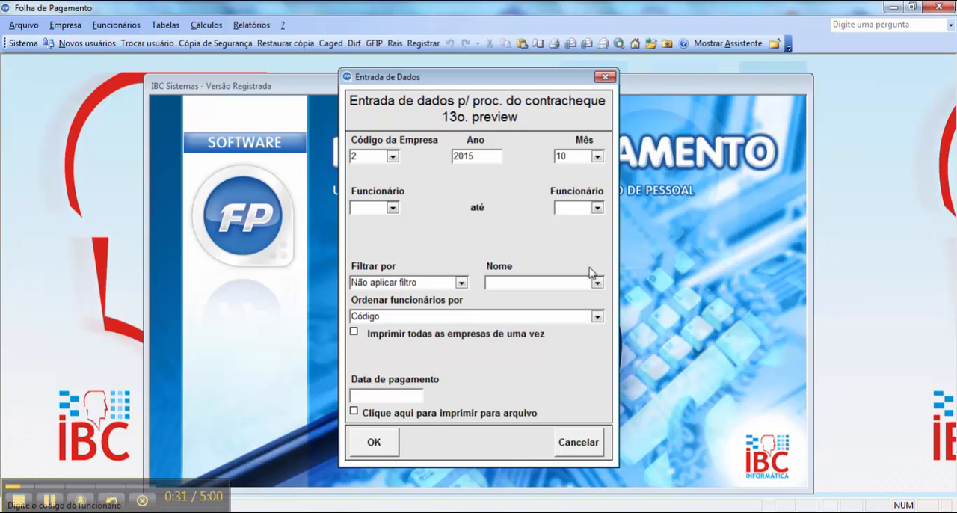
- Set the pay slip employee range from 1 to 1 and check the filter options, keeping Não aplicar filtro
text(1)
key(Tab)
text(1)
key(Tab)
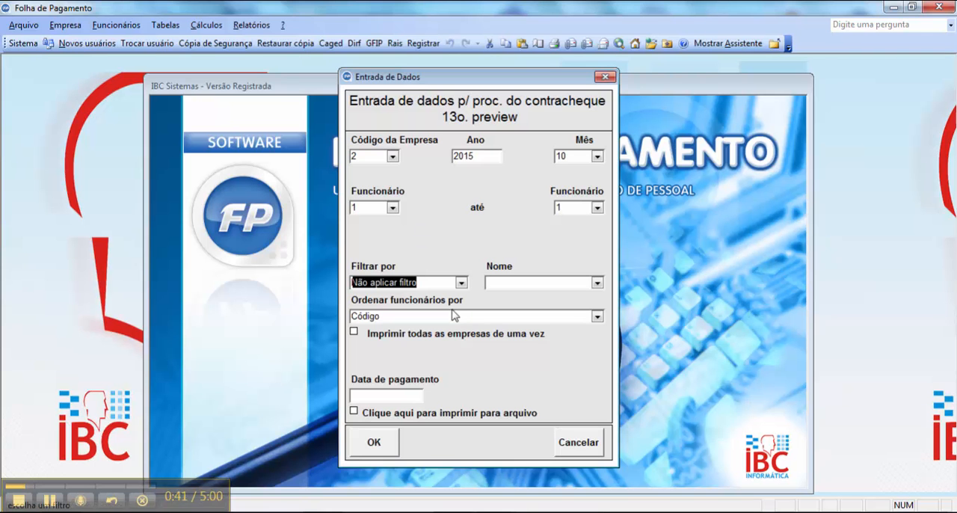
click(462, 283)
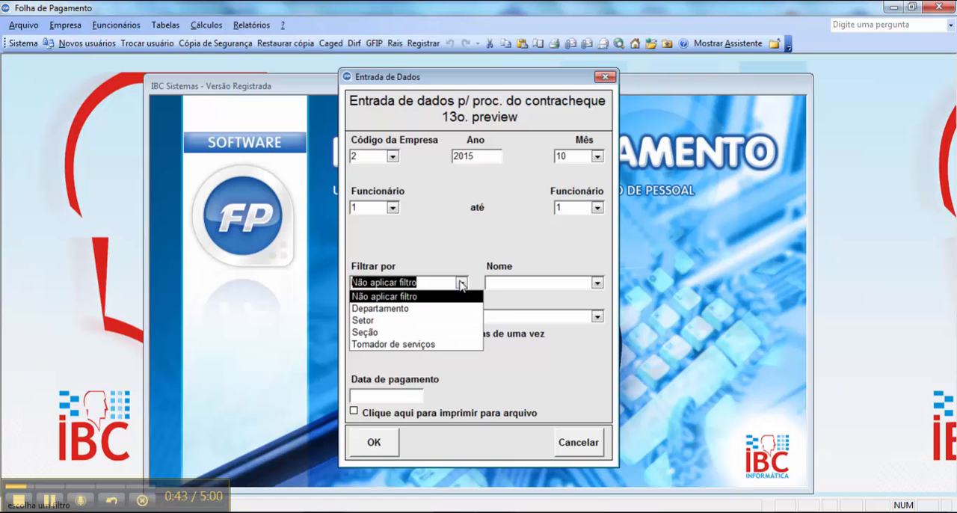
click(462, 283)
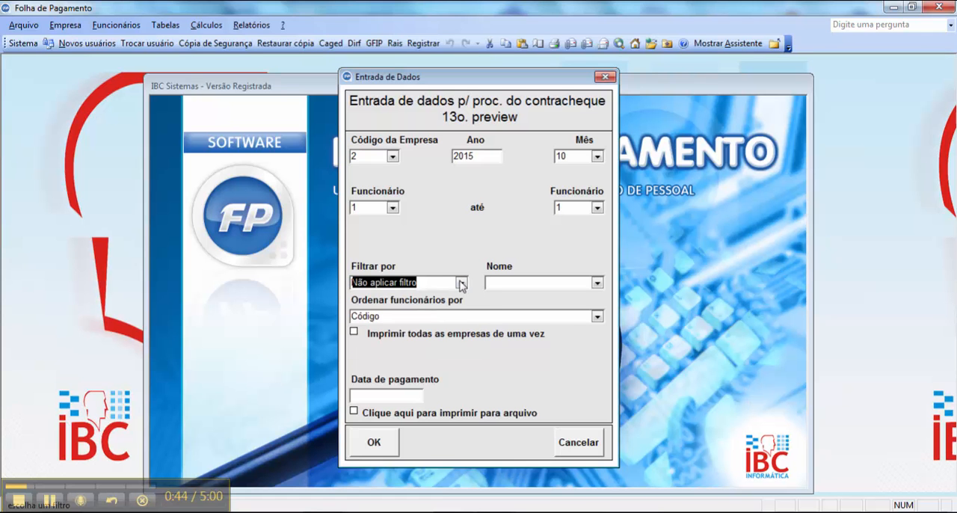
- Check the employee sorting options, keeping Código, and set the pay slip payment date to 30/10/2015
click(598, 317)
click(601, 317)
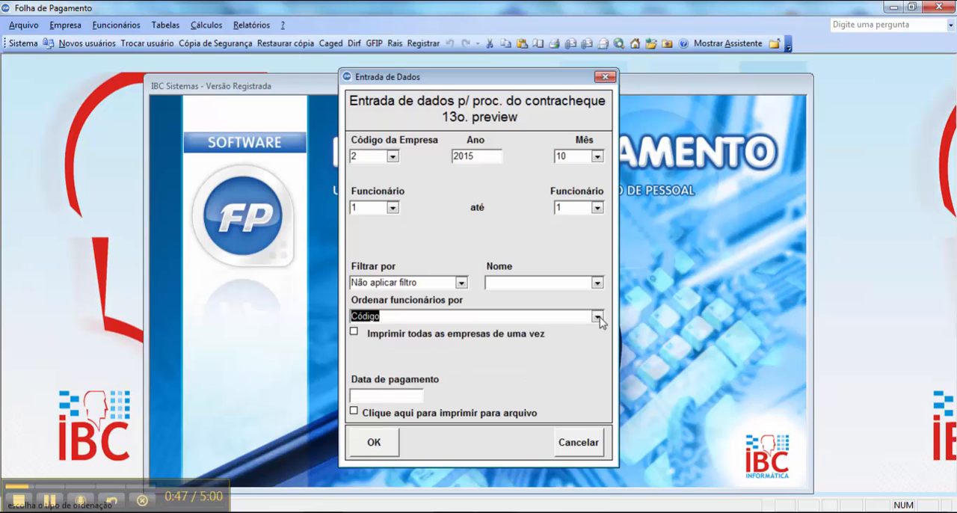
click(363, 394)
text(301020)
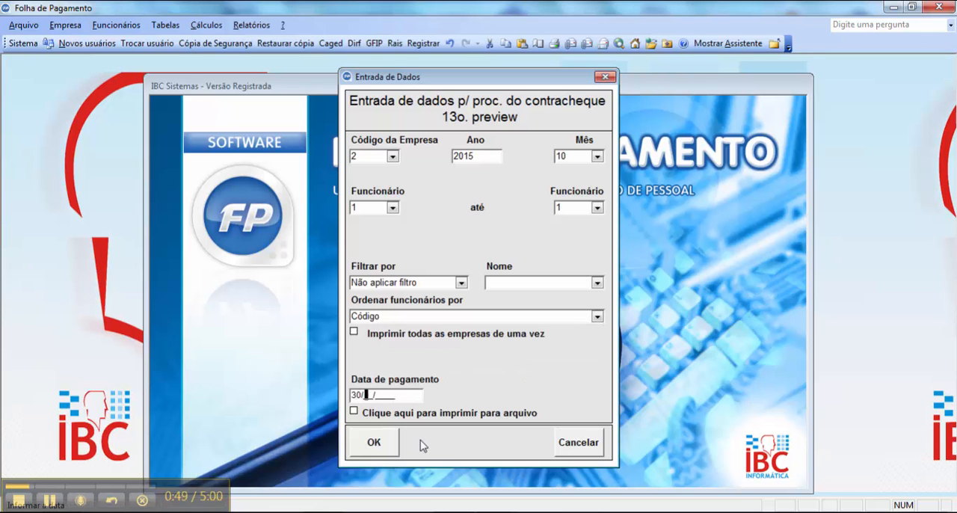
text(15)
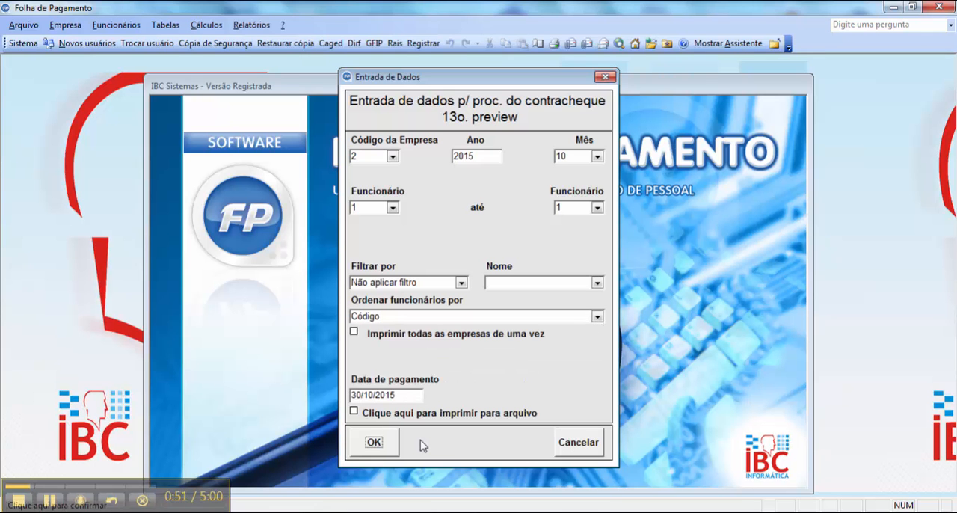
- Generate the 13th salary pay slip preview for October 2015, inspect the description area up close and close the report
click(371, 442)
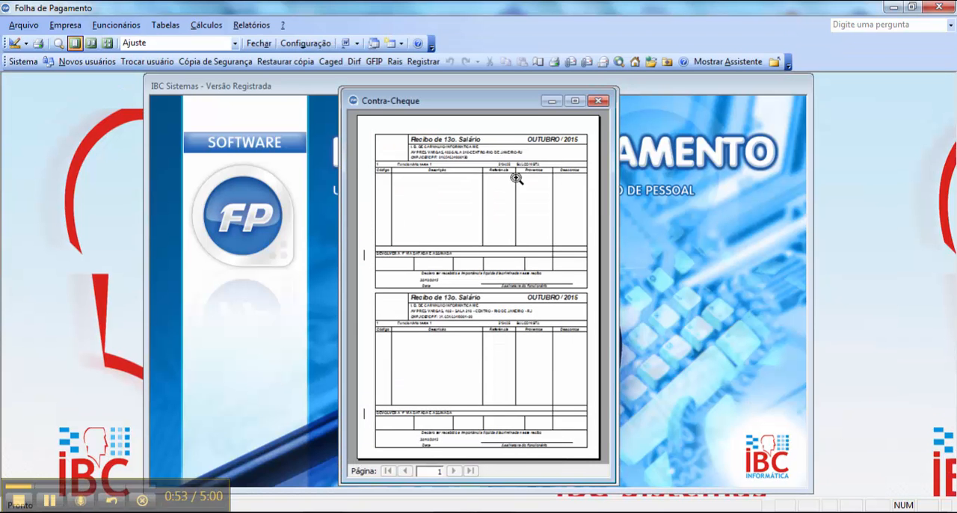
click(430, 175)
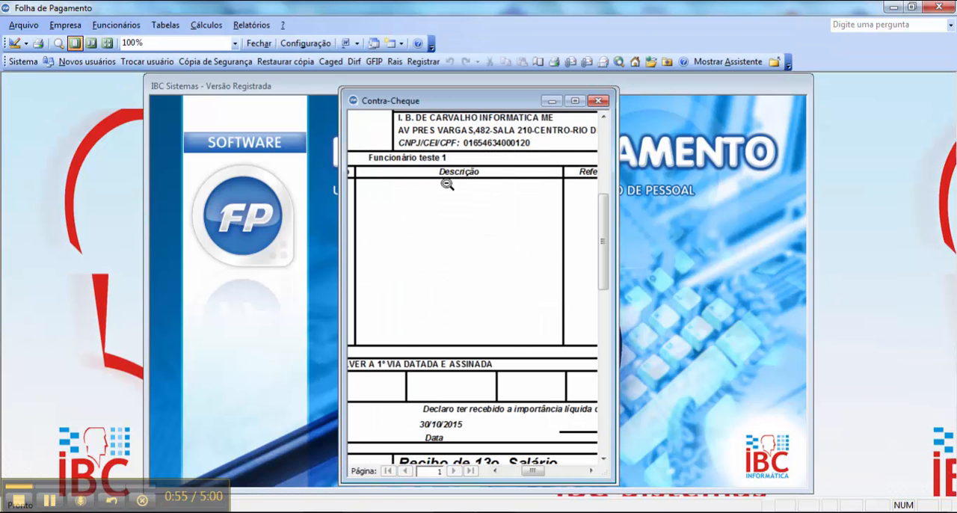
click(447, 184)
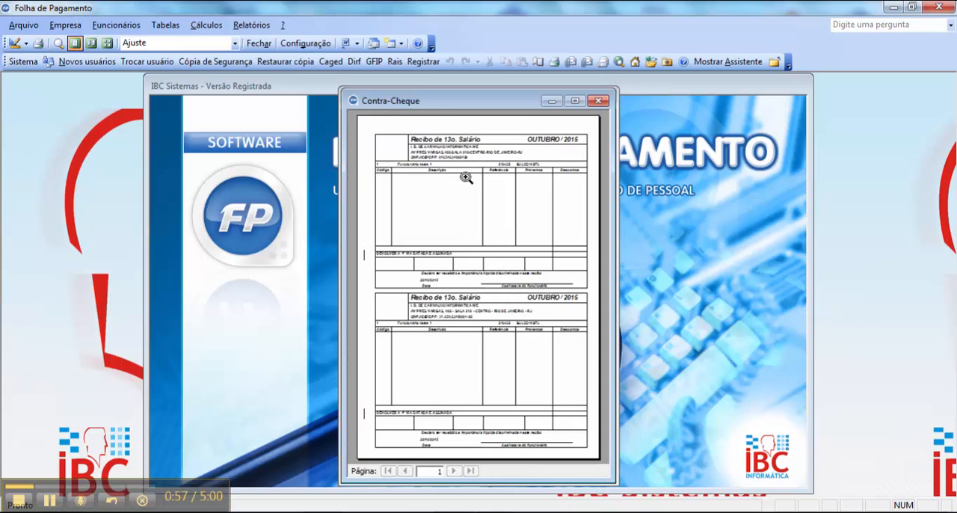
click(599, 100)
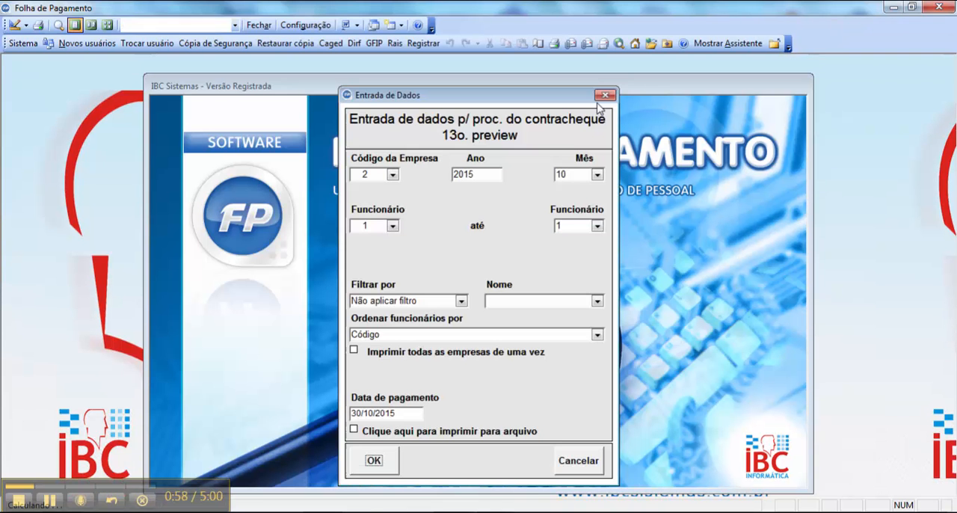
- Set the pay slip month to 12 and generate the 13th salary pay slip preview again
double_click(561, 174)
text(12)
key(Tab)
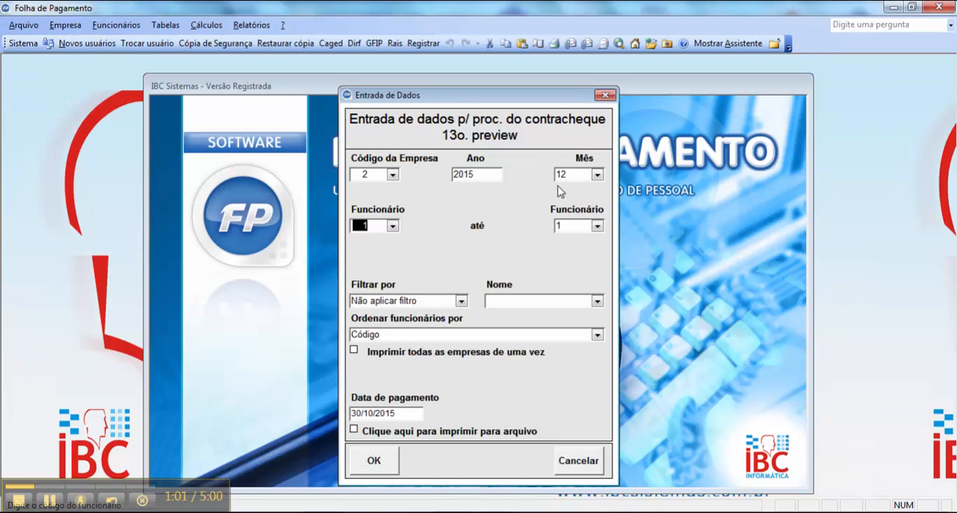
click(374, 459)
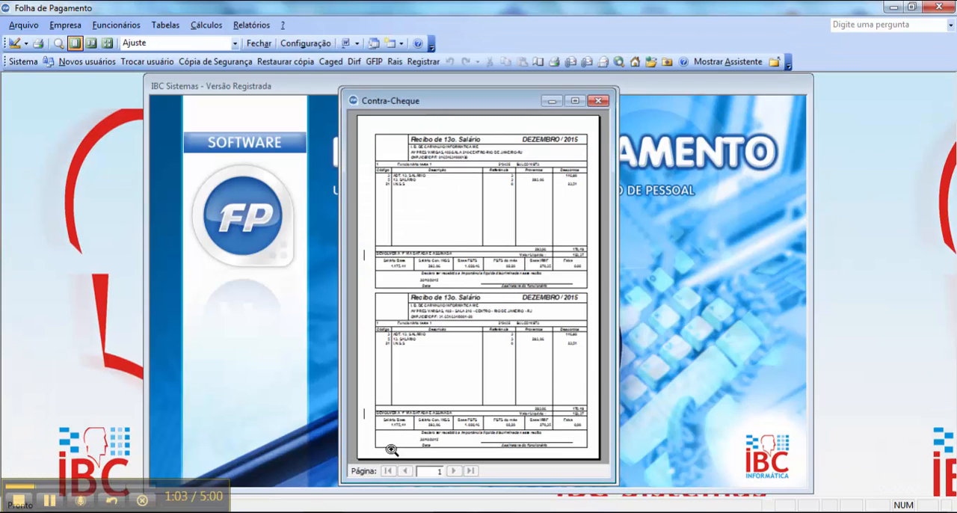
- Maximize the December 2015 pay slip preview, examine its earnings and deductions at 100% zoom, and close the report
click(575, 101)
click(523, 150)
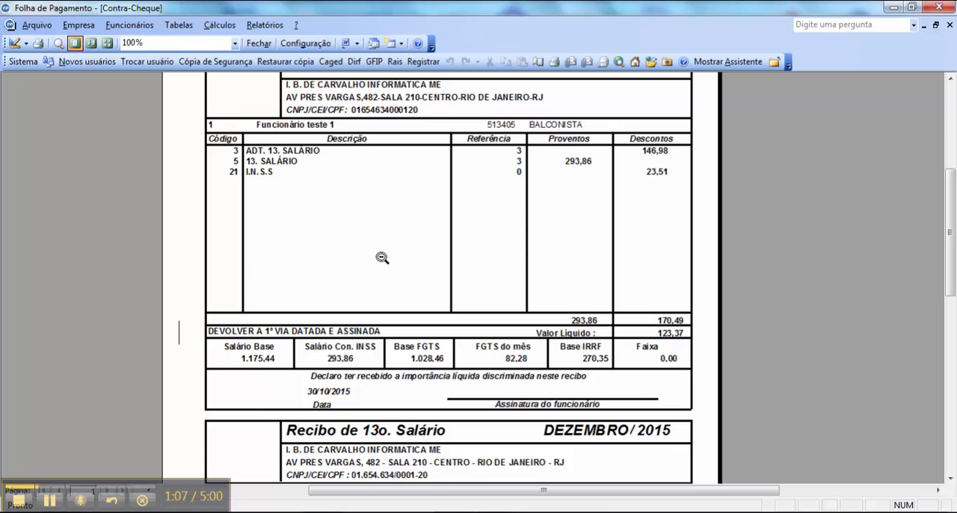
scroll(383, 253, up, 3)
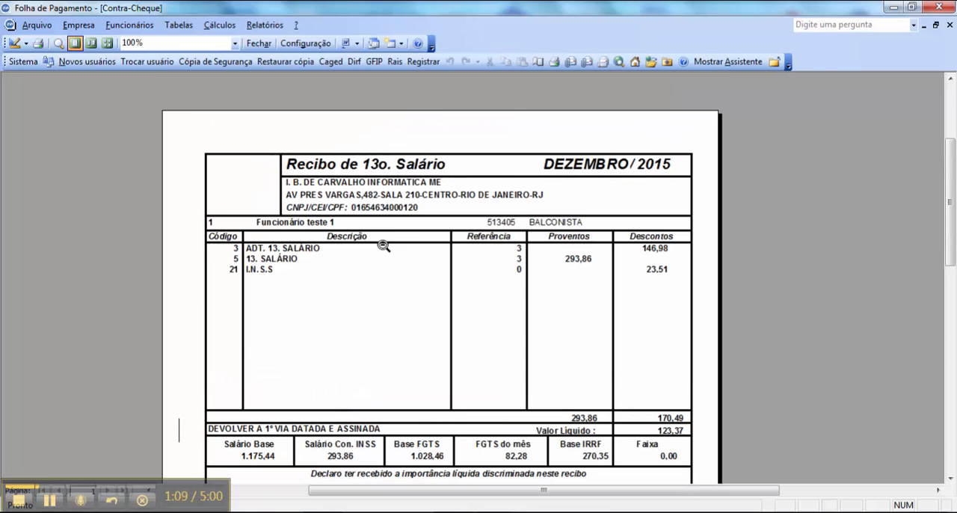
click(935, 24)
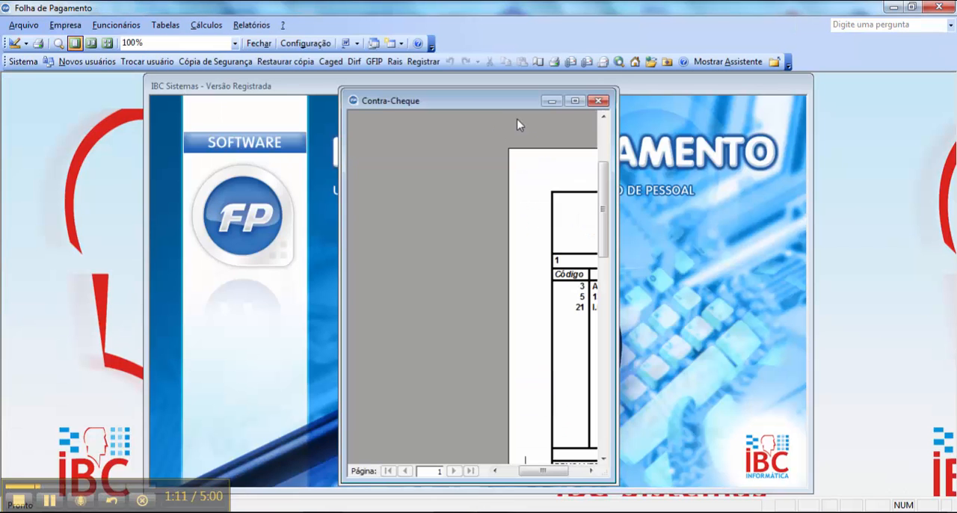
click(602, 98)
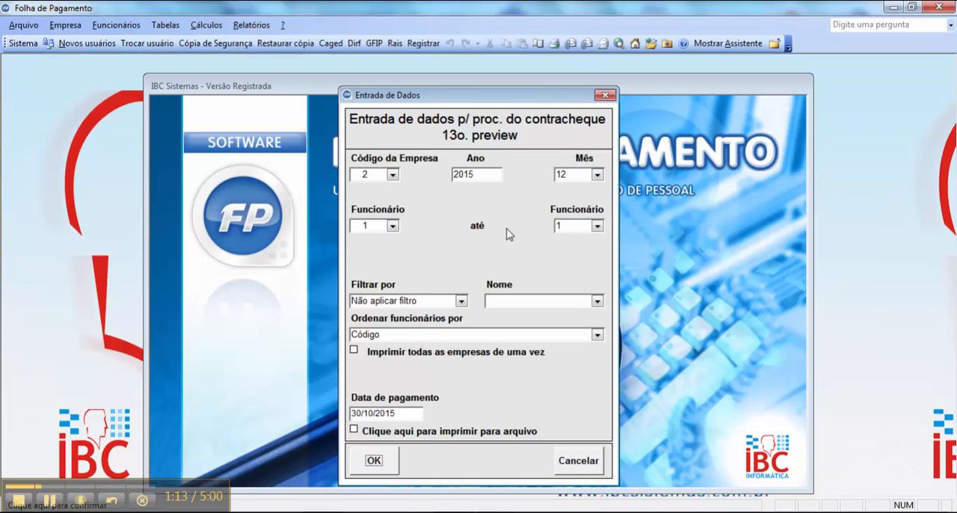